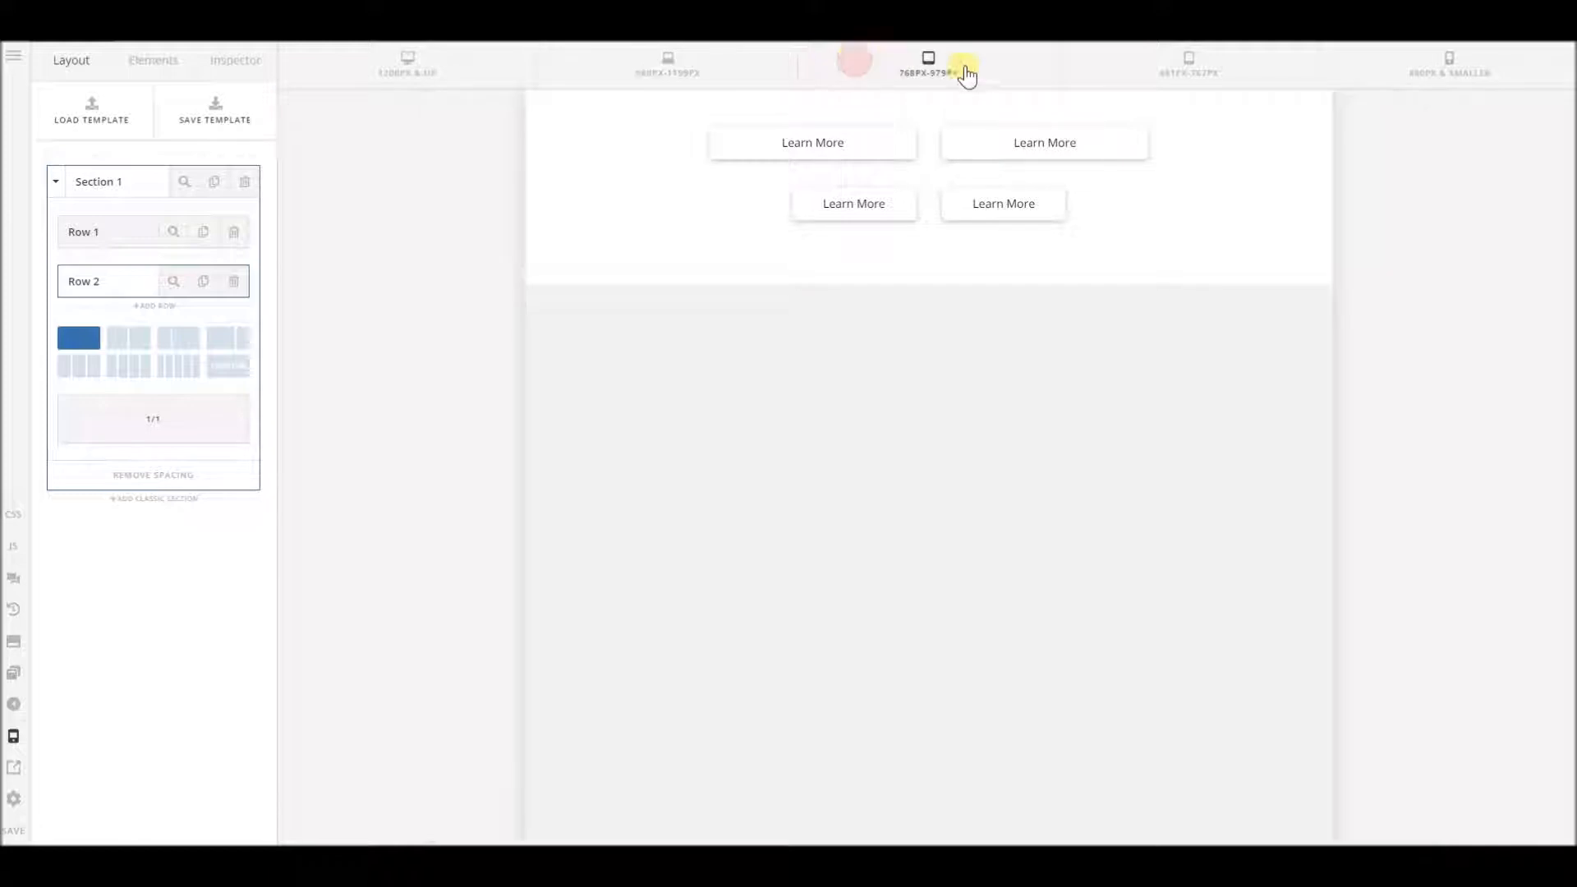
- Switch the preview to 480px & smaller and hide Section 1 at all five breakpoints
left_click(1169, 71)
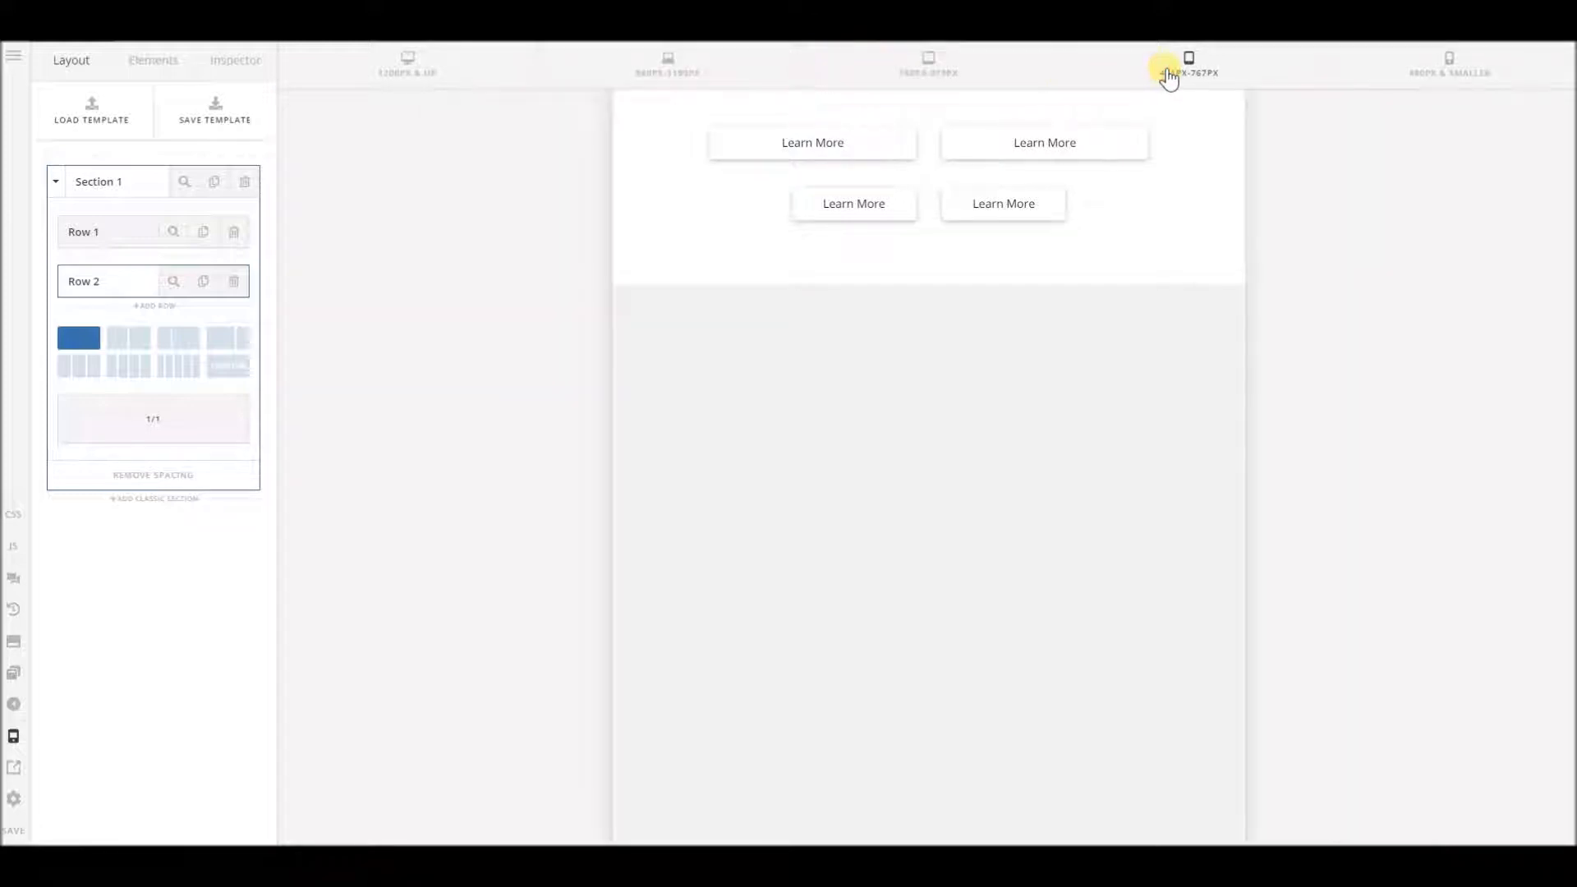
left_click(1388, 74)
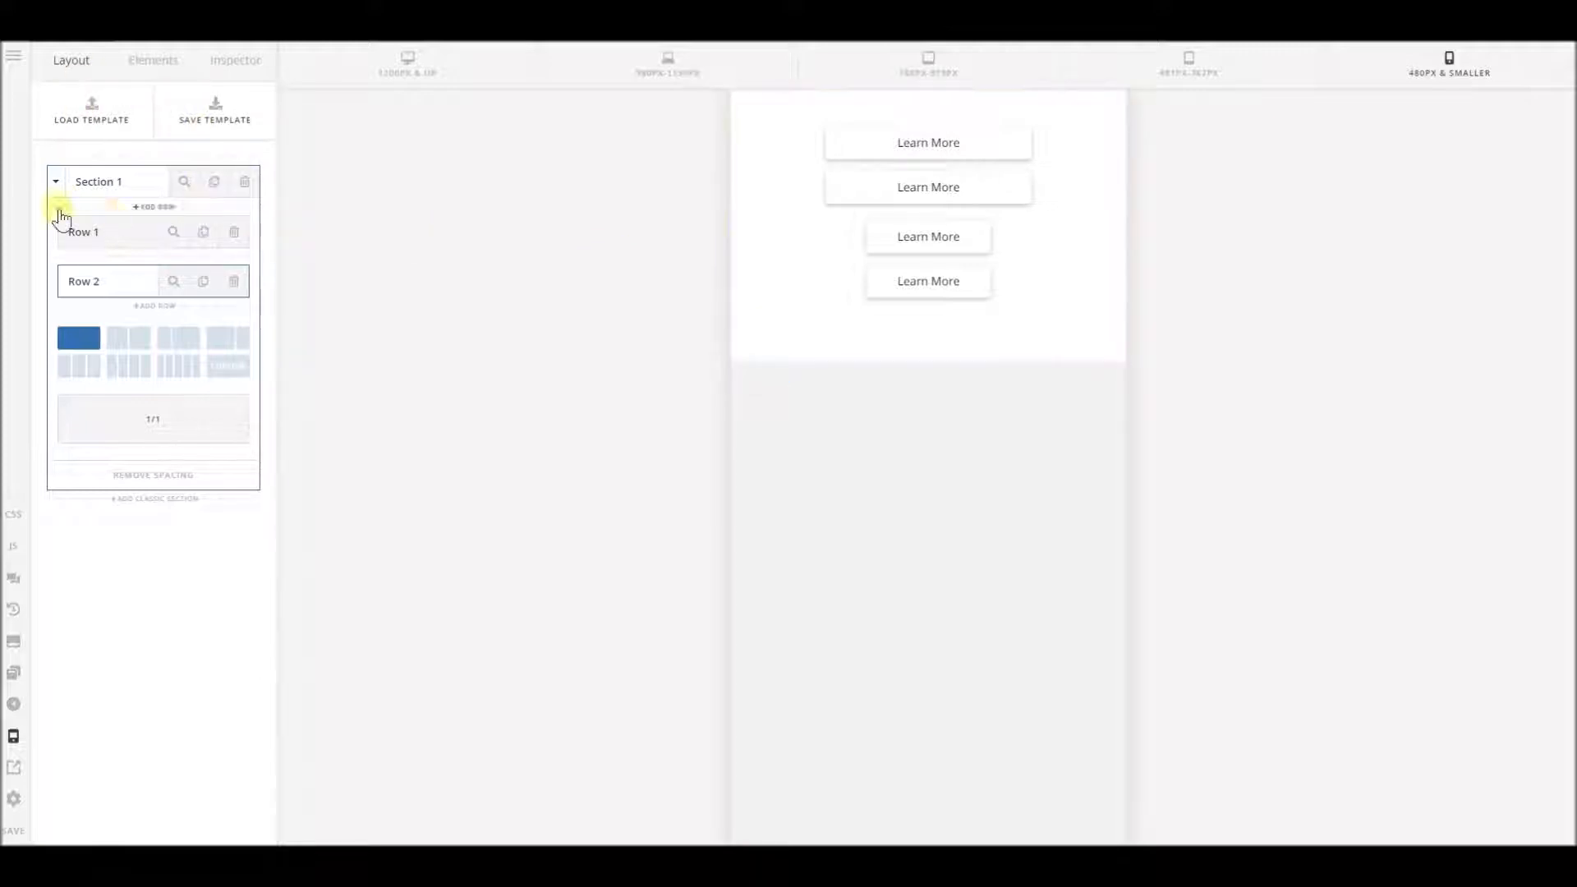
left_click(55, 181)
left_click(185, 184)
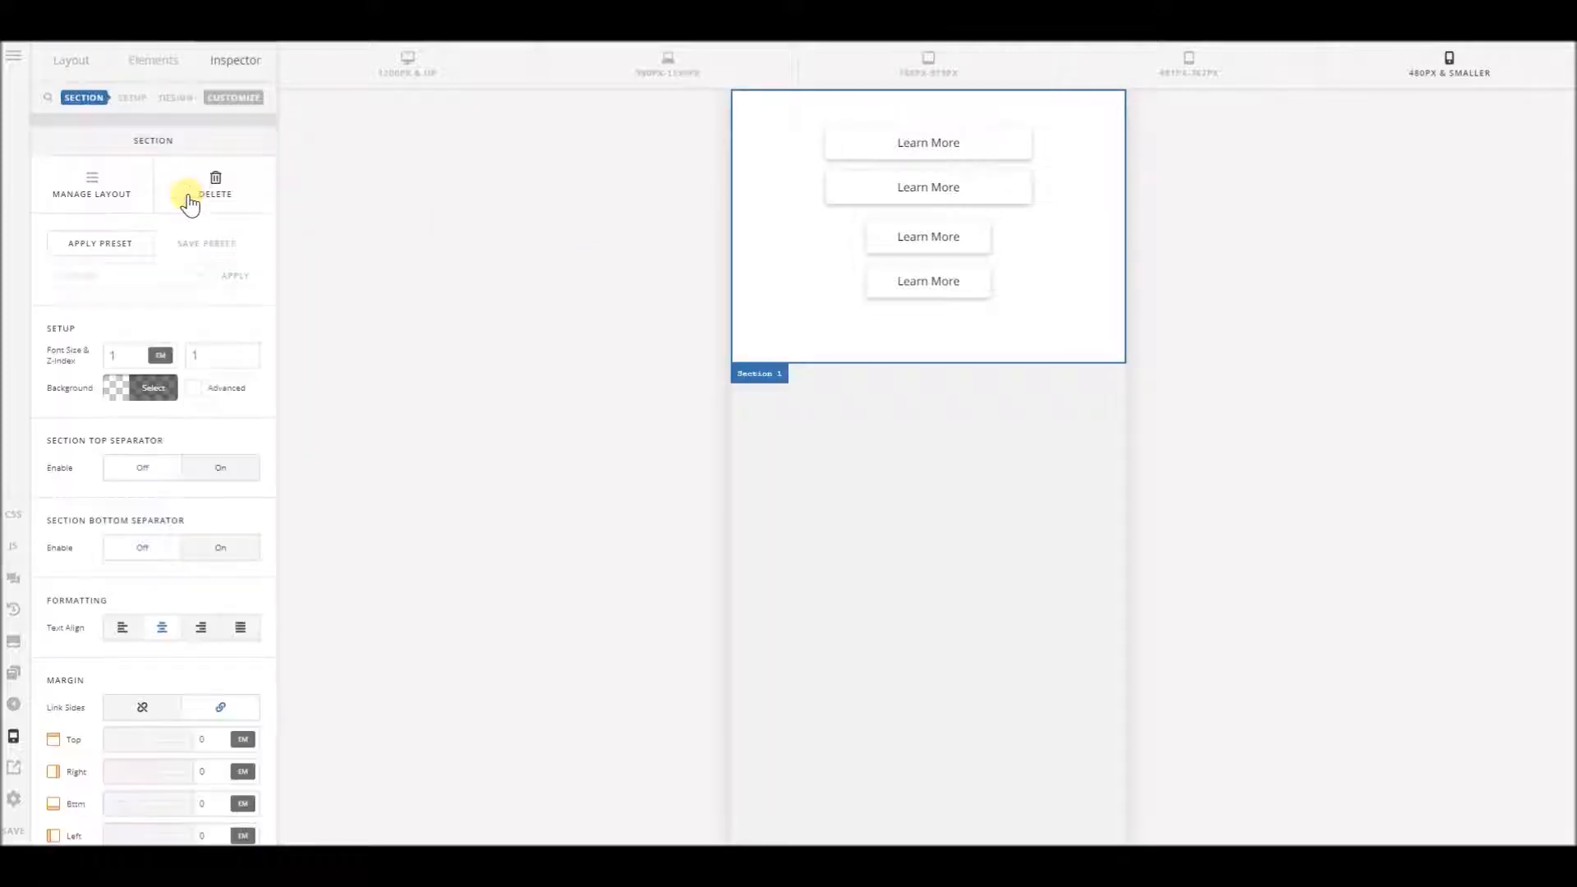
left_click(240, 102)
left_click(150, 484)
left_click(182, 485)
left_click(213, 485)
left_click(244, 485)
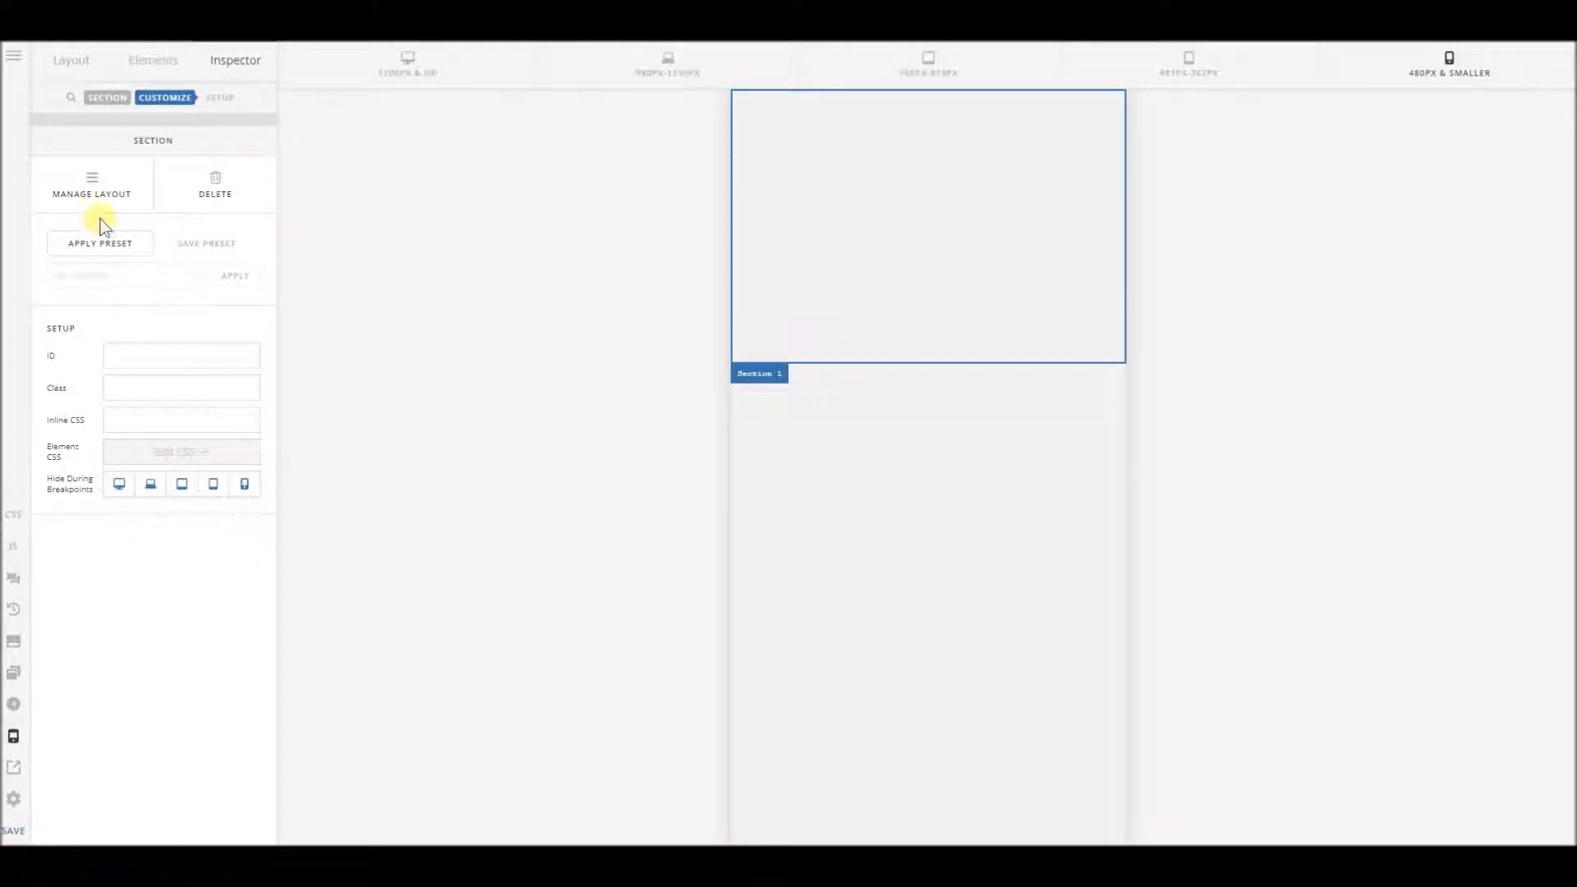
- Add a new classic section and place a Button element in its empty column
left_click(73, 69)
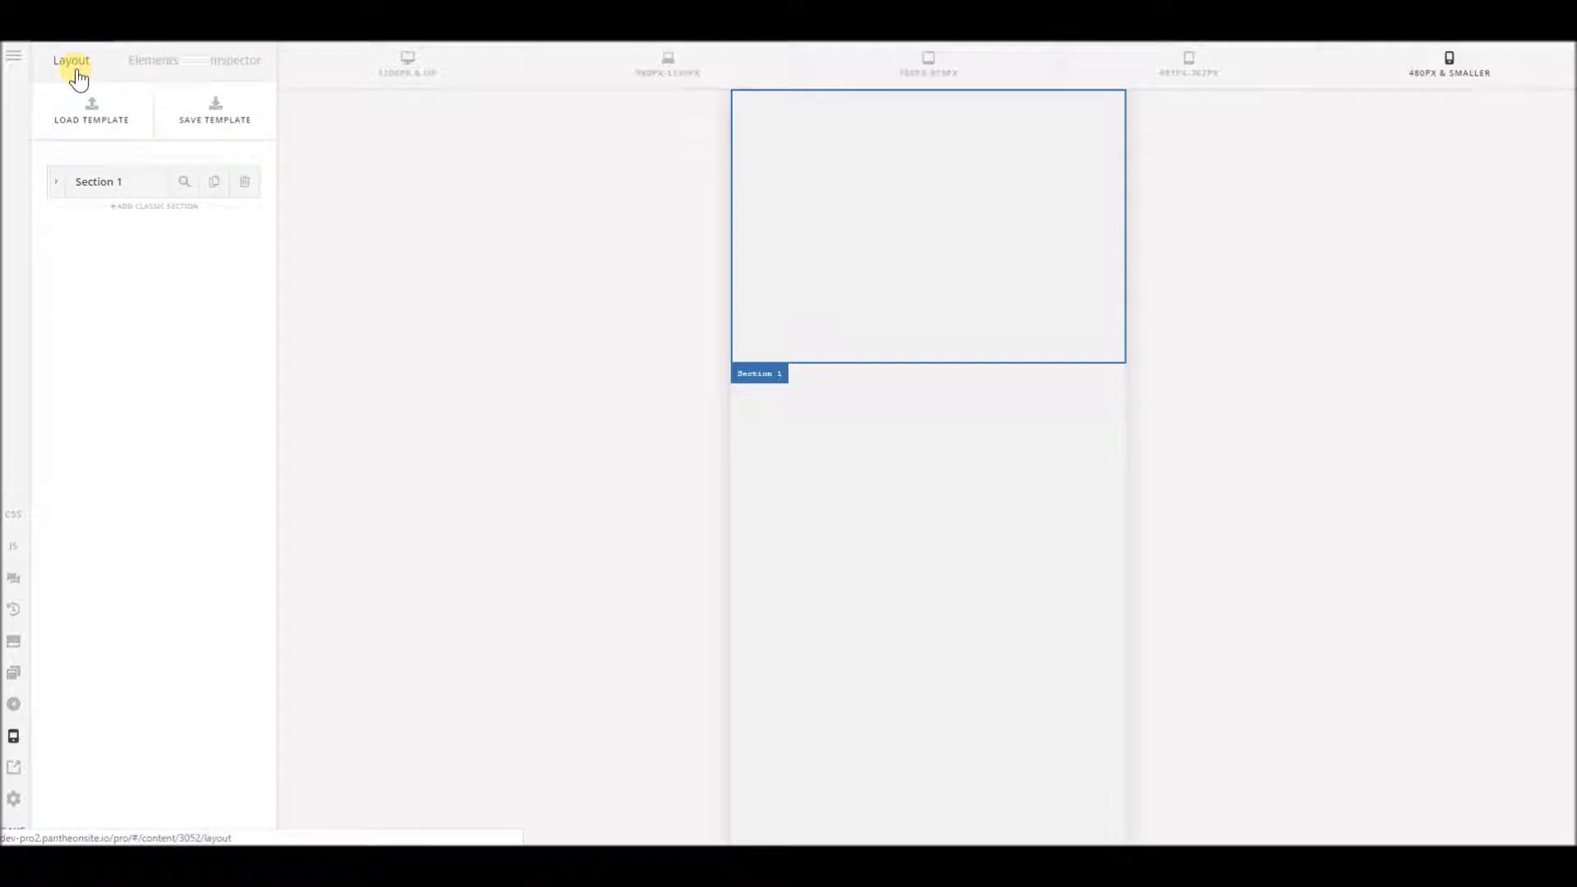
left_click(179, 214)
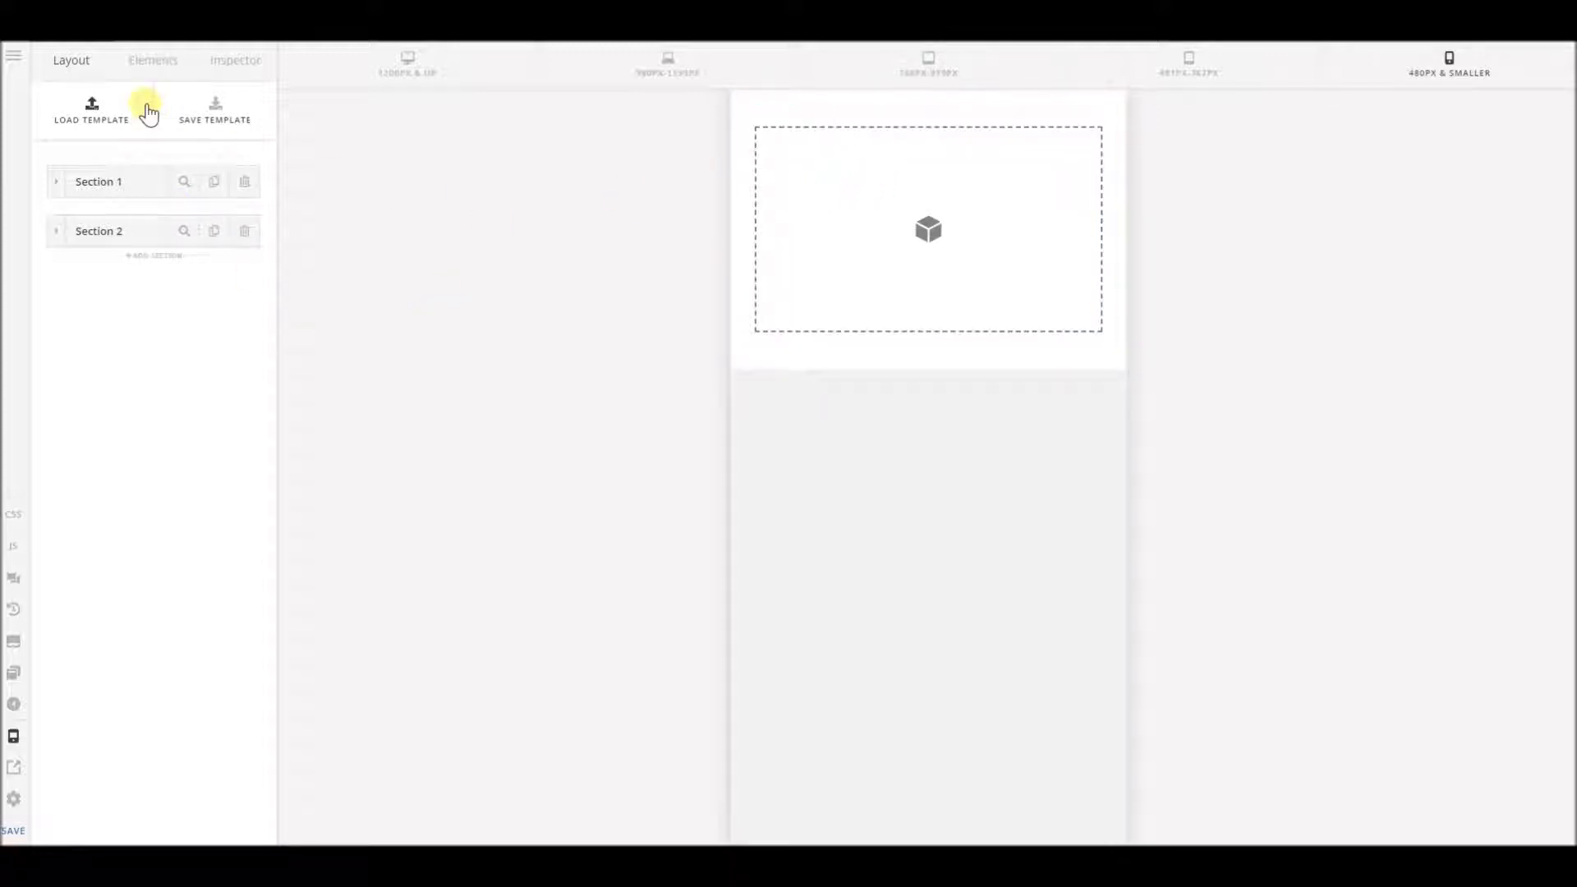
left_click(148, 73)
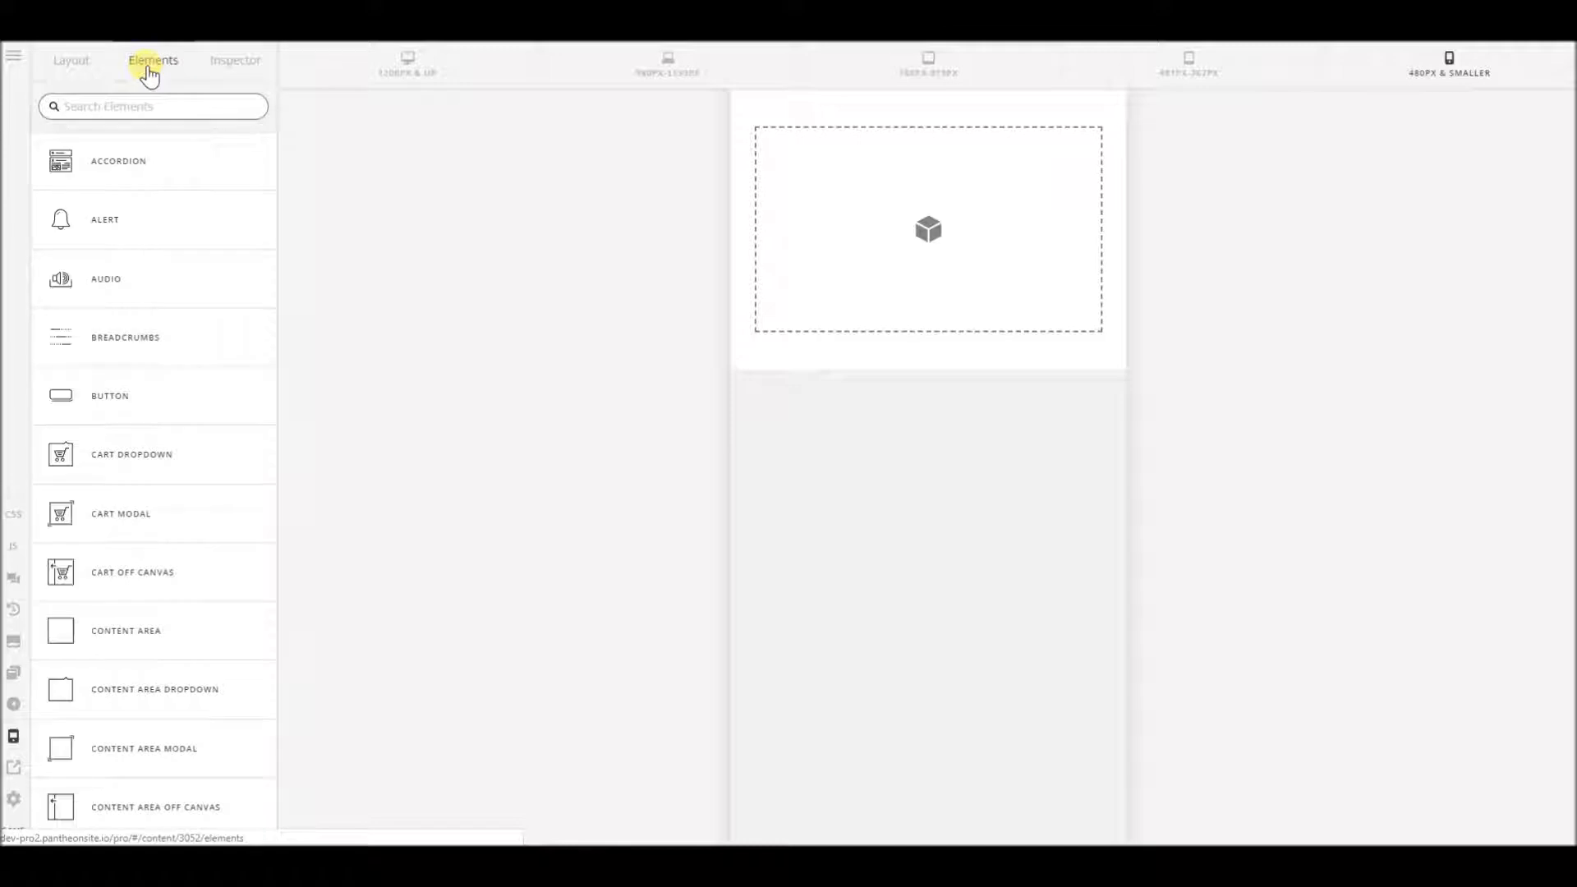
type("butto")
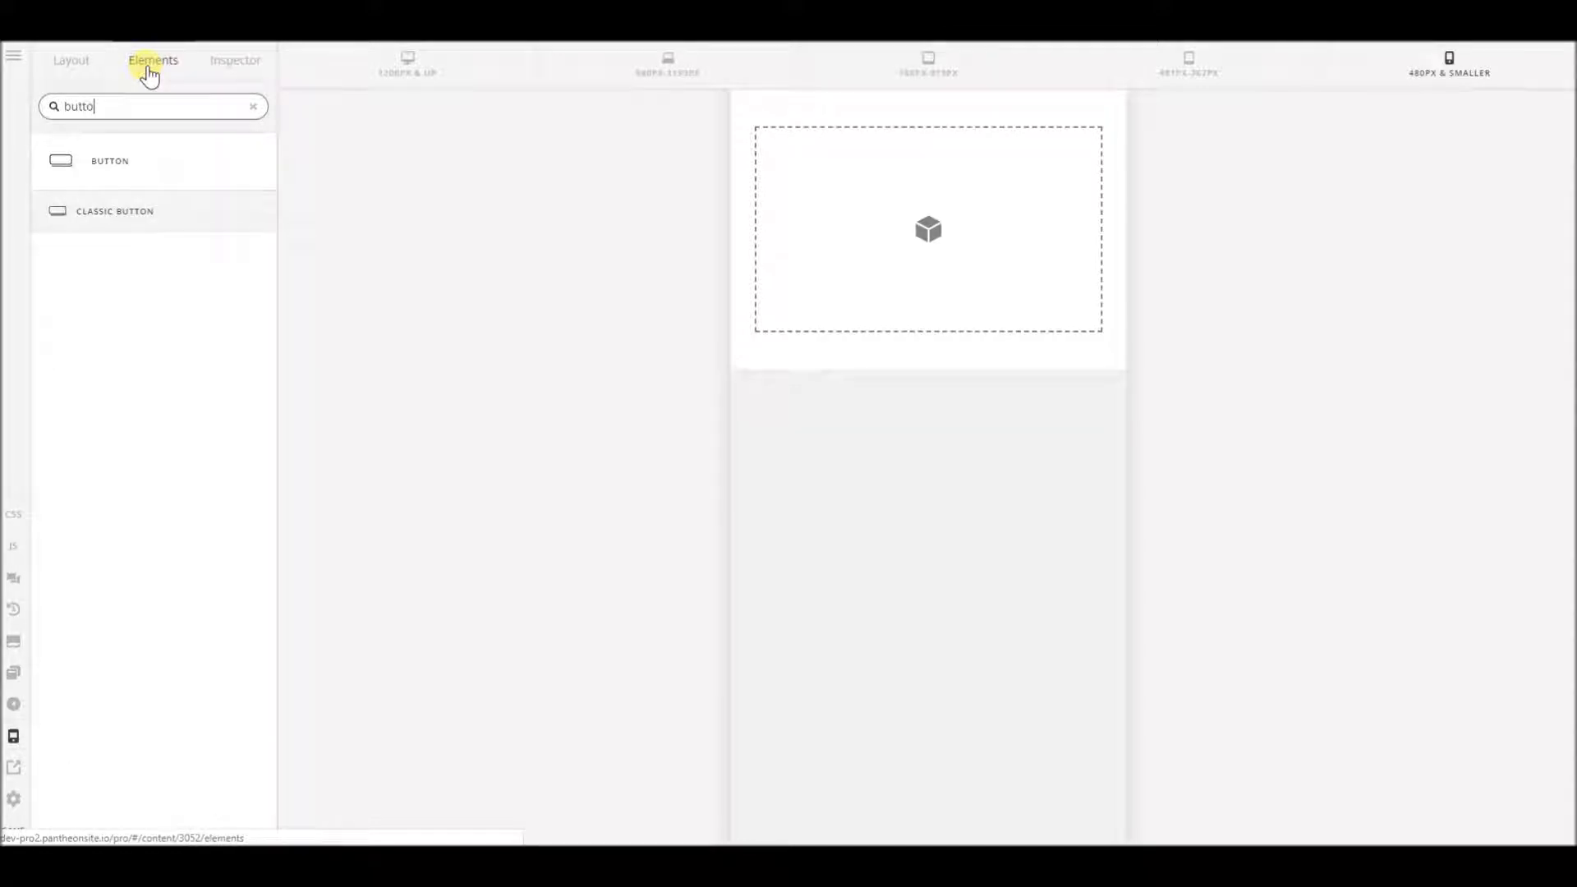
left_click_drag(139, 160, 906, 227)
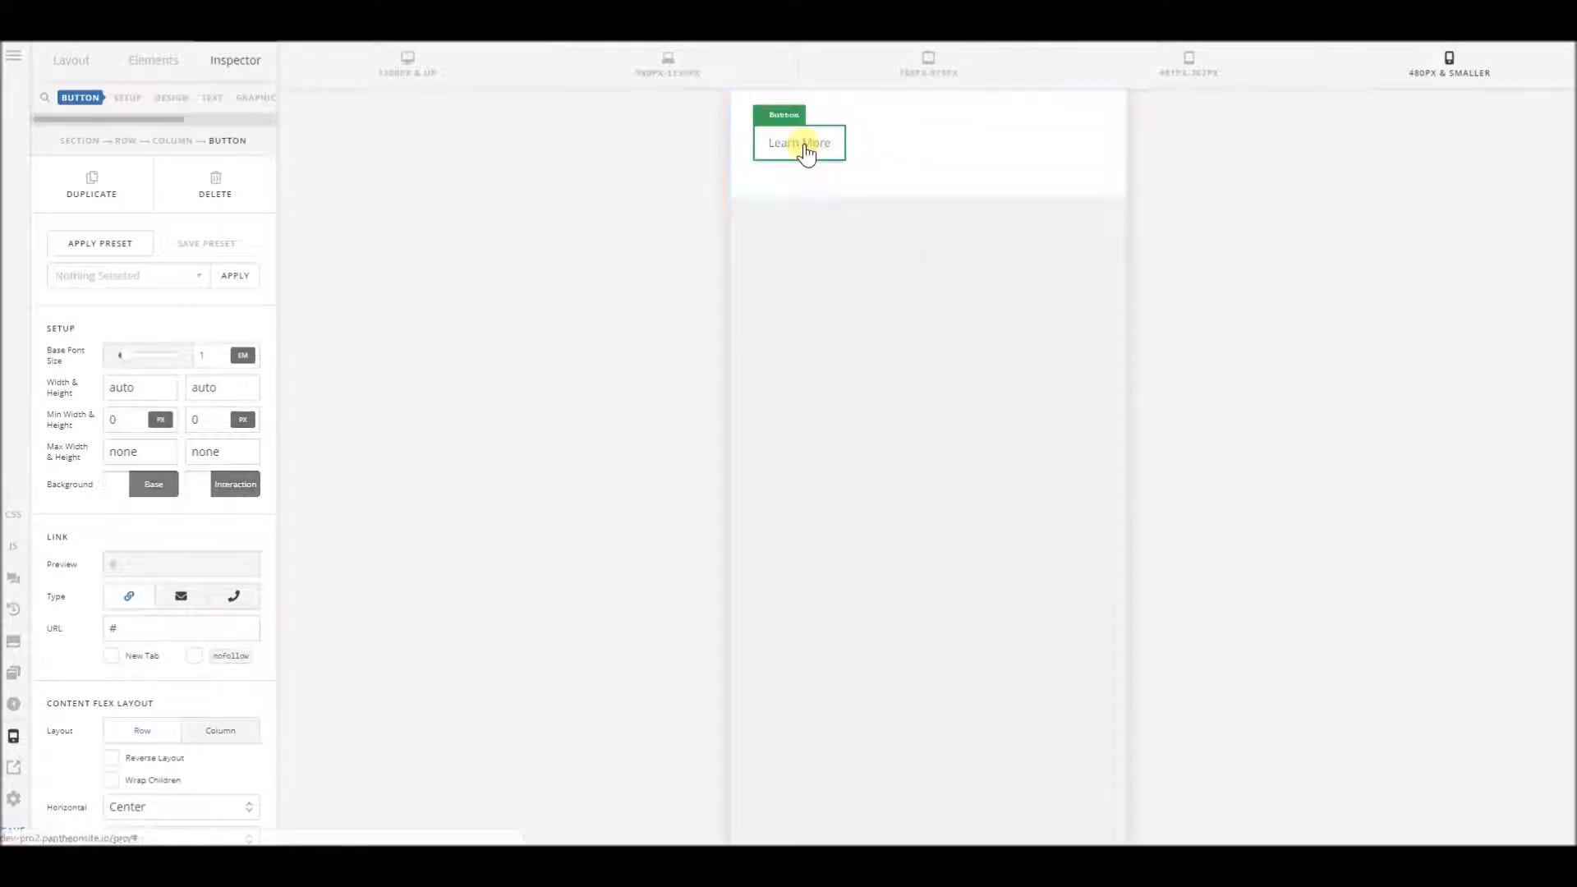
- Duplicate the button and centre the text alignment of the section containing both buttons
left_click(98, 187)
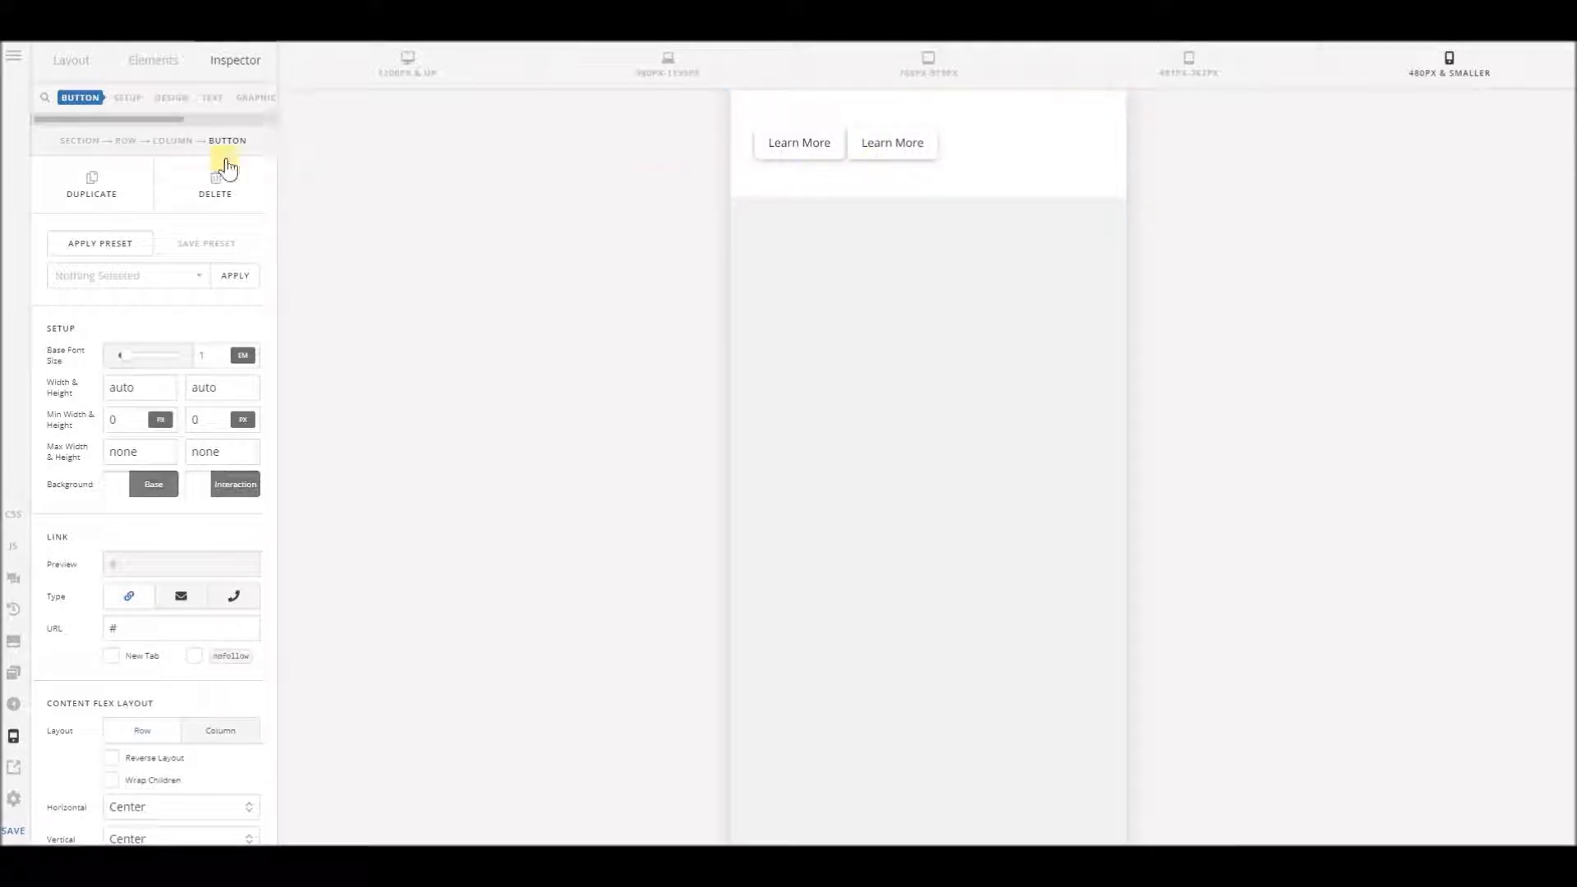
left_click(80, 142)
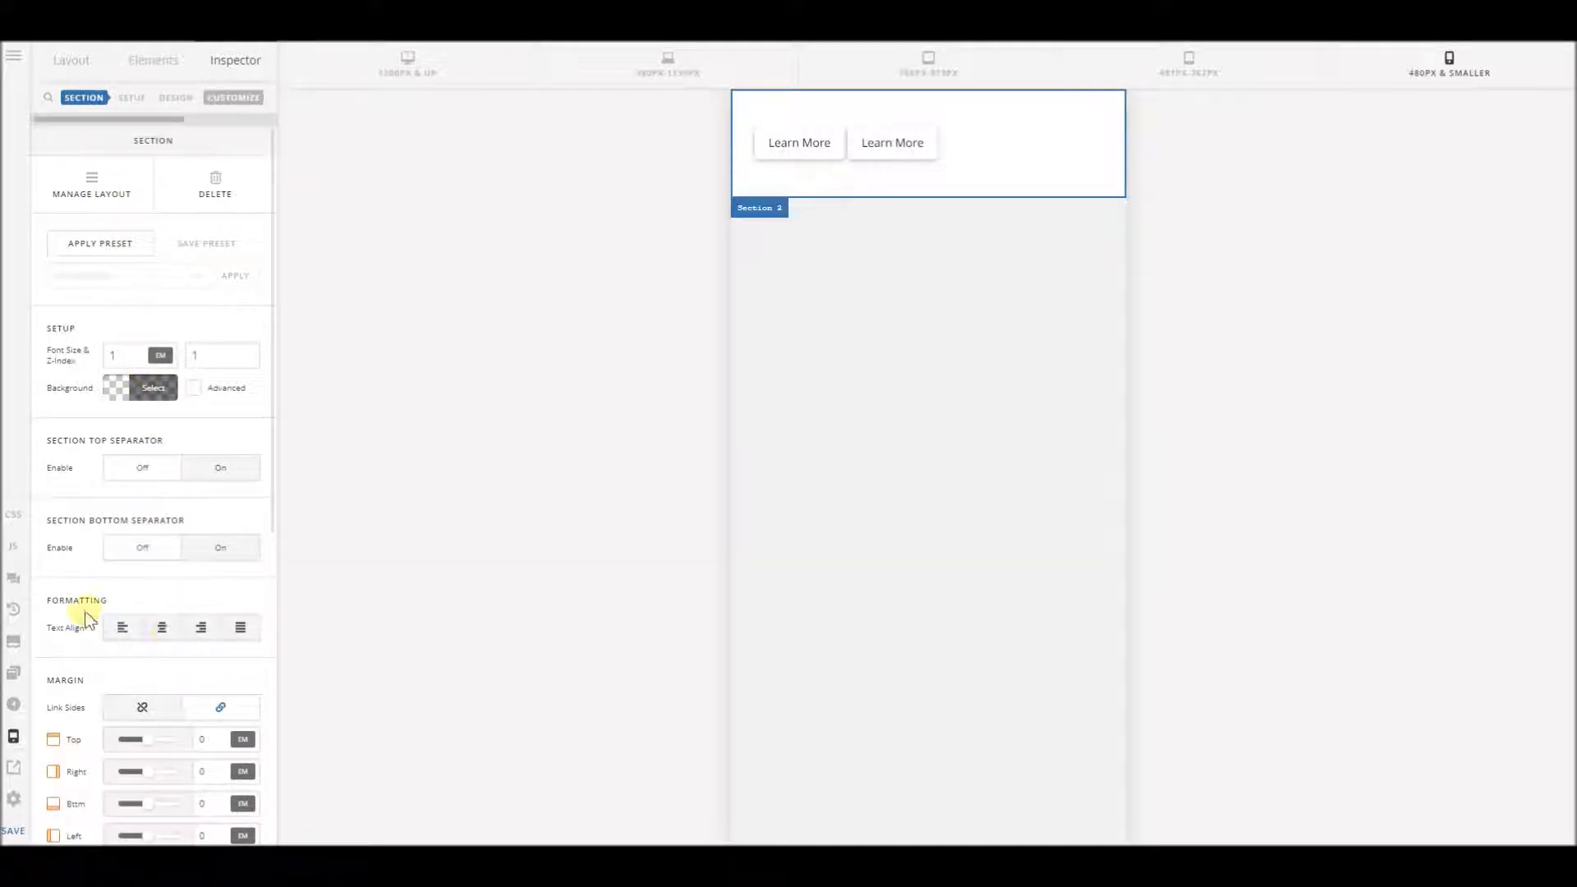
left_click(161, 628)
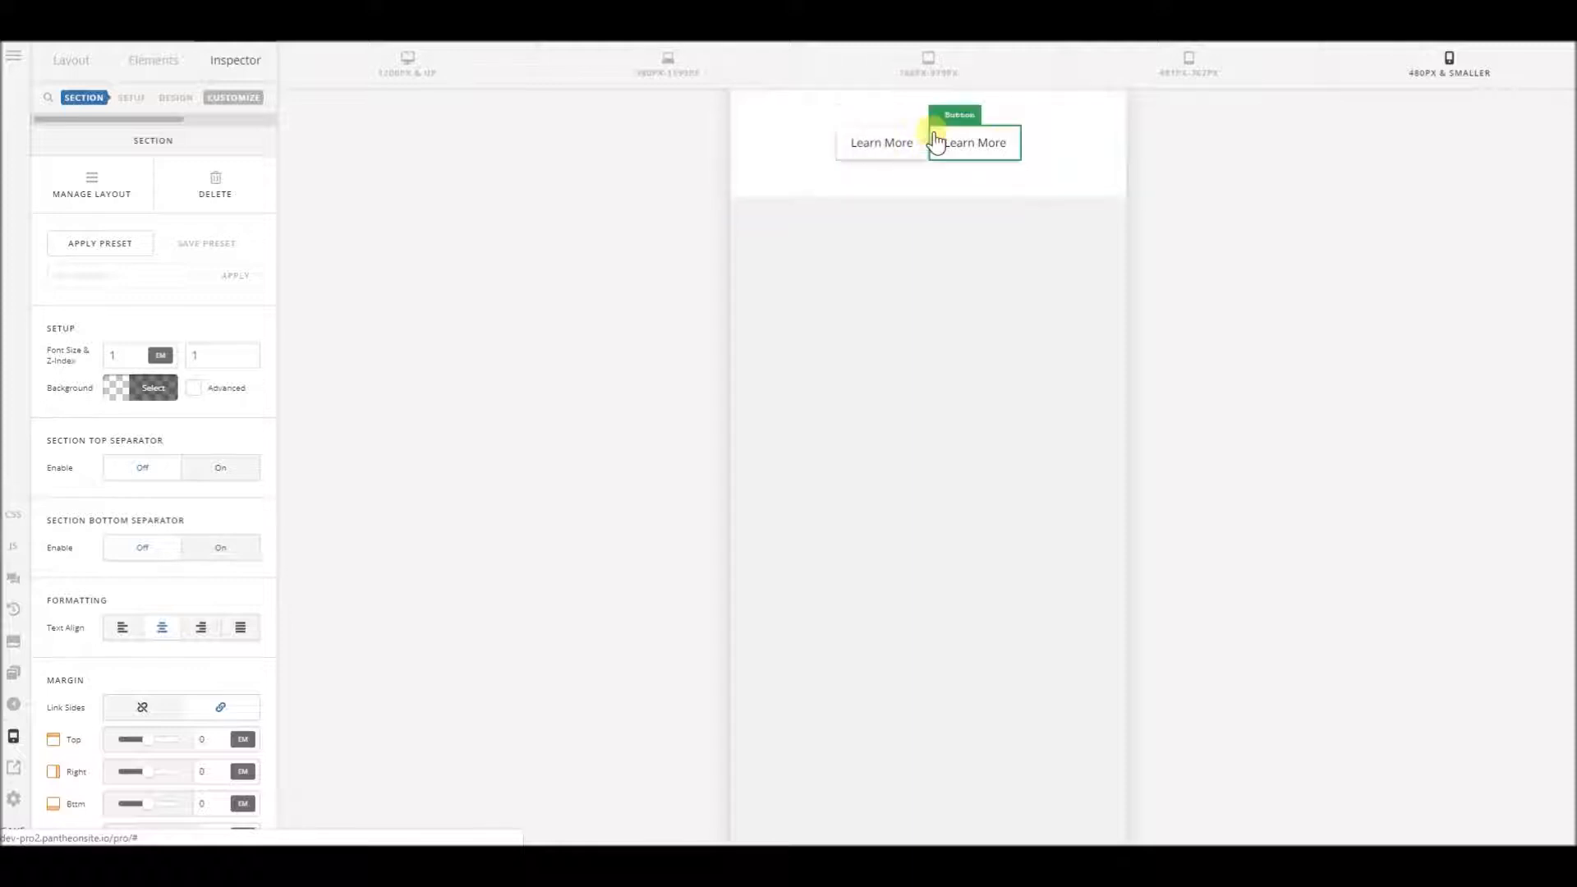
- Unlink the first button's margin sides and set its right margin to 1 em
left_click(905, 142)
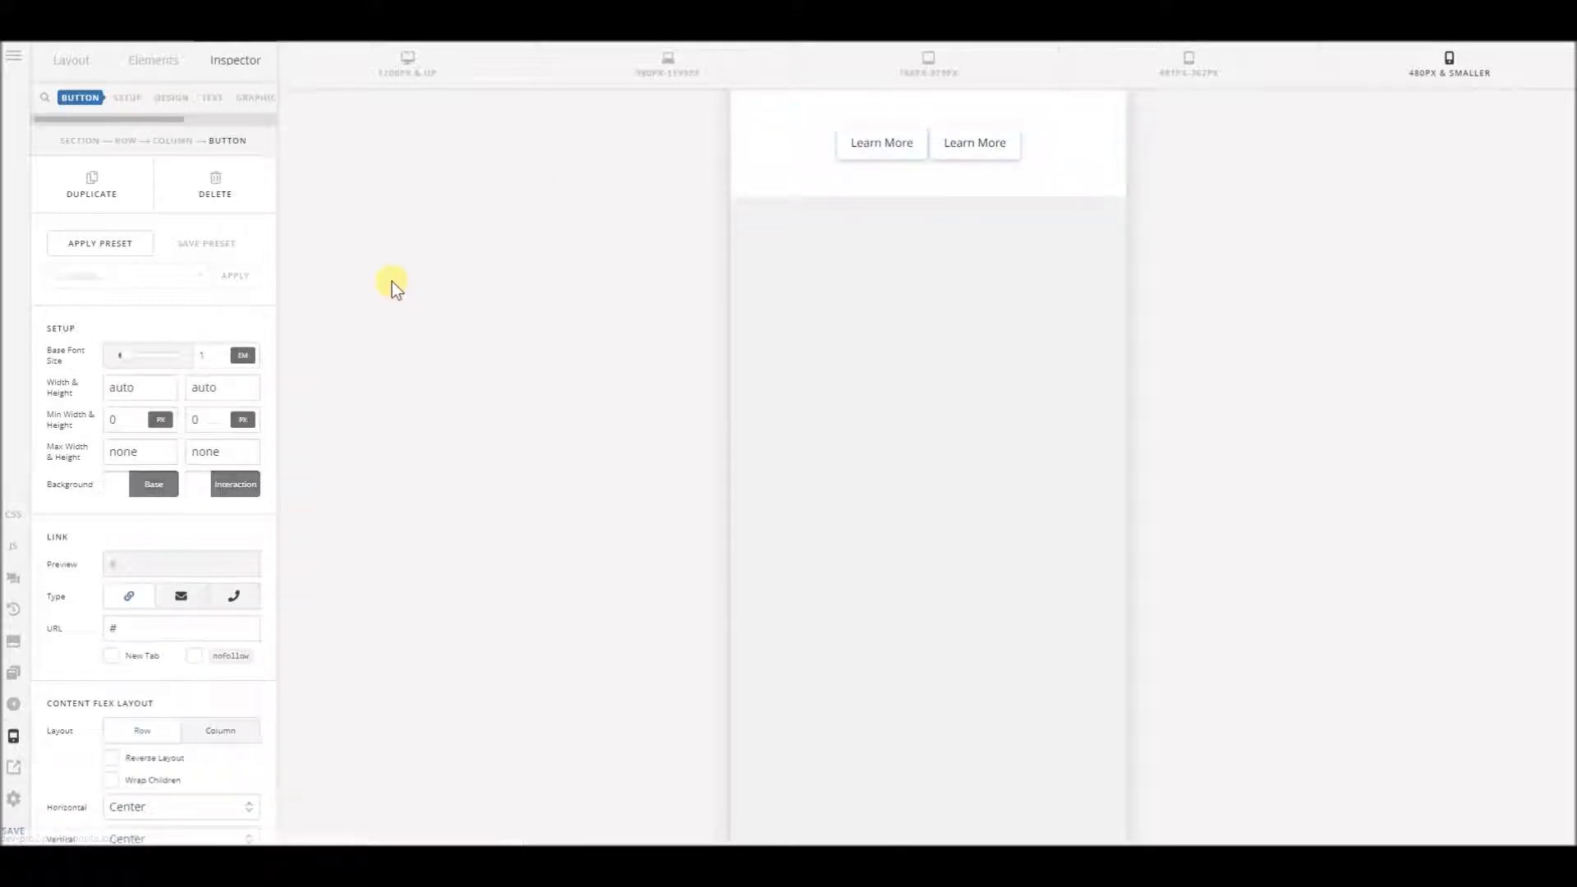
scroll(166, 575, "down", 5)
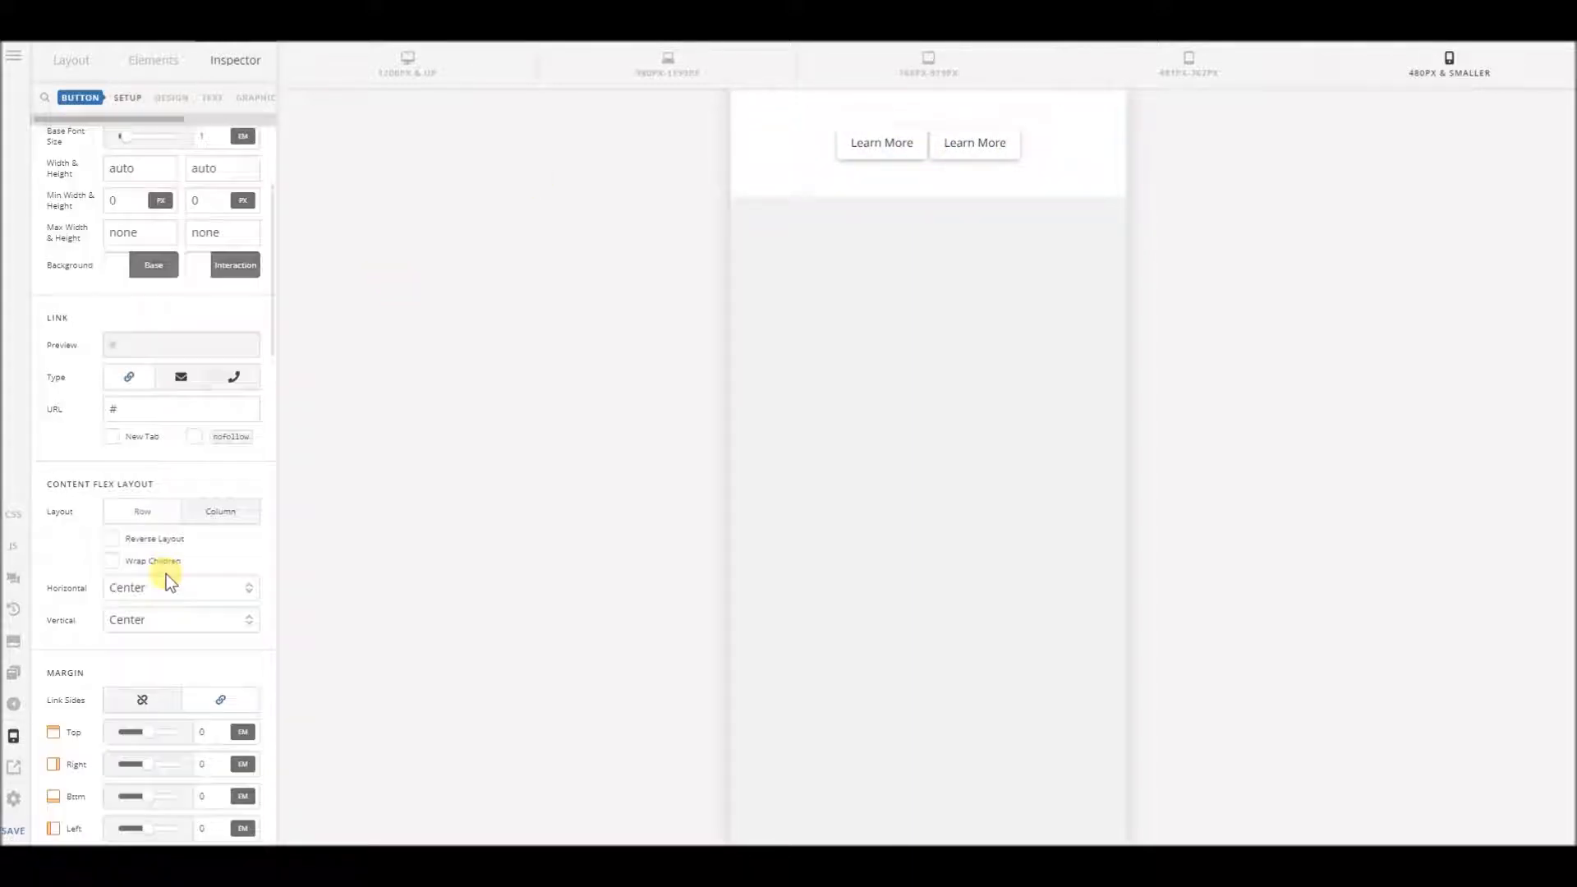
left_click(155, 485)
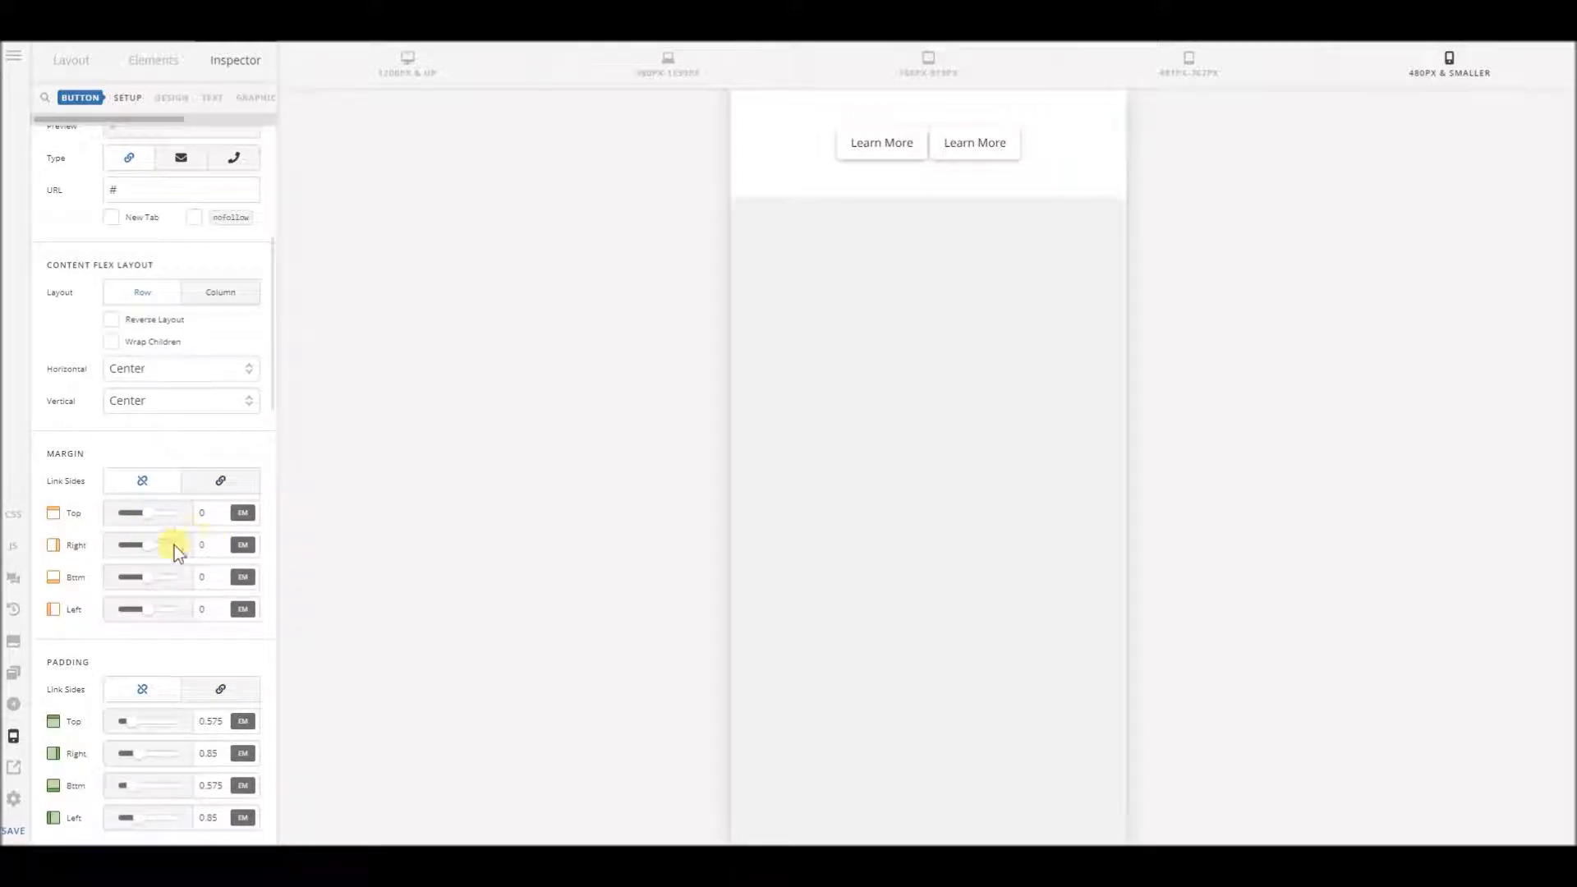
left_click(210, 542)
double_click(210, 542)
type("1")
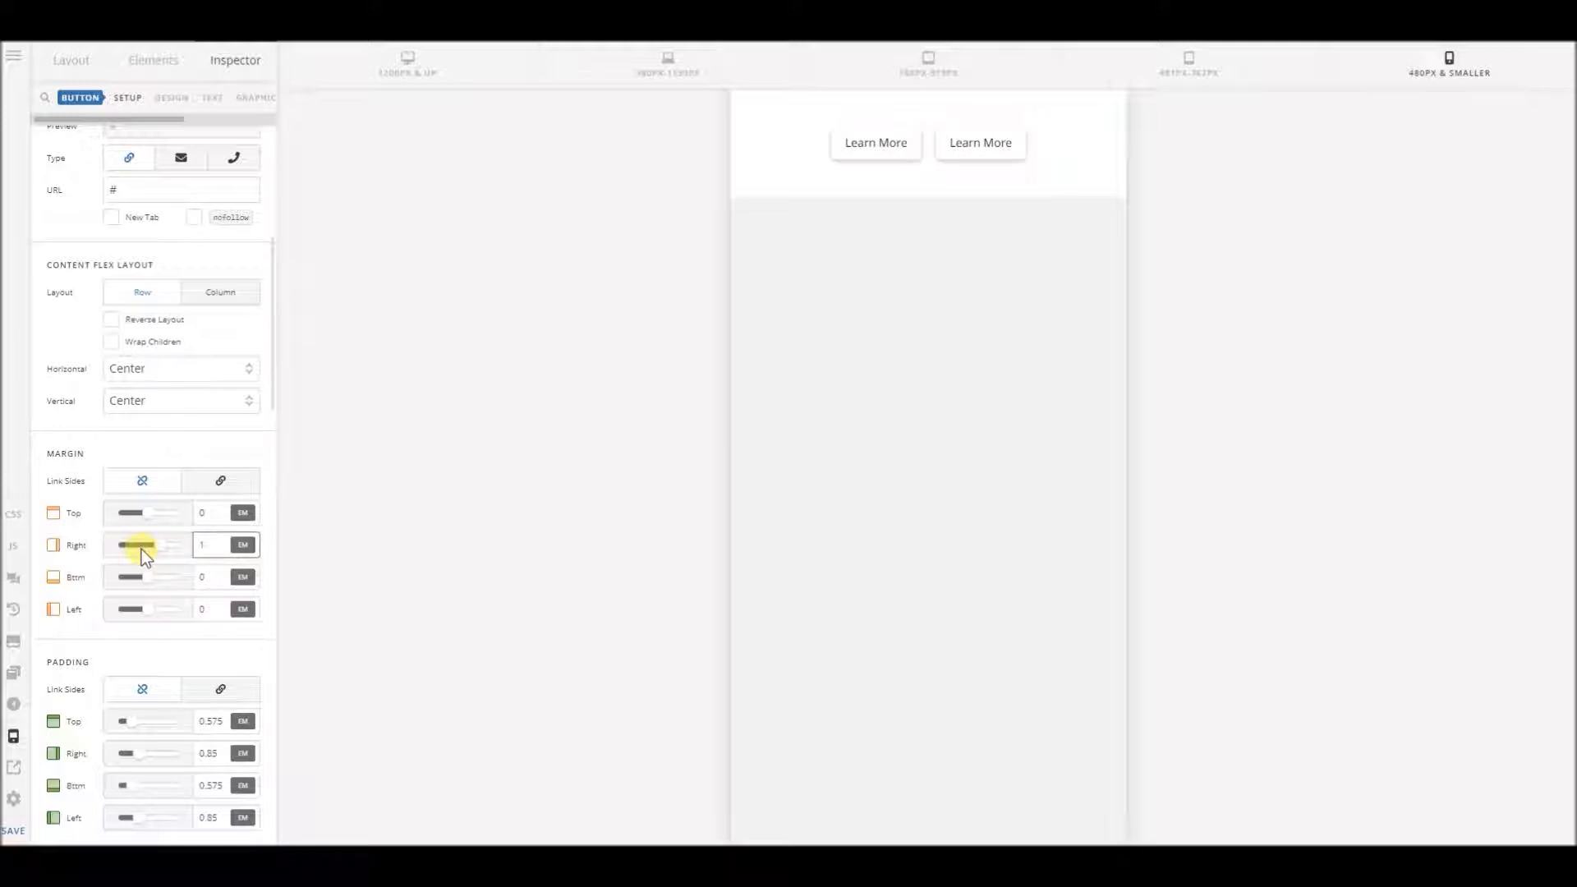
key("BackSpace")
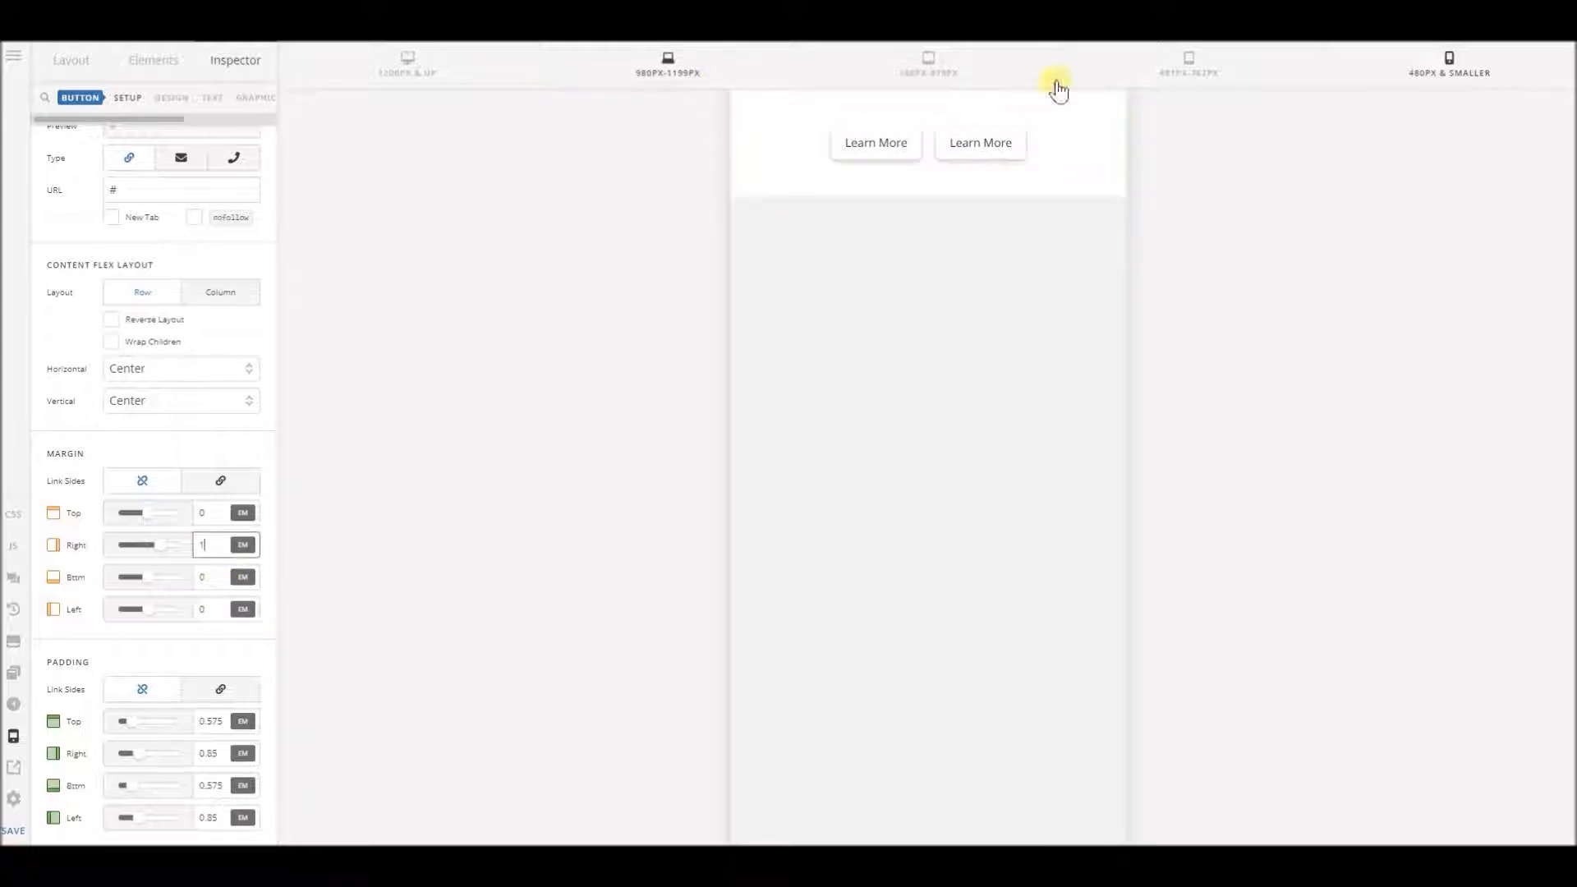
- Preview the spacing between the two buttons at every breakpoint, from 1200px & up down to 480px & smaller
left_click(424, 68)
left_click(661, 66)
left_click(928, 66)
left_click(1133, 65)
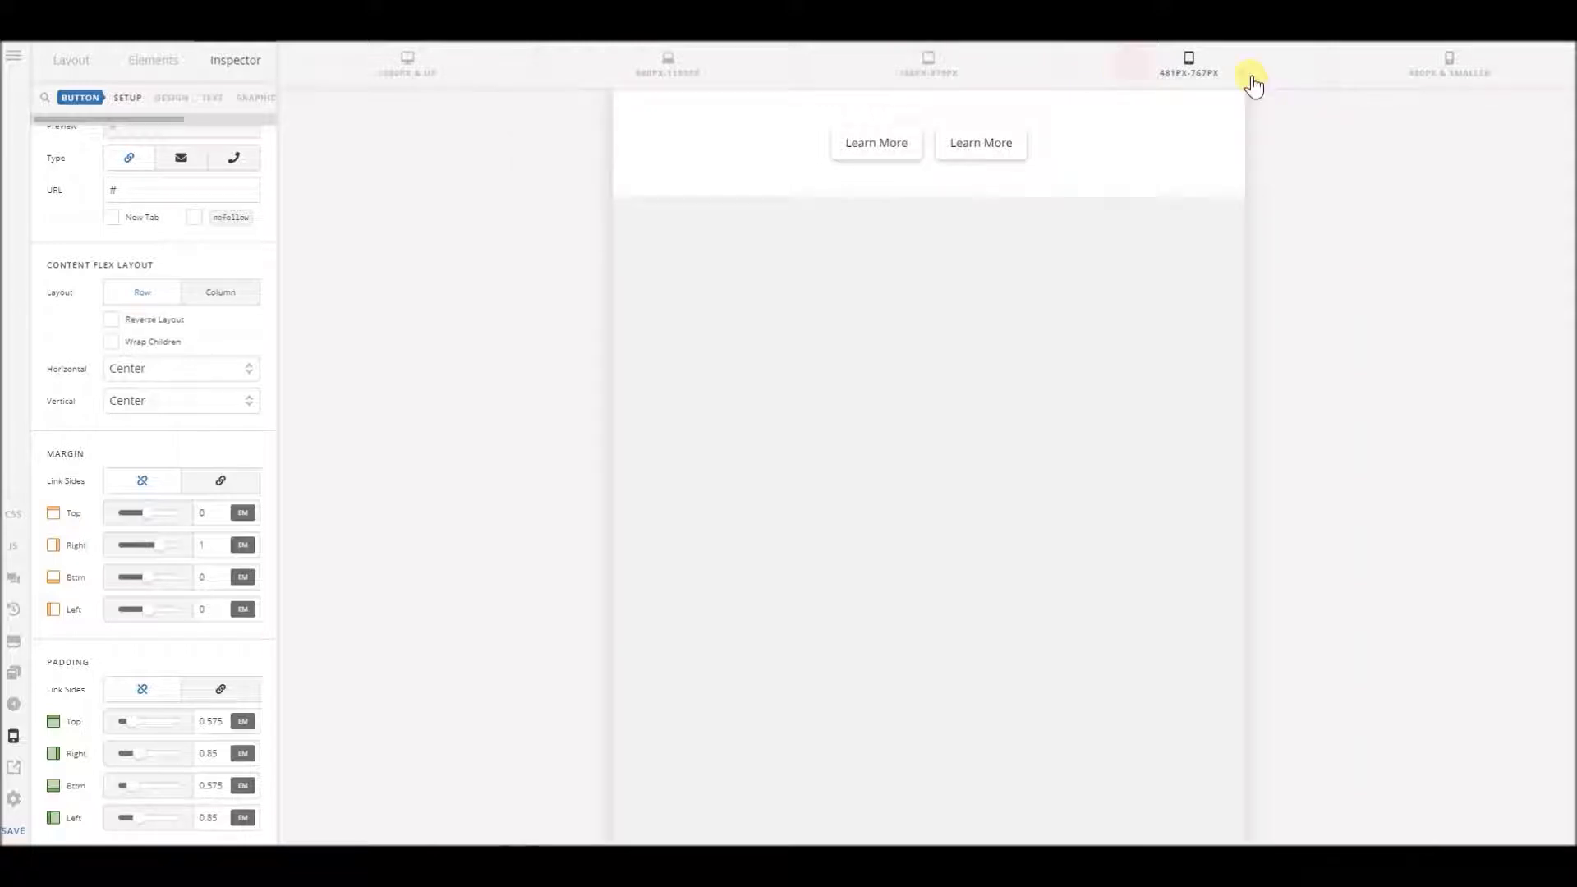
left_click(1380, 77)
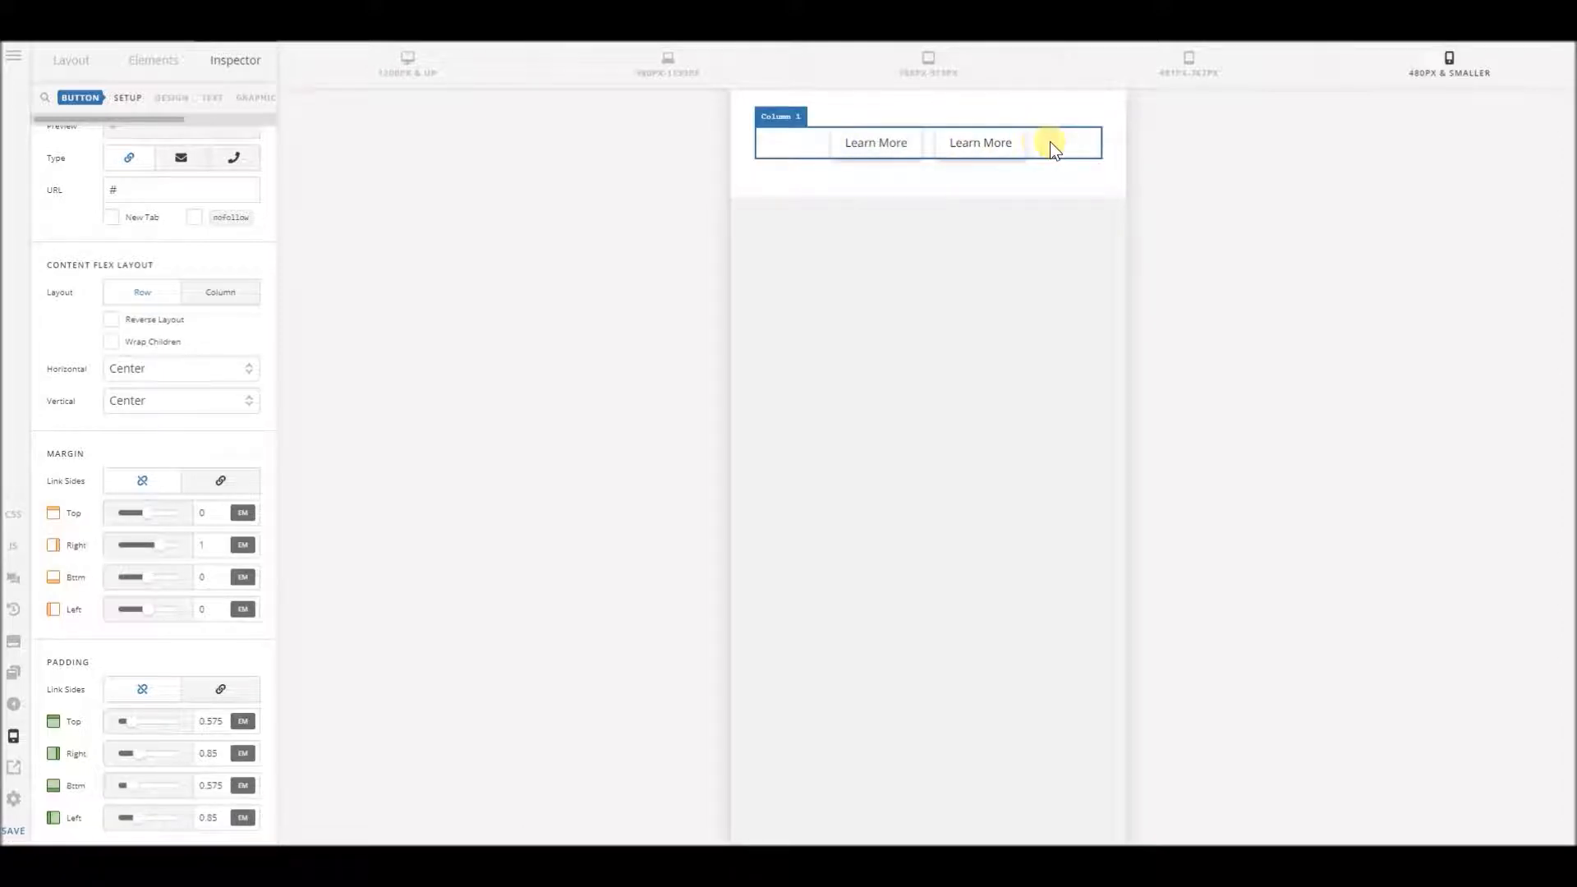
- Unlink the padding sides of the column holding the buttons and set its right padding to 5.2%
left_click(879, 150)
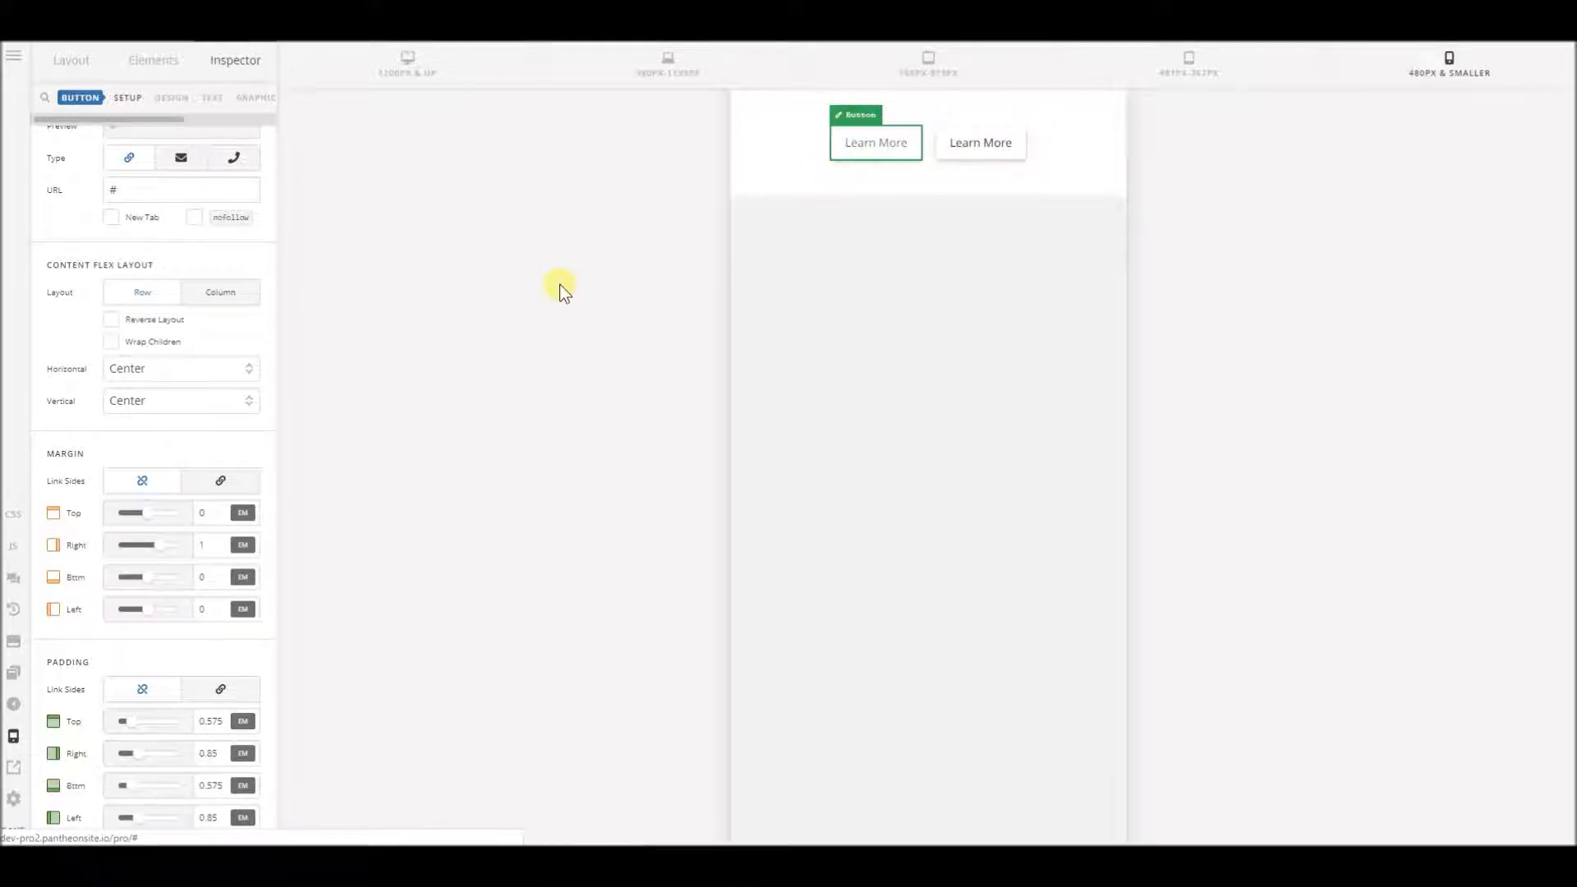
left_click(800, 150)
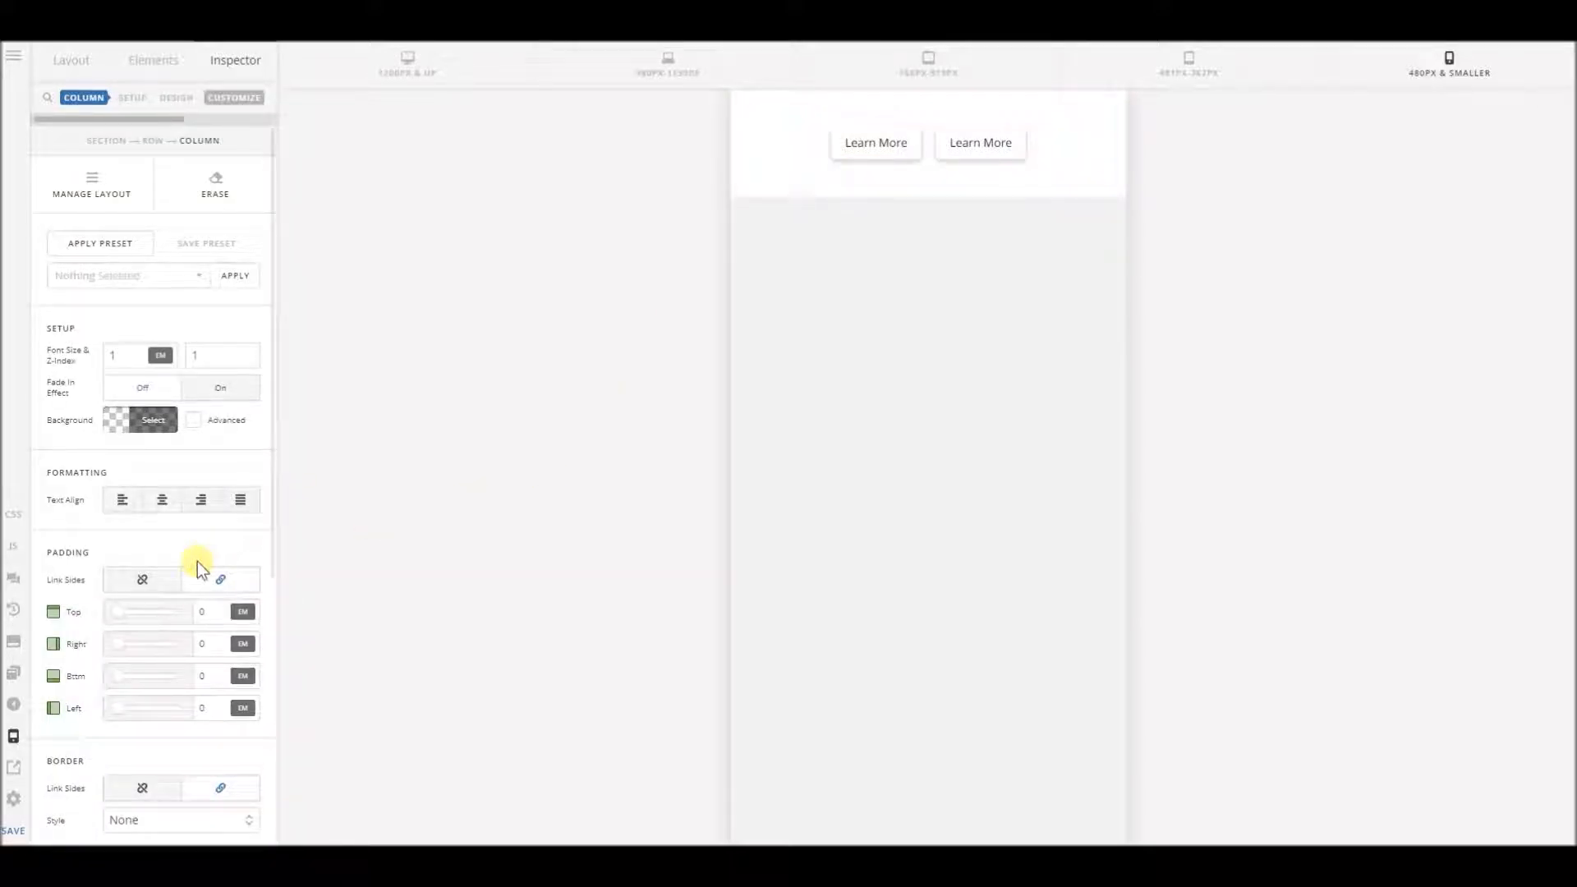
left_click(161, 580)
left_click(242, 644)
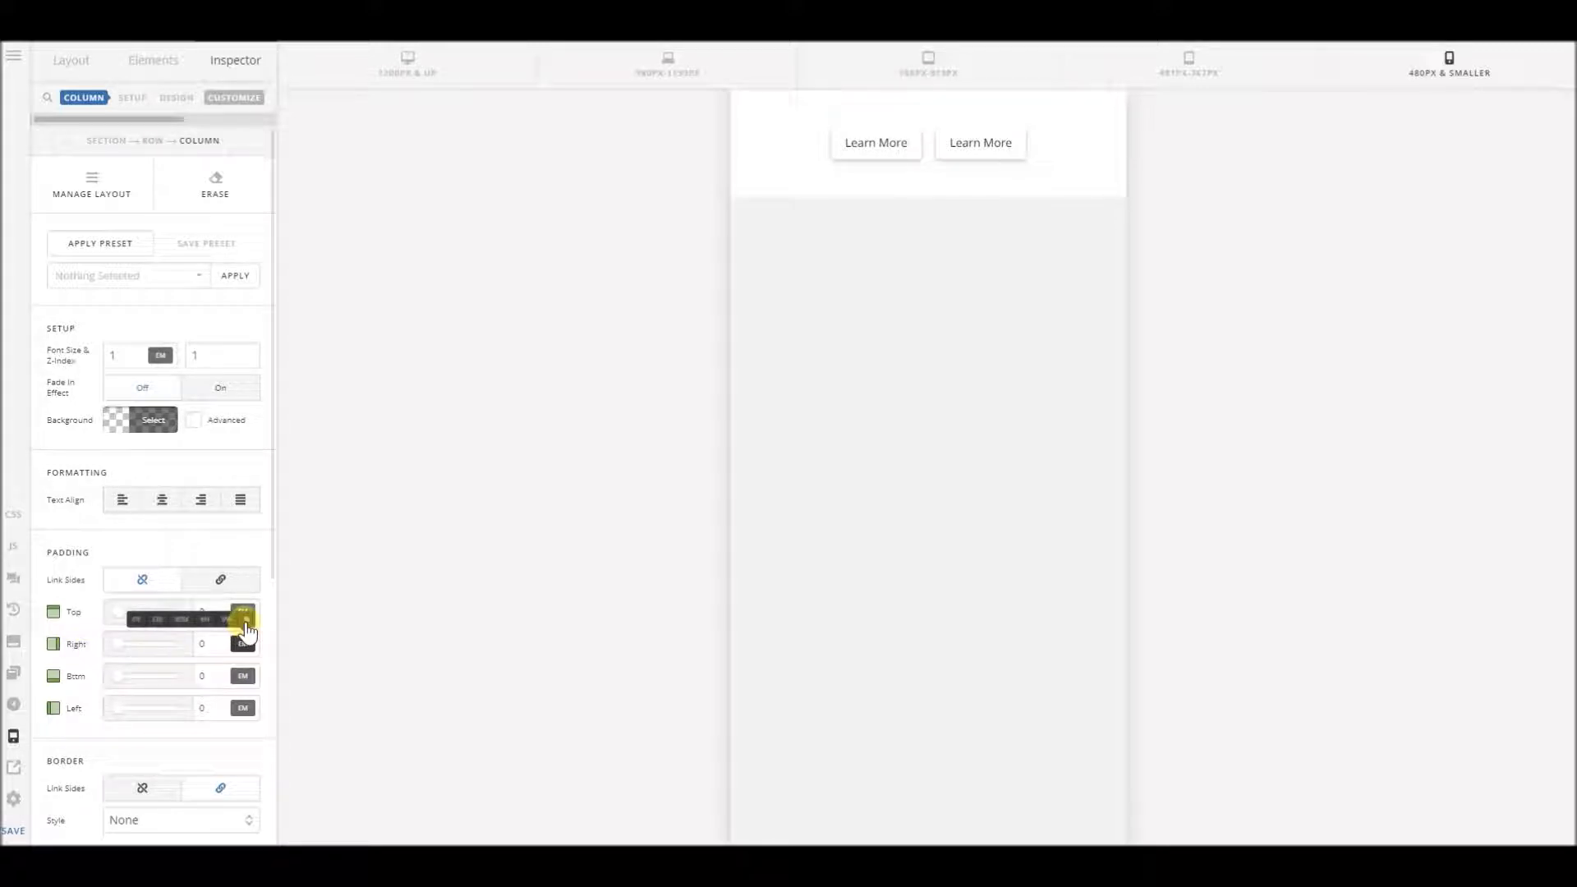
left_click(246, 620)
left_click_drag(125, 649, 135, 651)
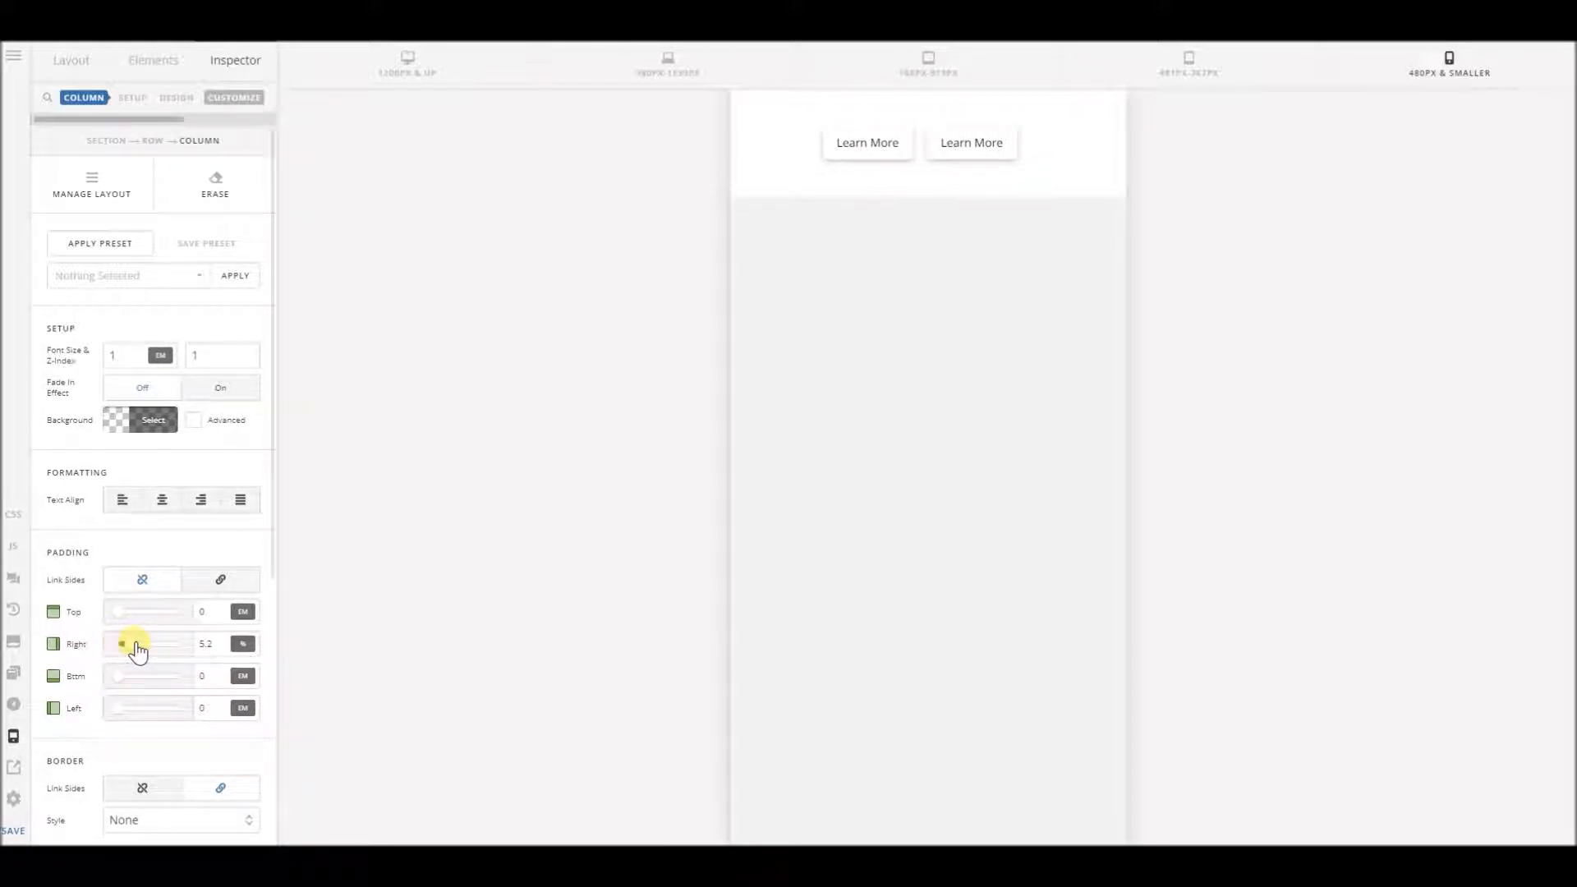
- Change the column's left padding unit to percent and copy the right padding value of 5.2 into it
double_click(206, 644)
left_click(243, 708)
left_click(245, 678)
left_click_drag(215, 645, 145, 635)
key("ctrl+c")
left_click_drag(207, 709, 170, 698)
key("ctrl+v")
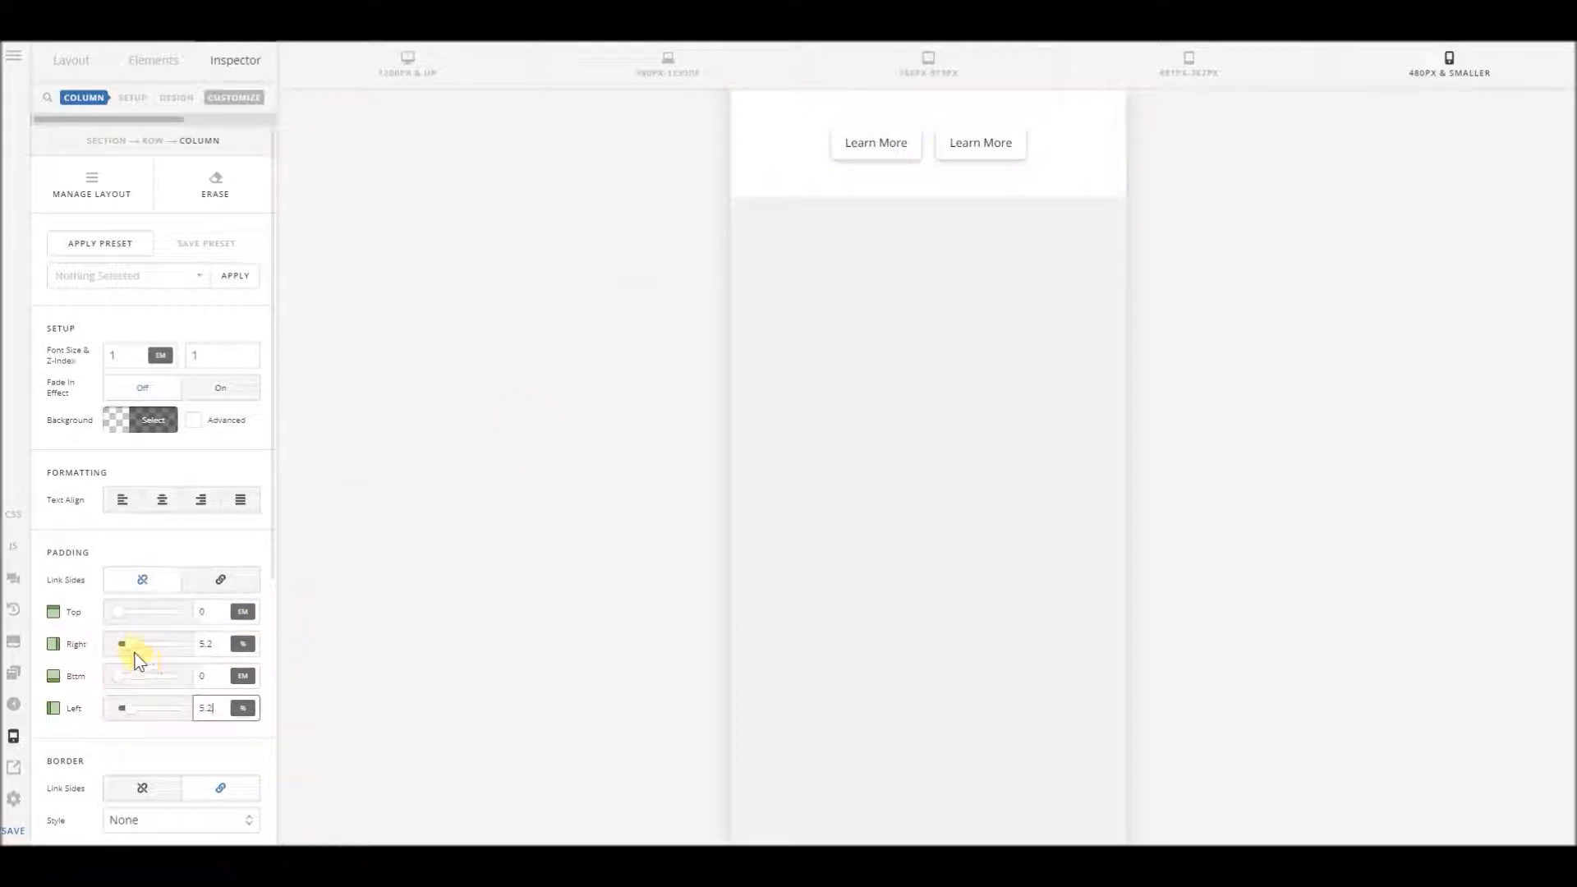
- Increase the column's left and right padding to 25% each so the two buttons stack
left_click_drag(135, 646, 150, 720)
left_click_drag(123, 642, 159, 658)
left_click_drag(151, 712, 189, 714)
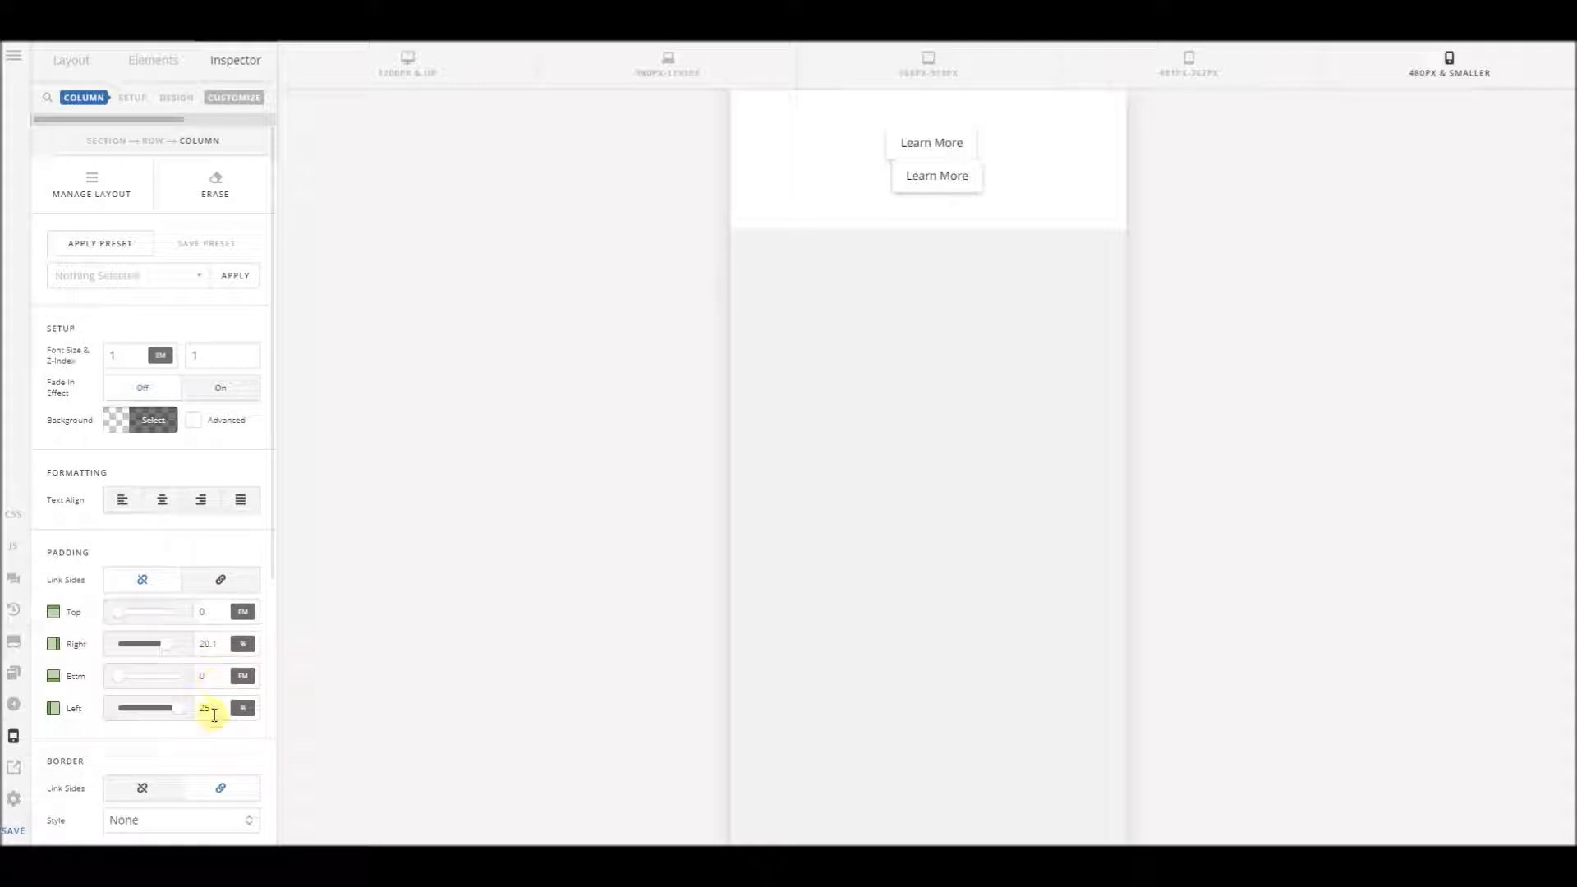
double_click(212, 713)
double_click(224, 641)
type("25")
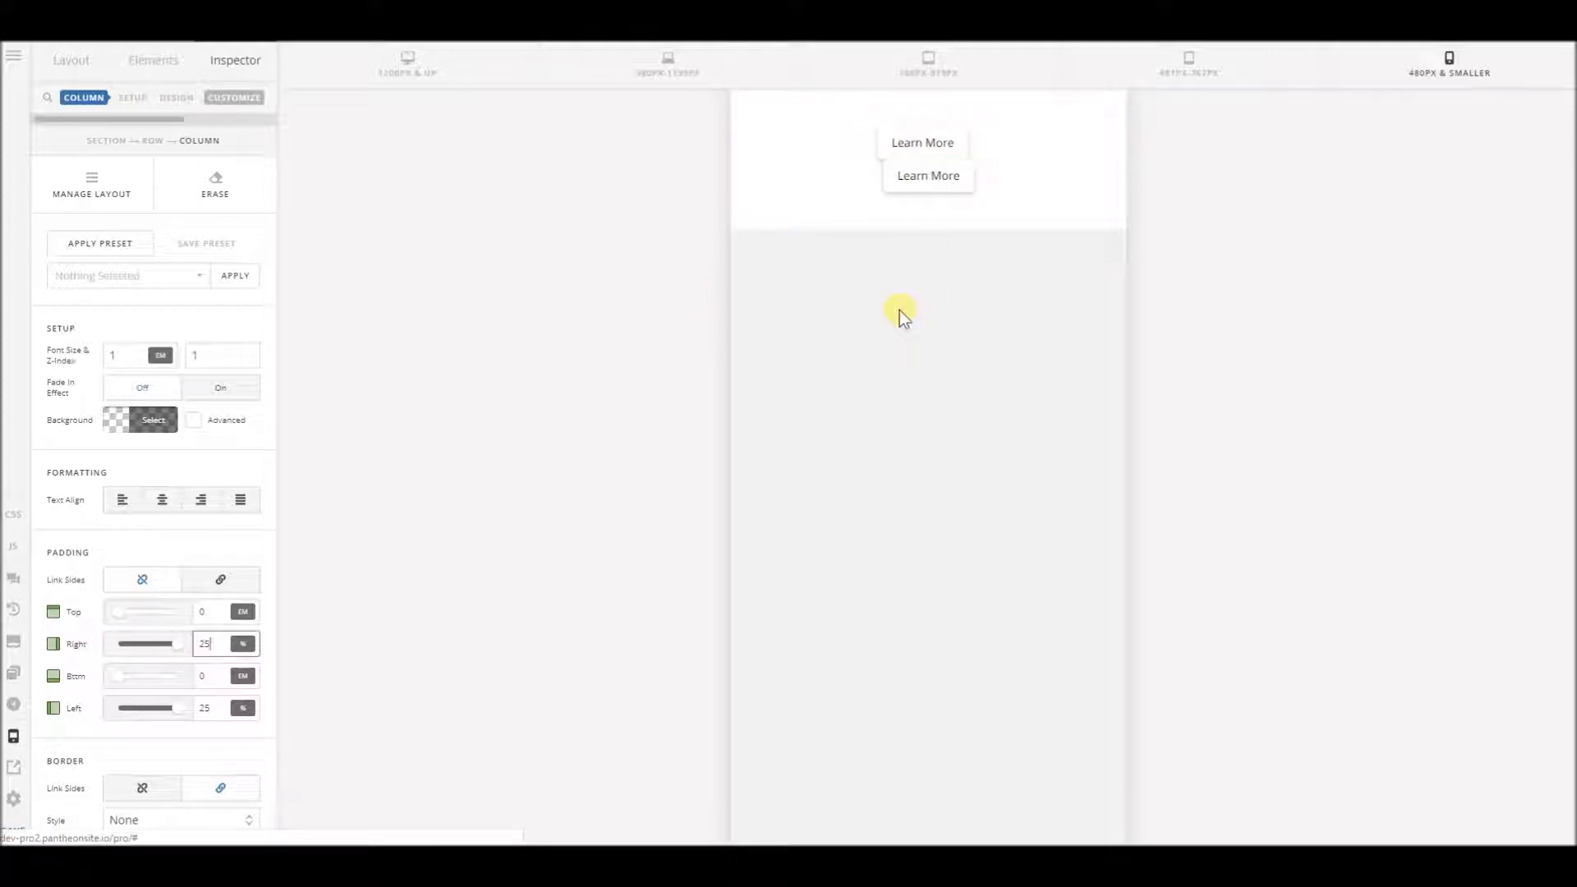
- Set the first button's bottom margin and left margin to 1 em each
left_click(943, 152)
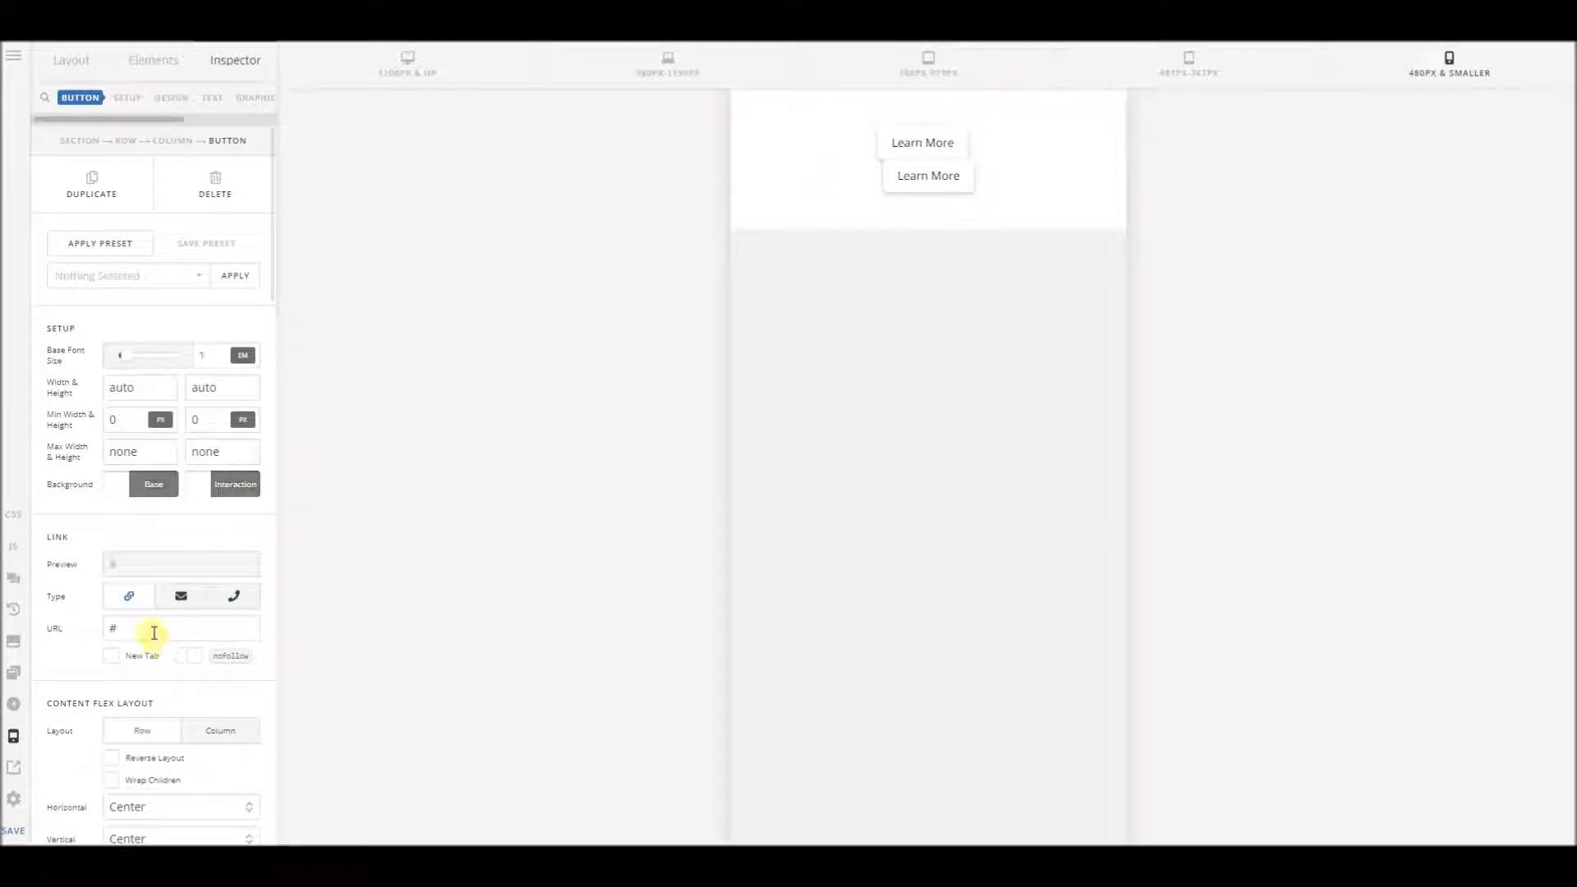
scroll(170, 502, "down", 5)
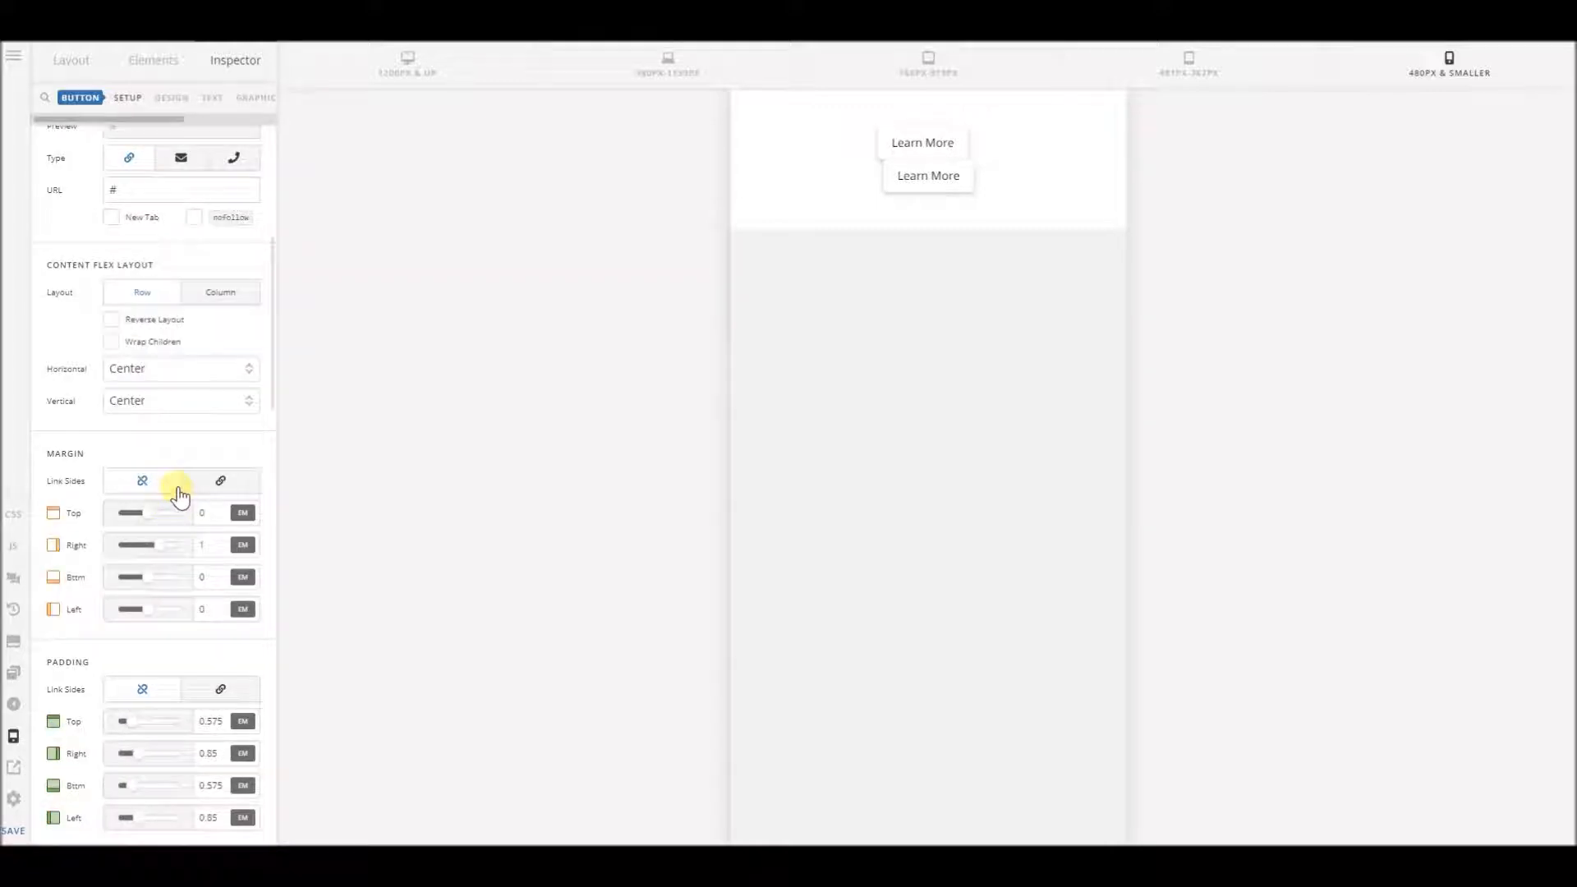
double_click(226, 579)
type("1")
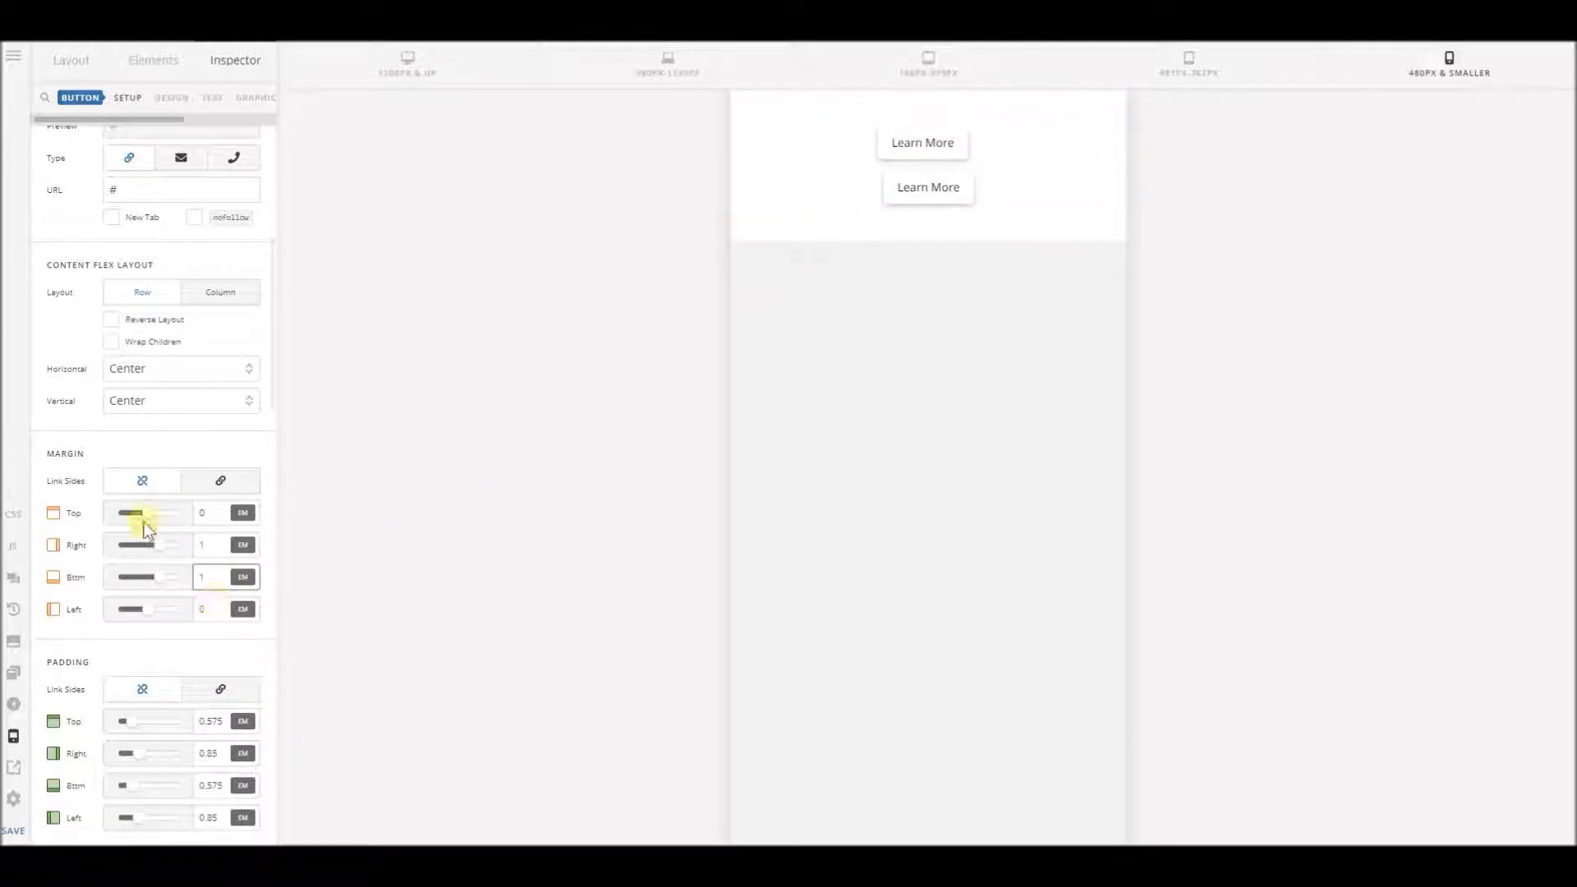
left_click(218, 609)
type("1")
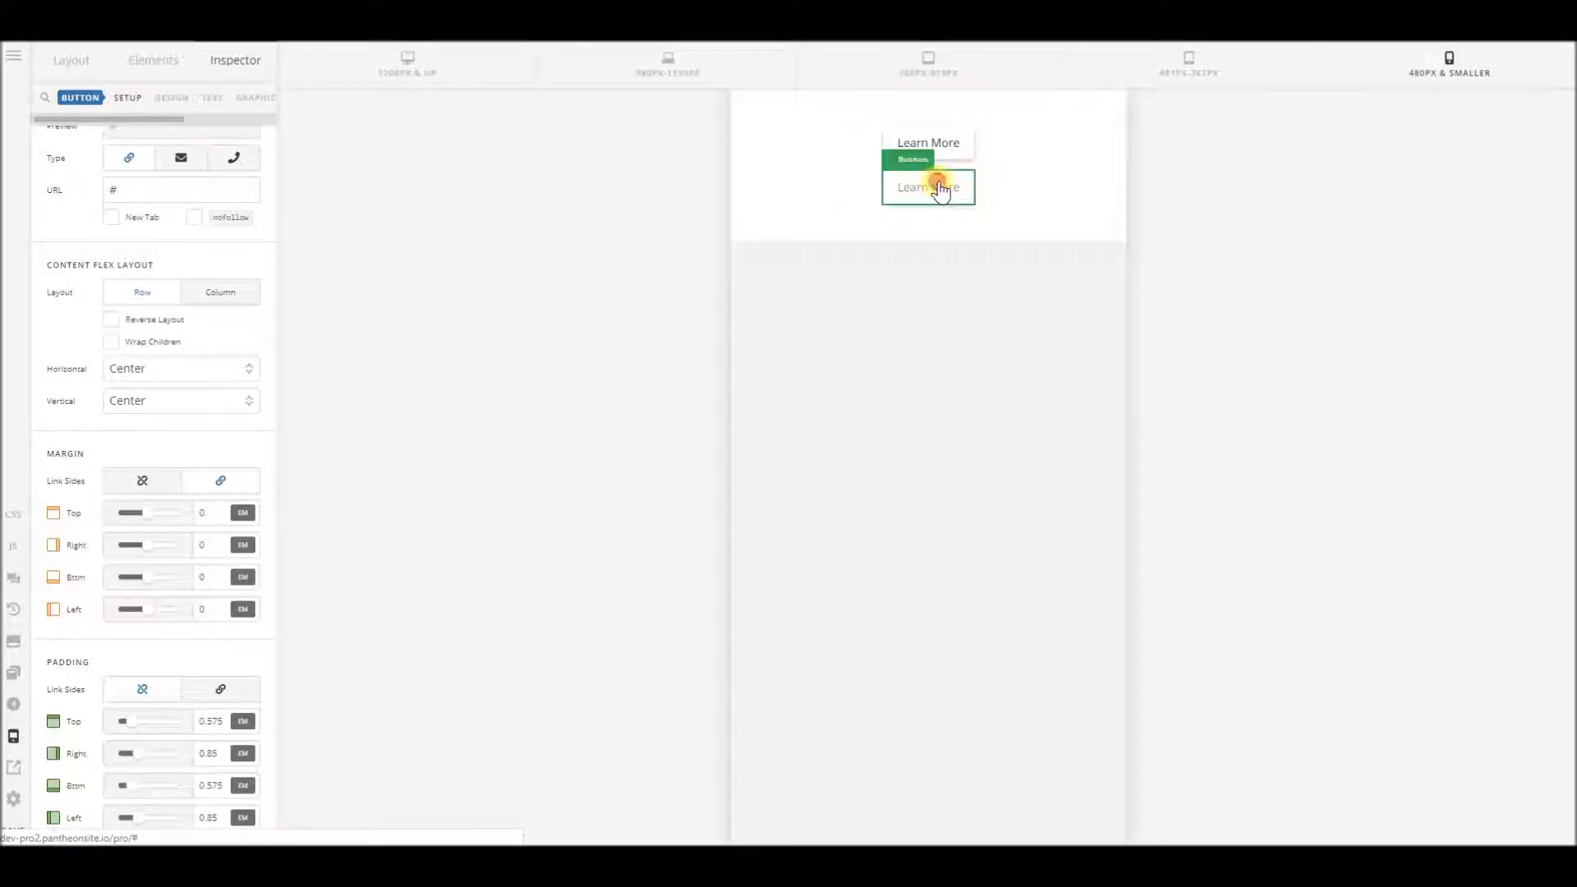
left_click(219, 552)
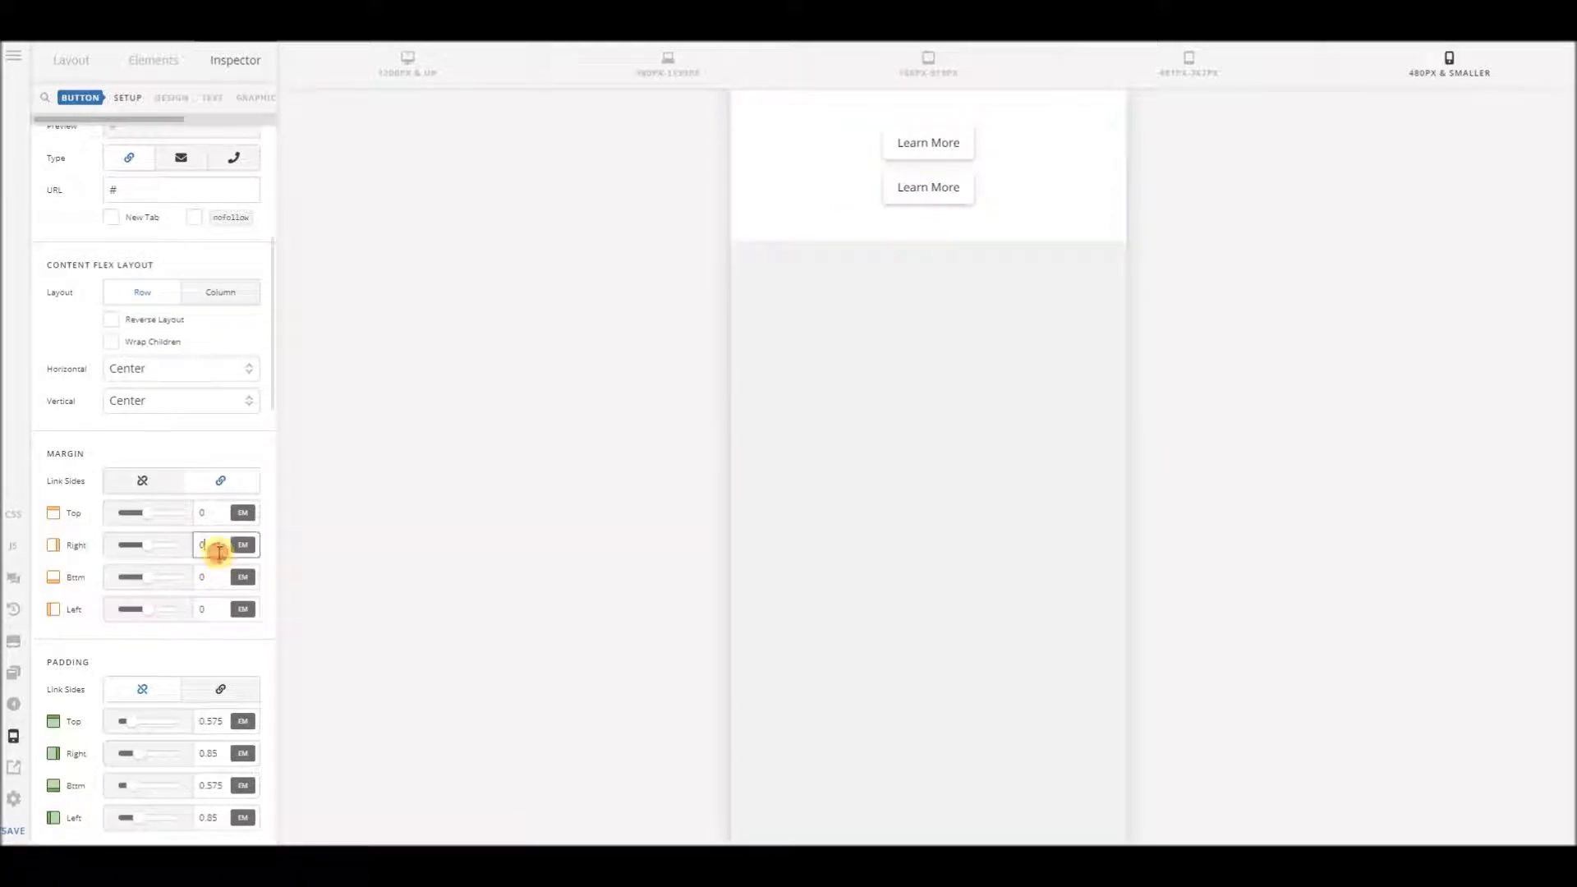
type("1")
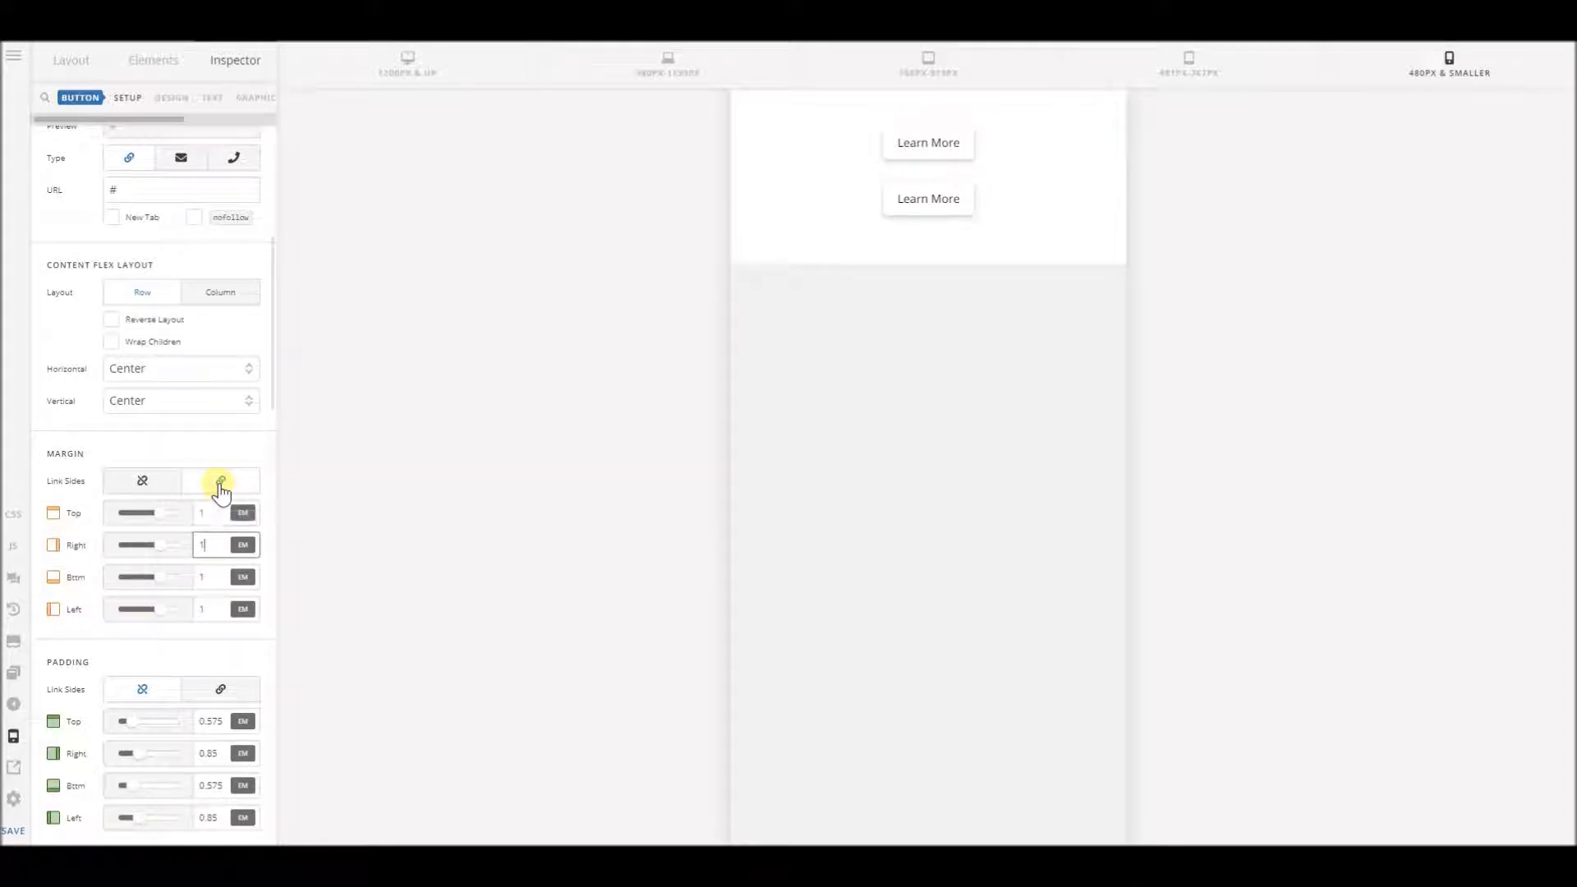
key("ctrl+z")
- Unlink the second button's margin sides and set its right and left margins to 1 em each
left_click(143, 491)
left_click(211, 545)
type("1")
left_click(207, 609)
type("1")
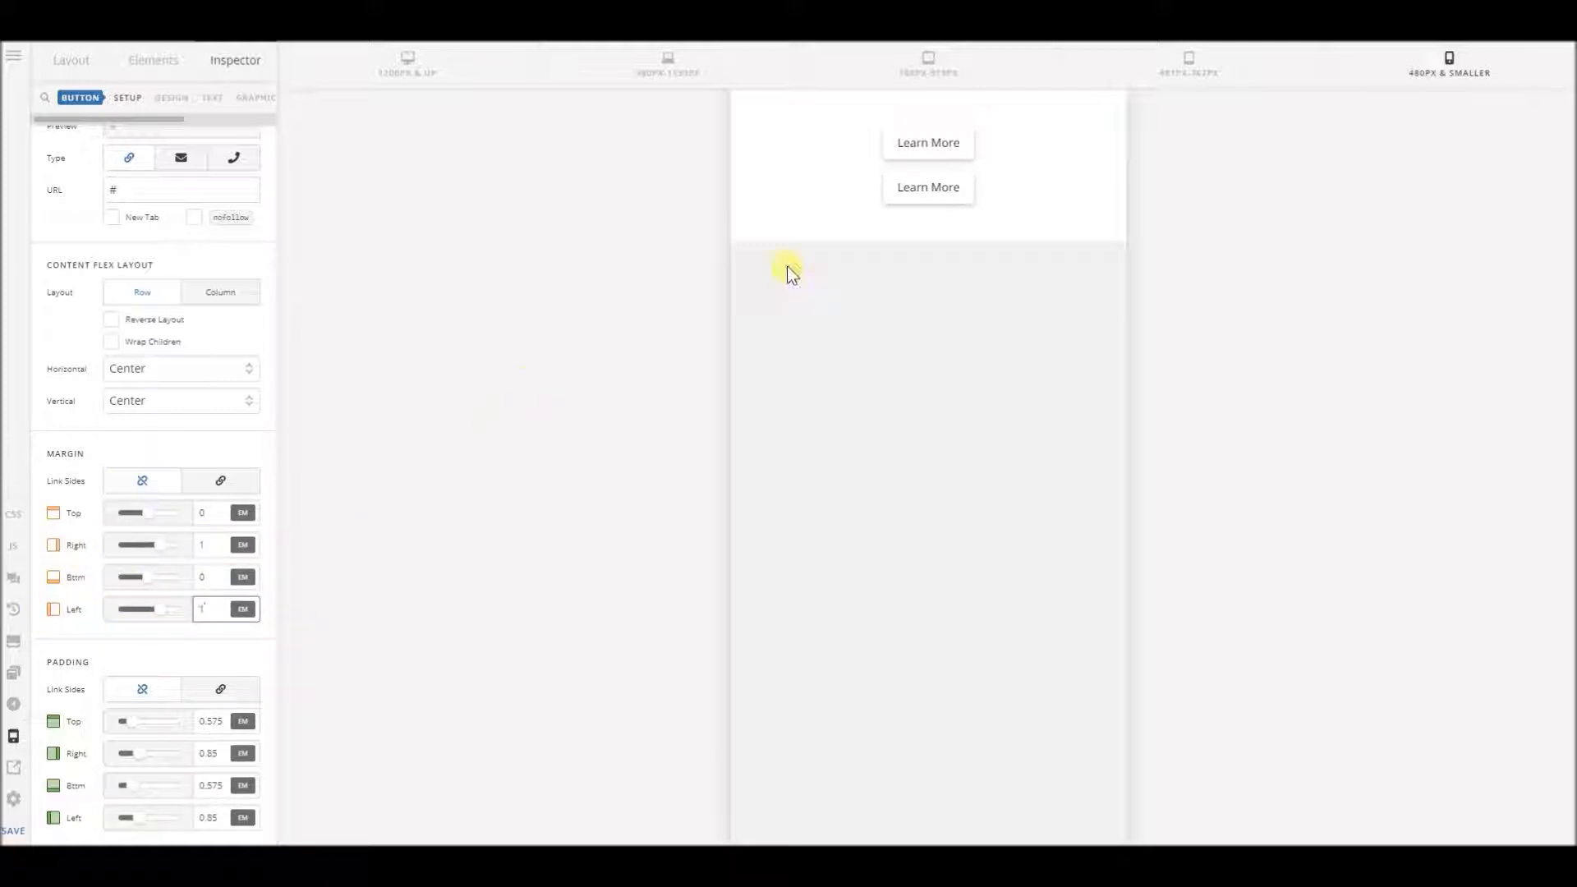
- Check the arrangement and spacing of both buttons at each breakpoint, finishing on 480px & smaller
left_click(1212, 69)
left_click(982, 76)
left_click(704, 73)
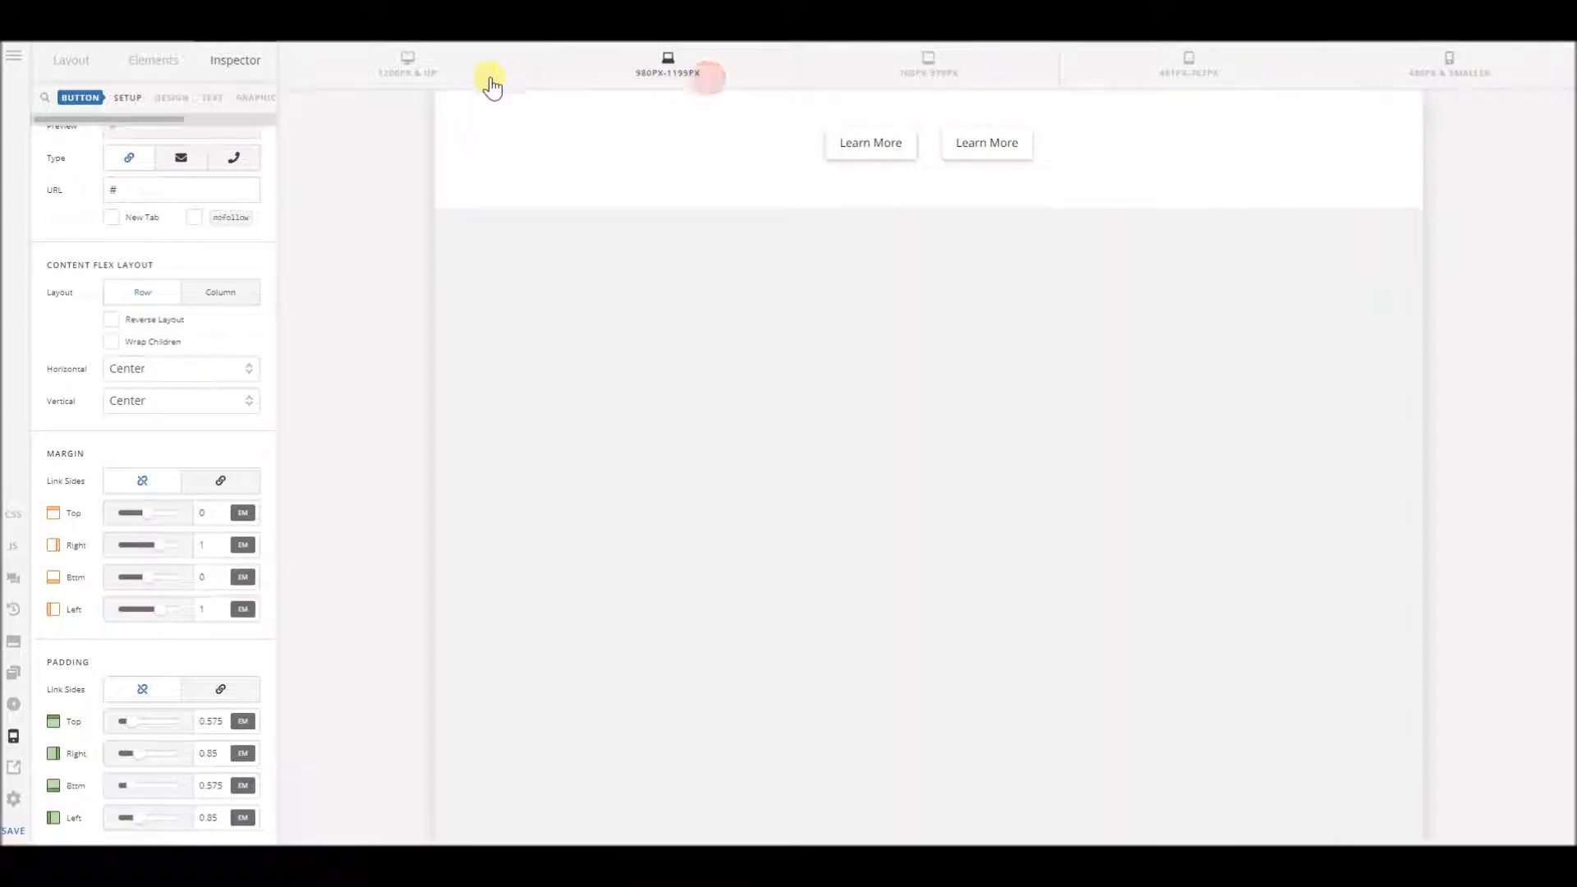
left_click(461, 71)
left_click(648, 66)
left_click(903, 66)
left_click(1211, 80)
left_click(1408, 63)
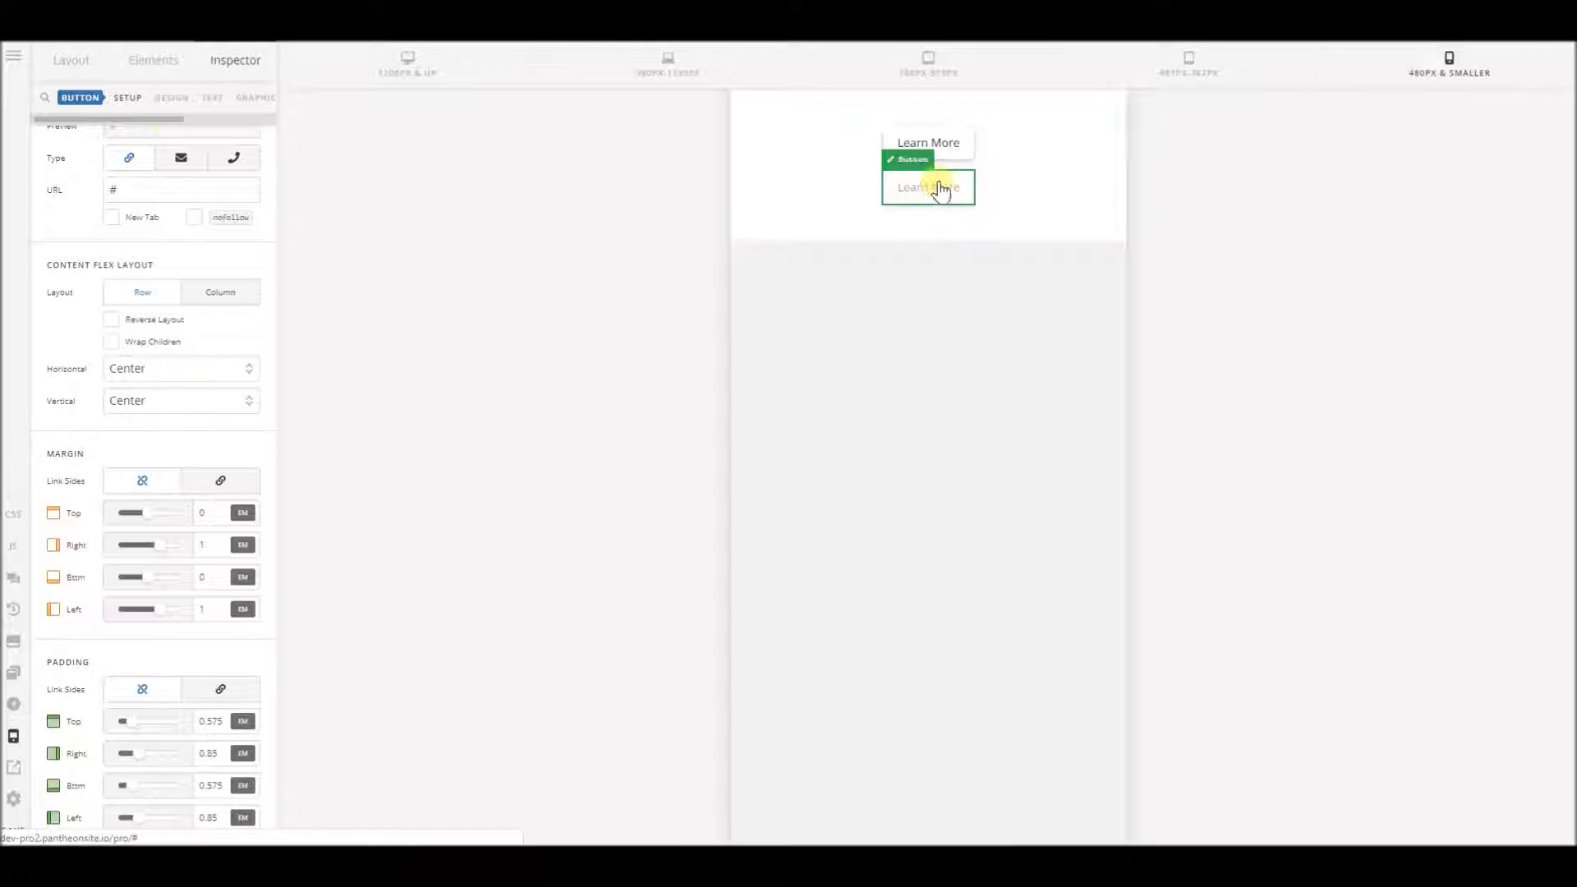
left_click(90, 60)
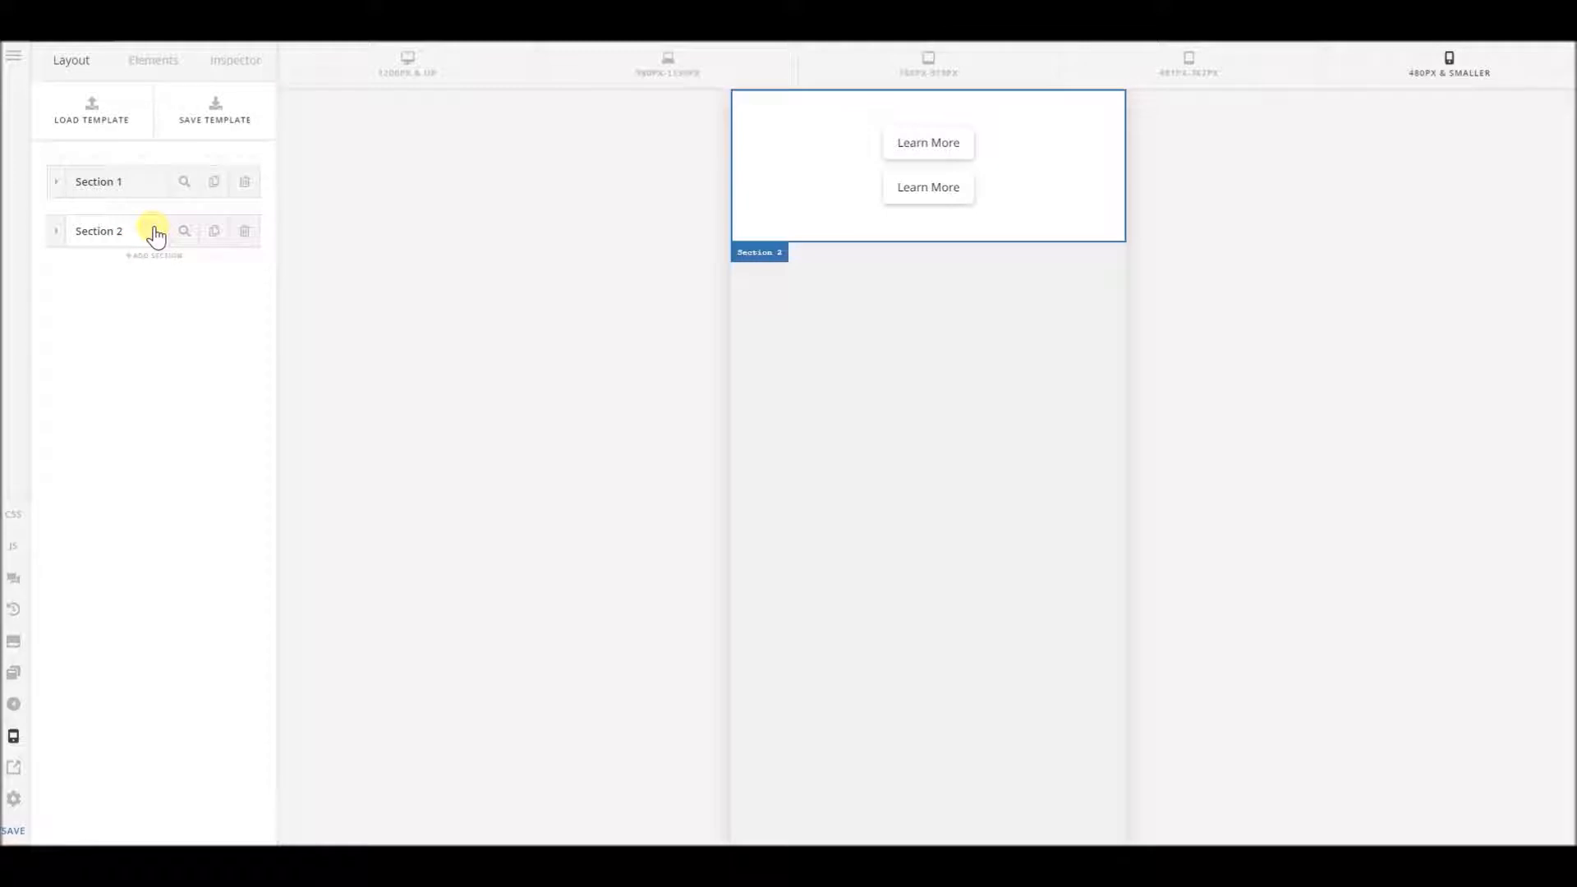
left_click(213, 234)
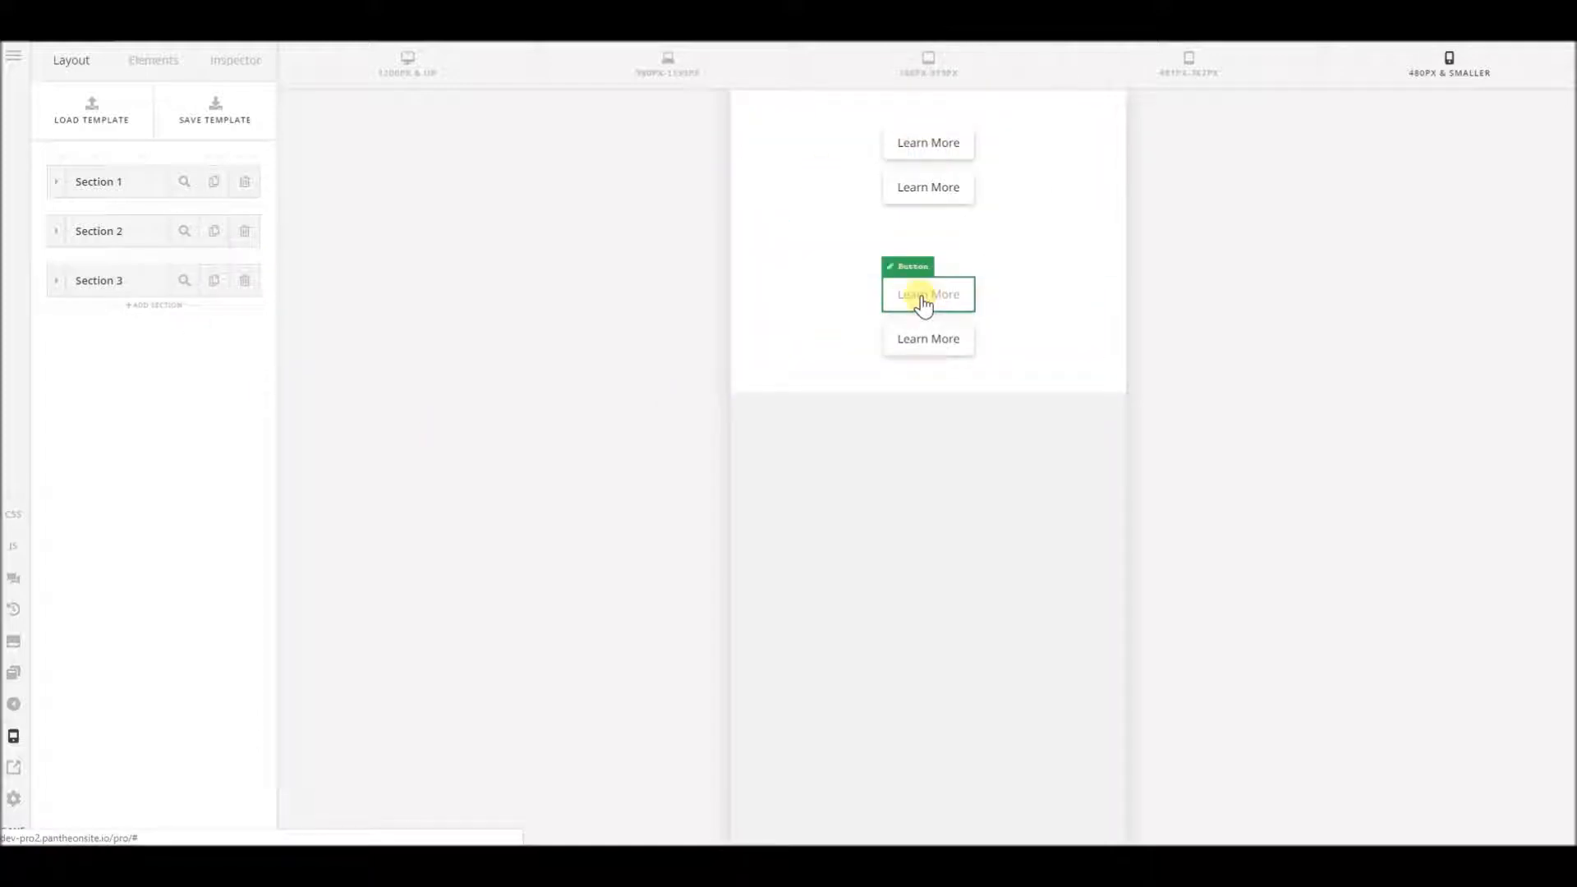
left_click(244, 282)
left_click(751, 489)
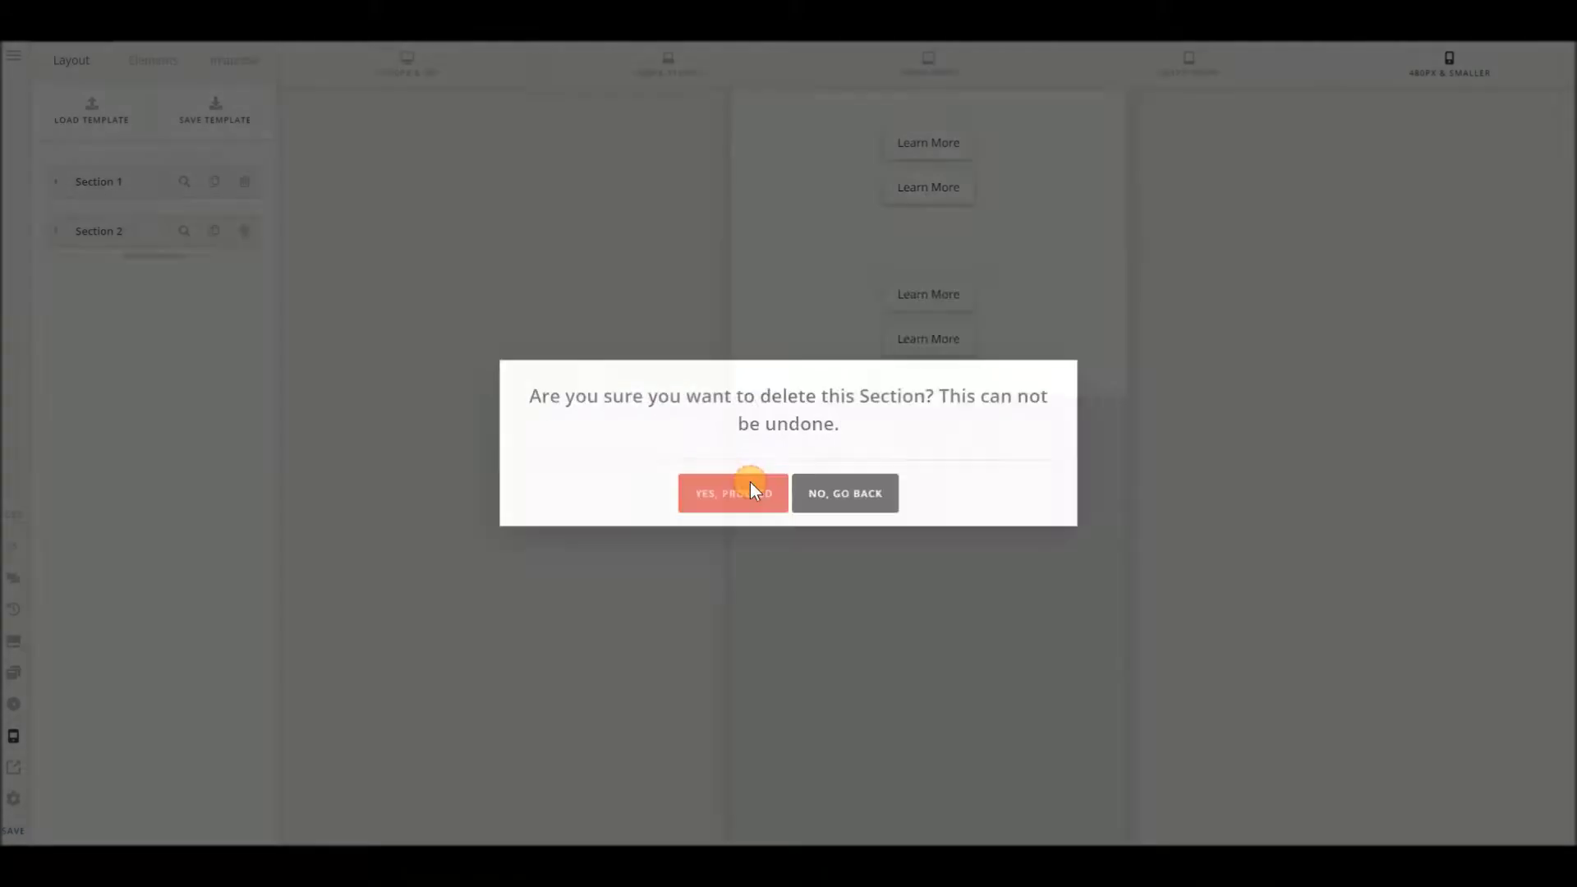
- Duplicate Row 1 of Section 2 and give the original row unlinked margins of 0 em top and 1 em bottom
left_click(56, 230)
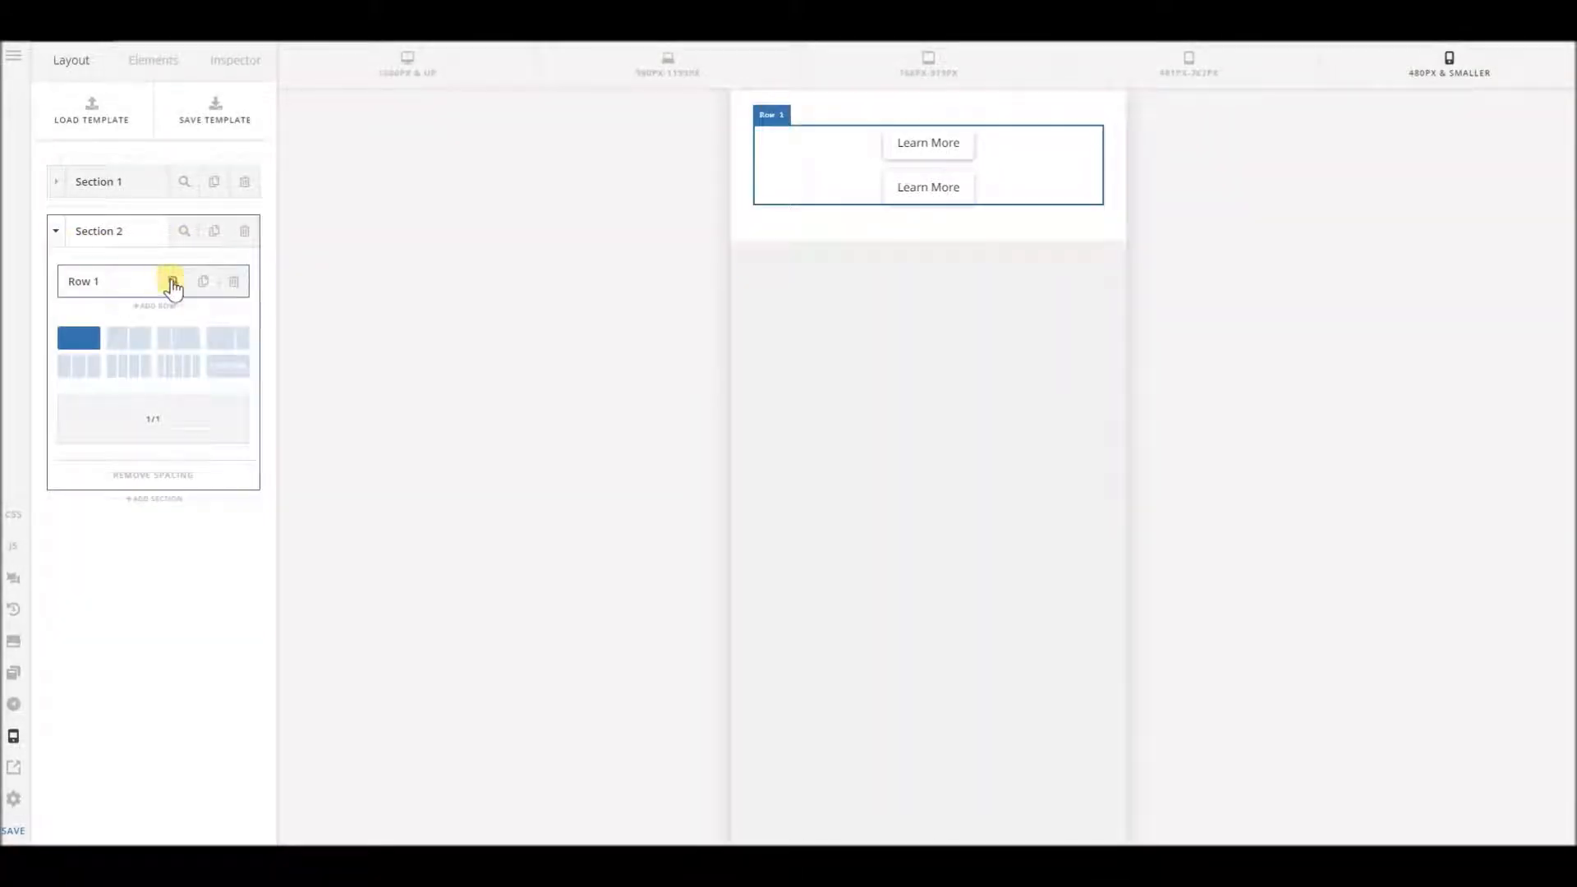
left_click(204, 282)
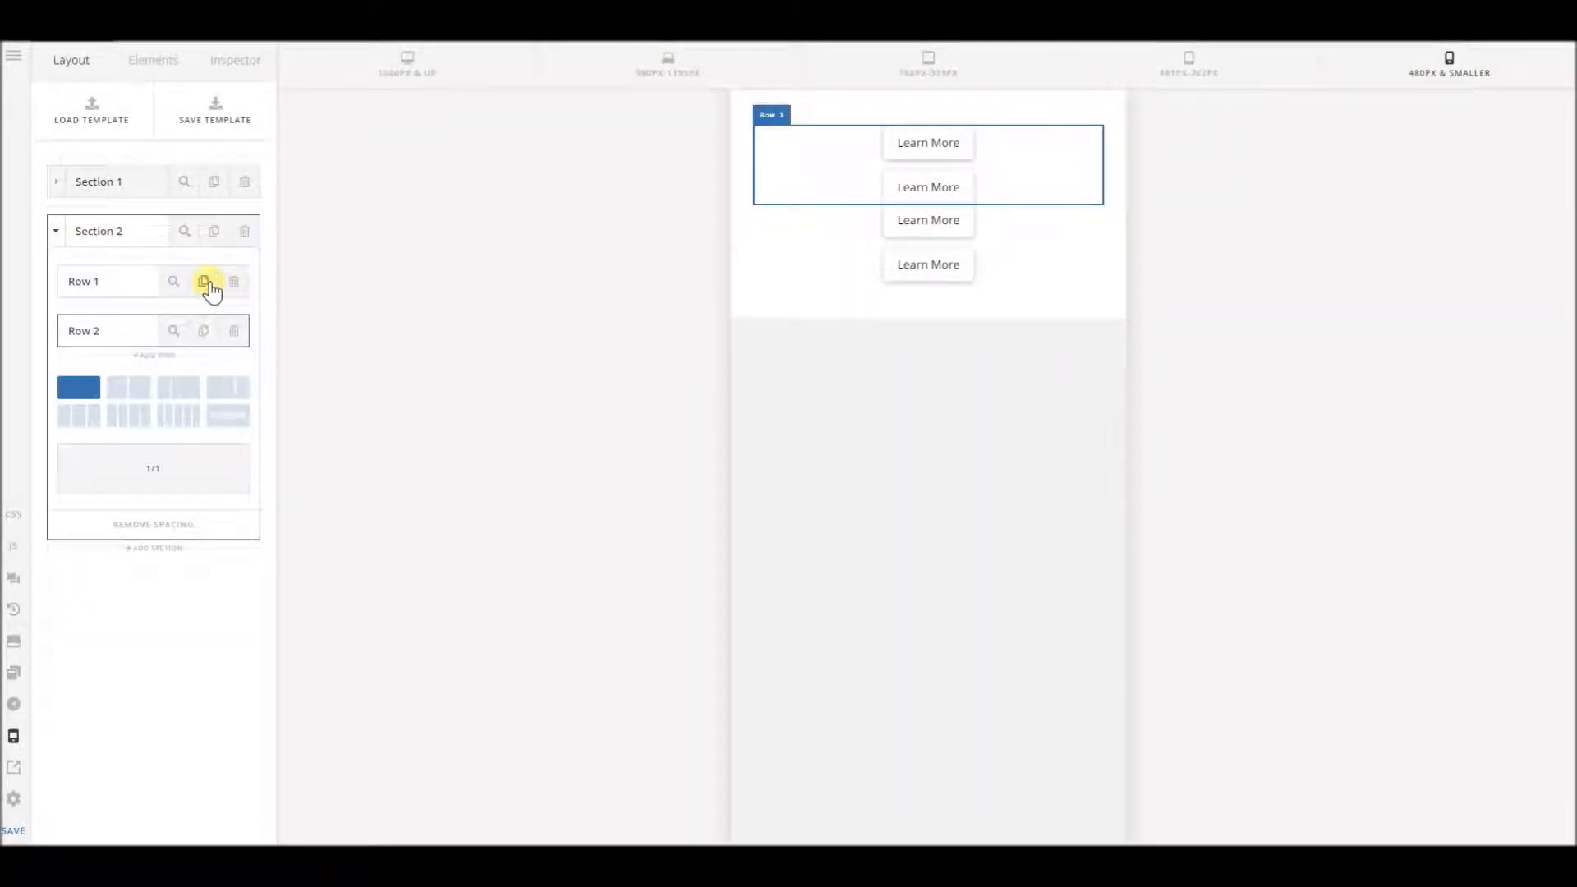
left_click(174, 282)
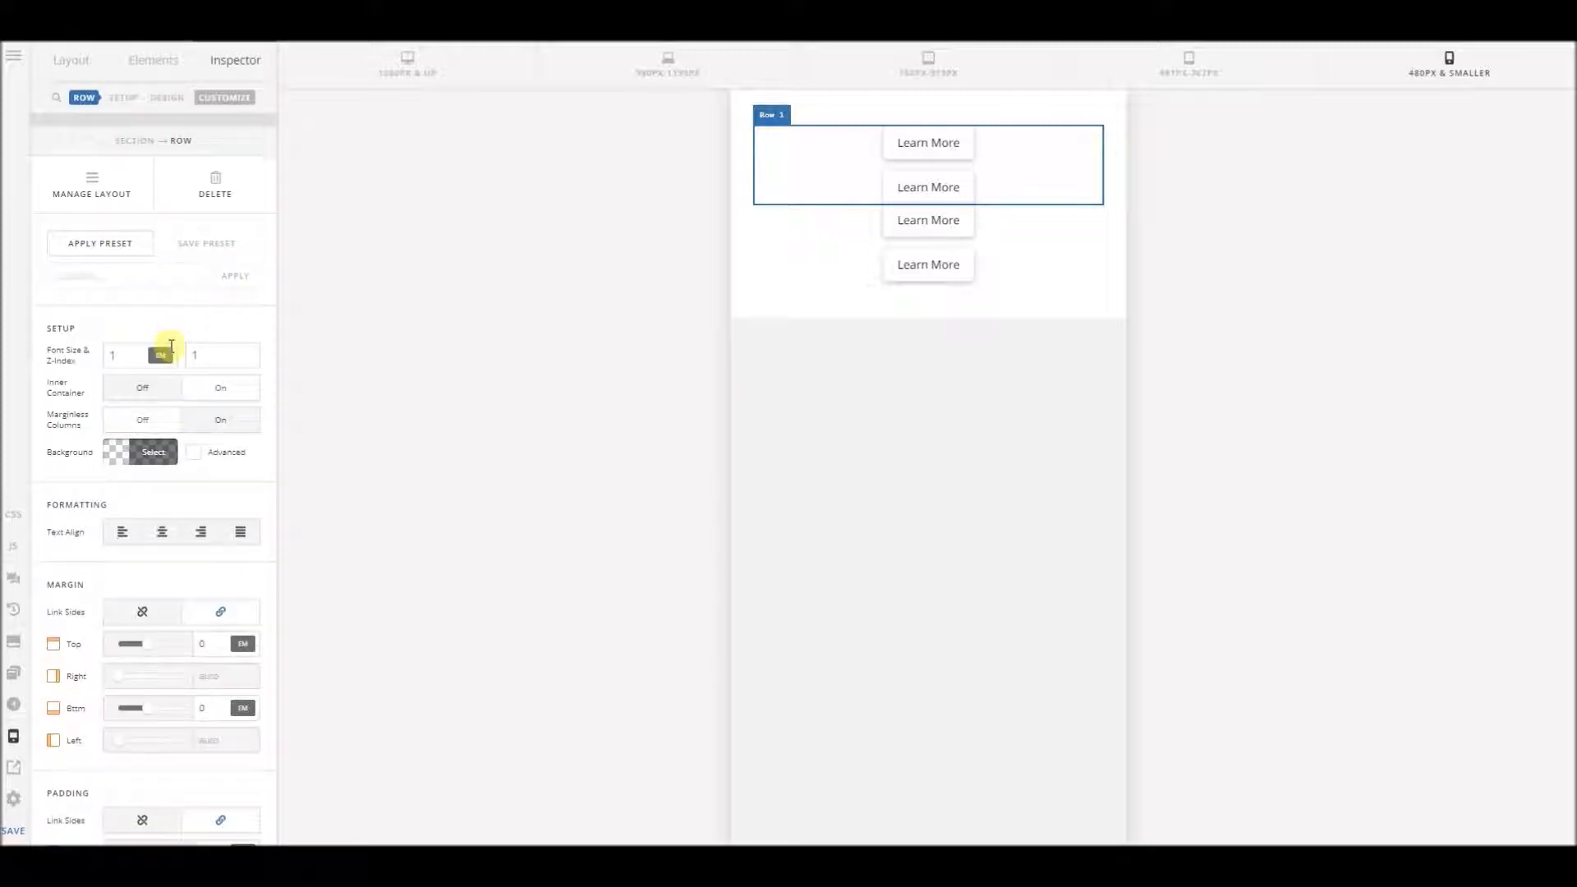
double_click(227, 712)
type("1")
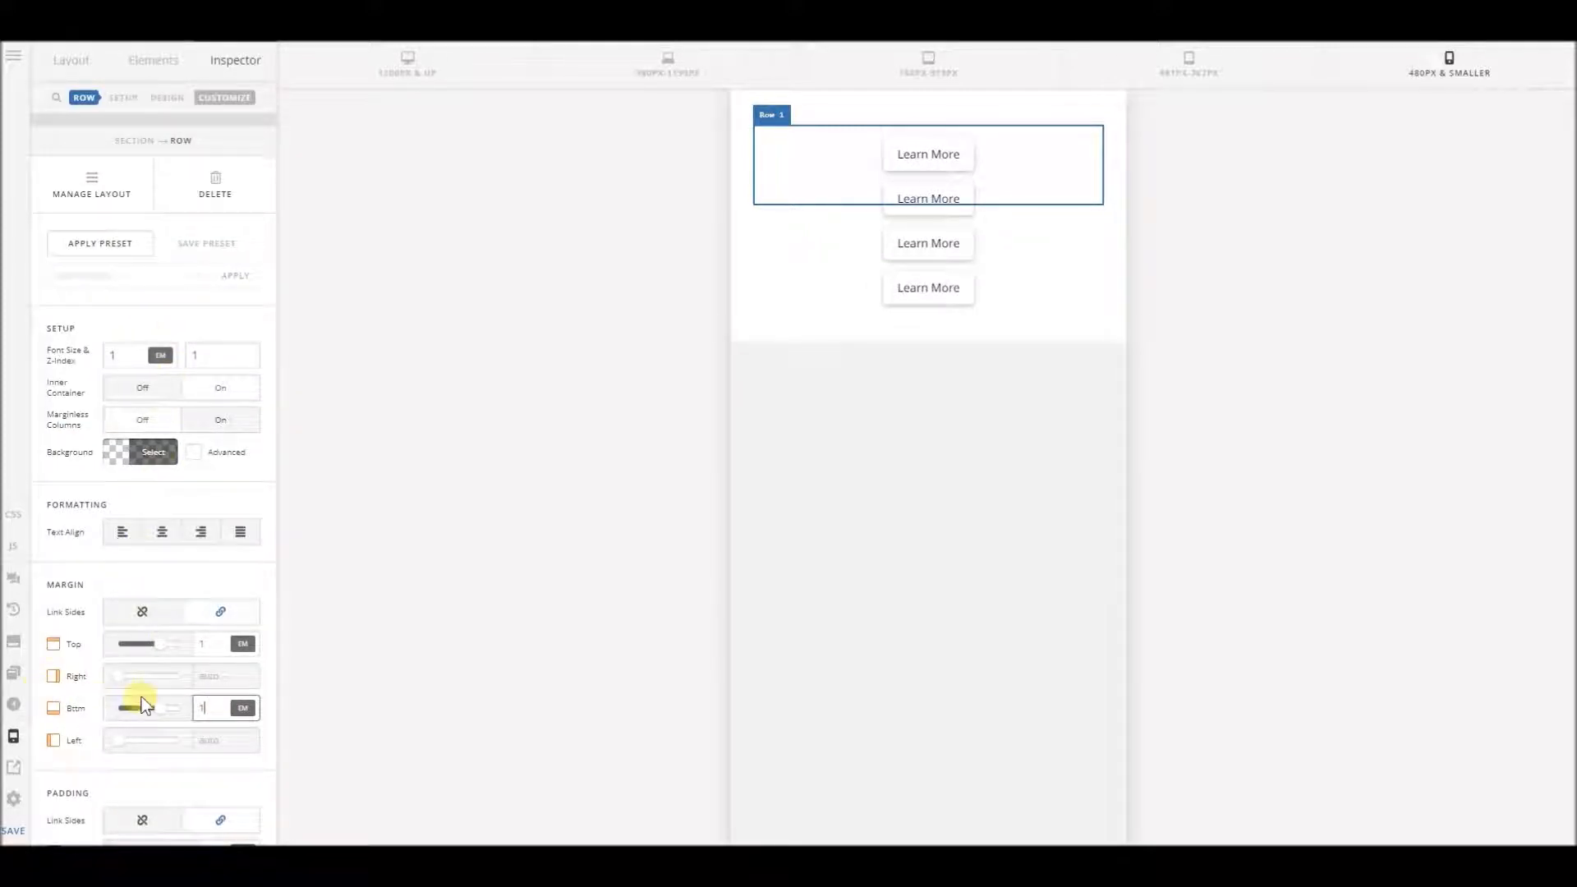
left_click(221, 615)
left_click(141, 614)
double_click(221, 646)
type("0")
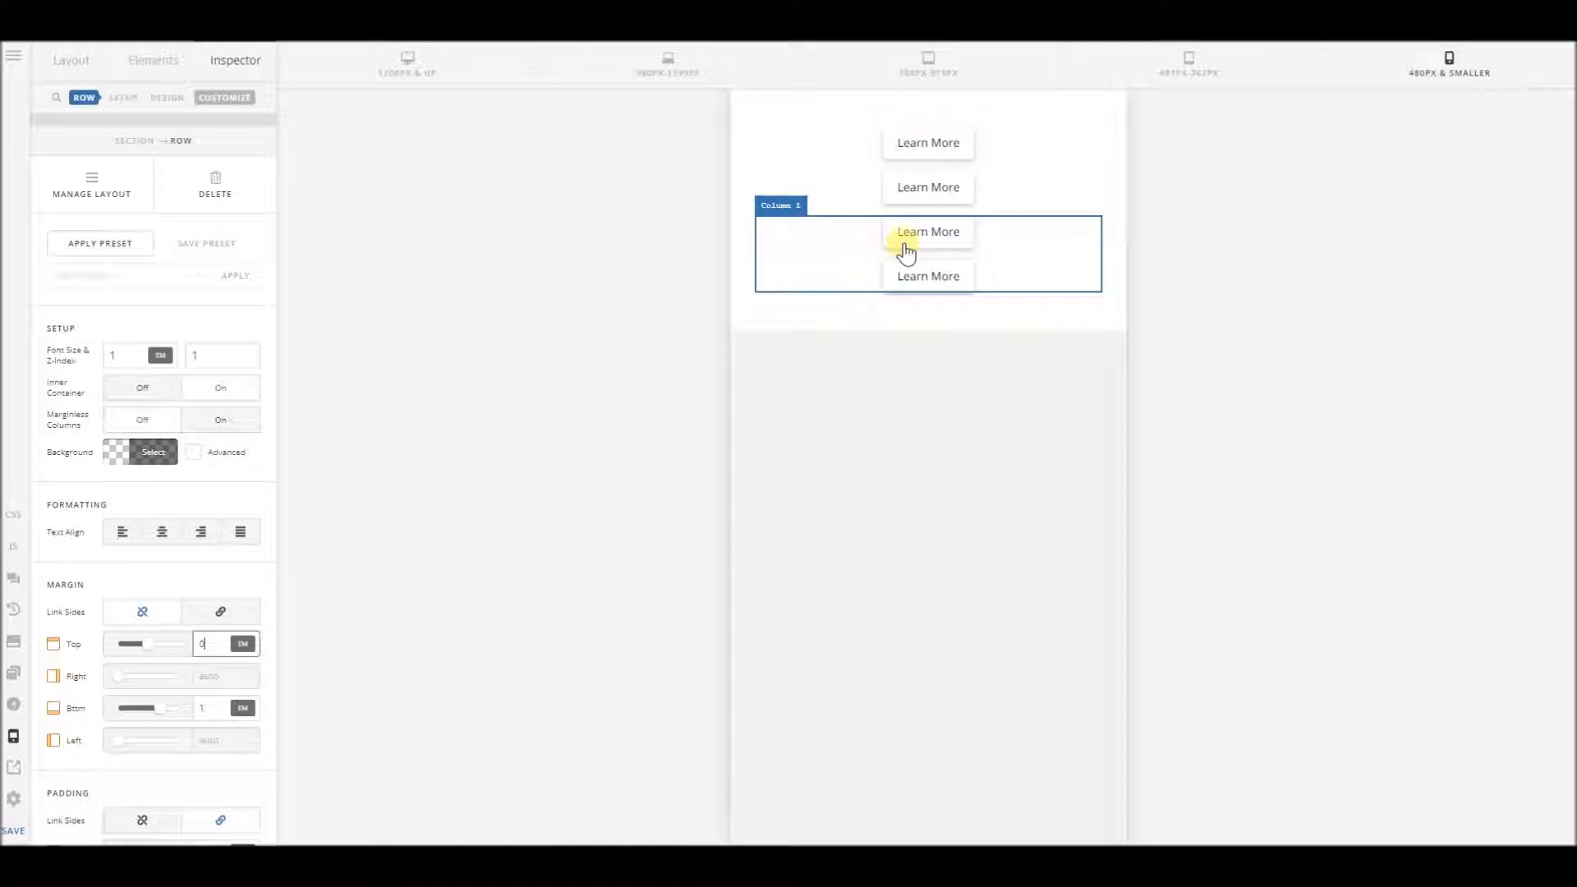
- Change the second row's first button text to "Learn More Lorem Ipsum" and set its line height to 1.2
left_click(945, 231)
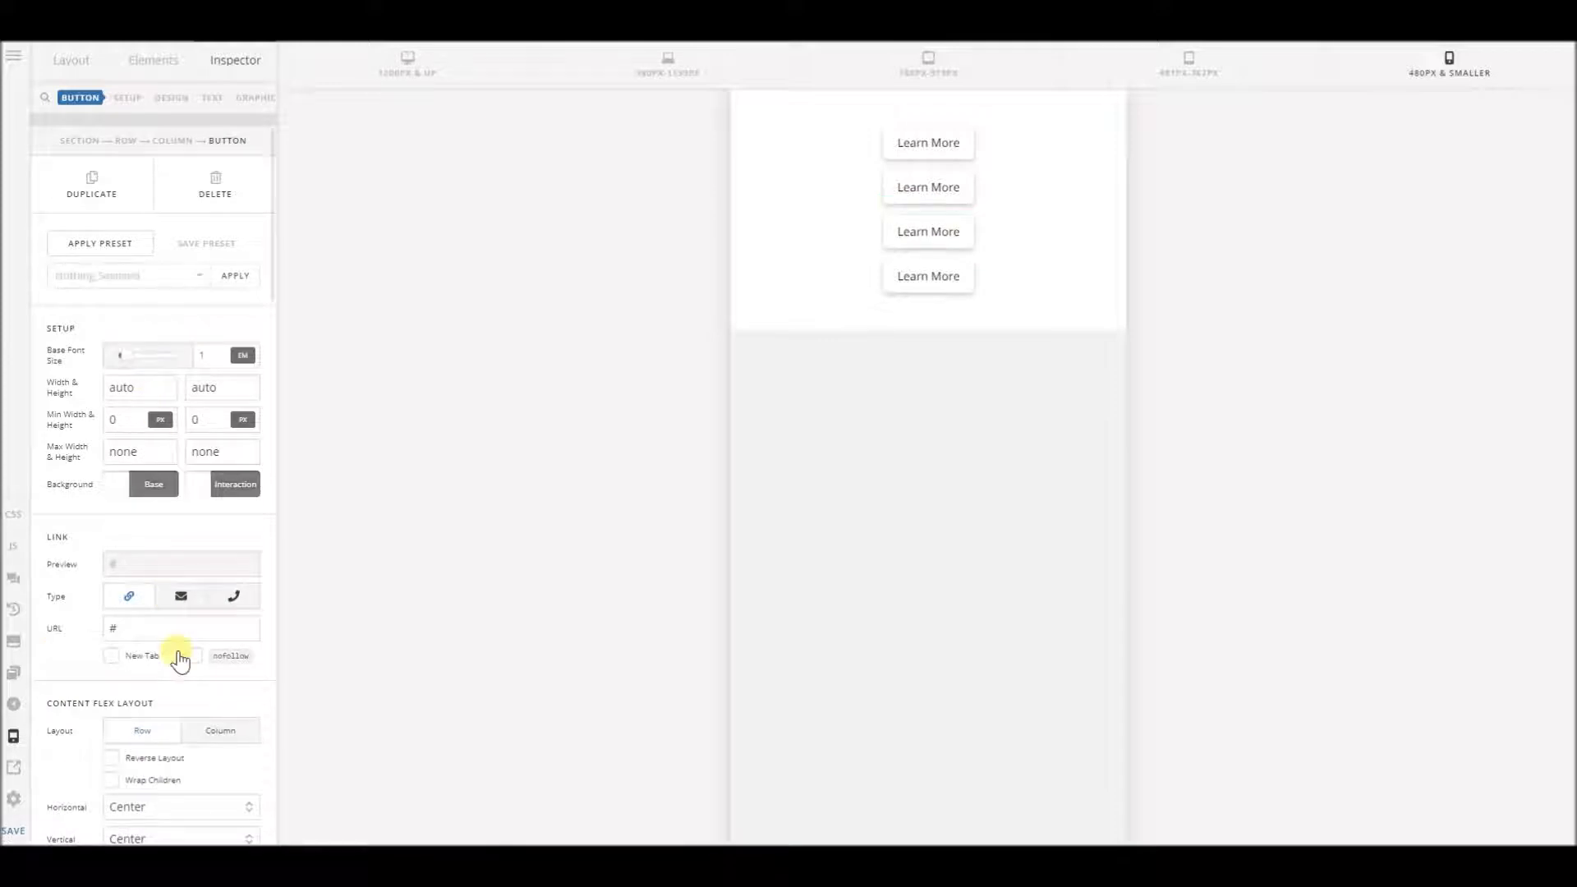
scroll(176, 652, "down", 3)
scroll(176, 653, "down", 3)
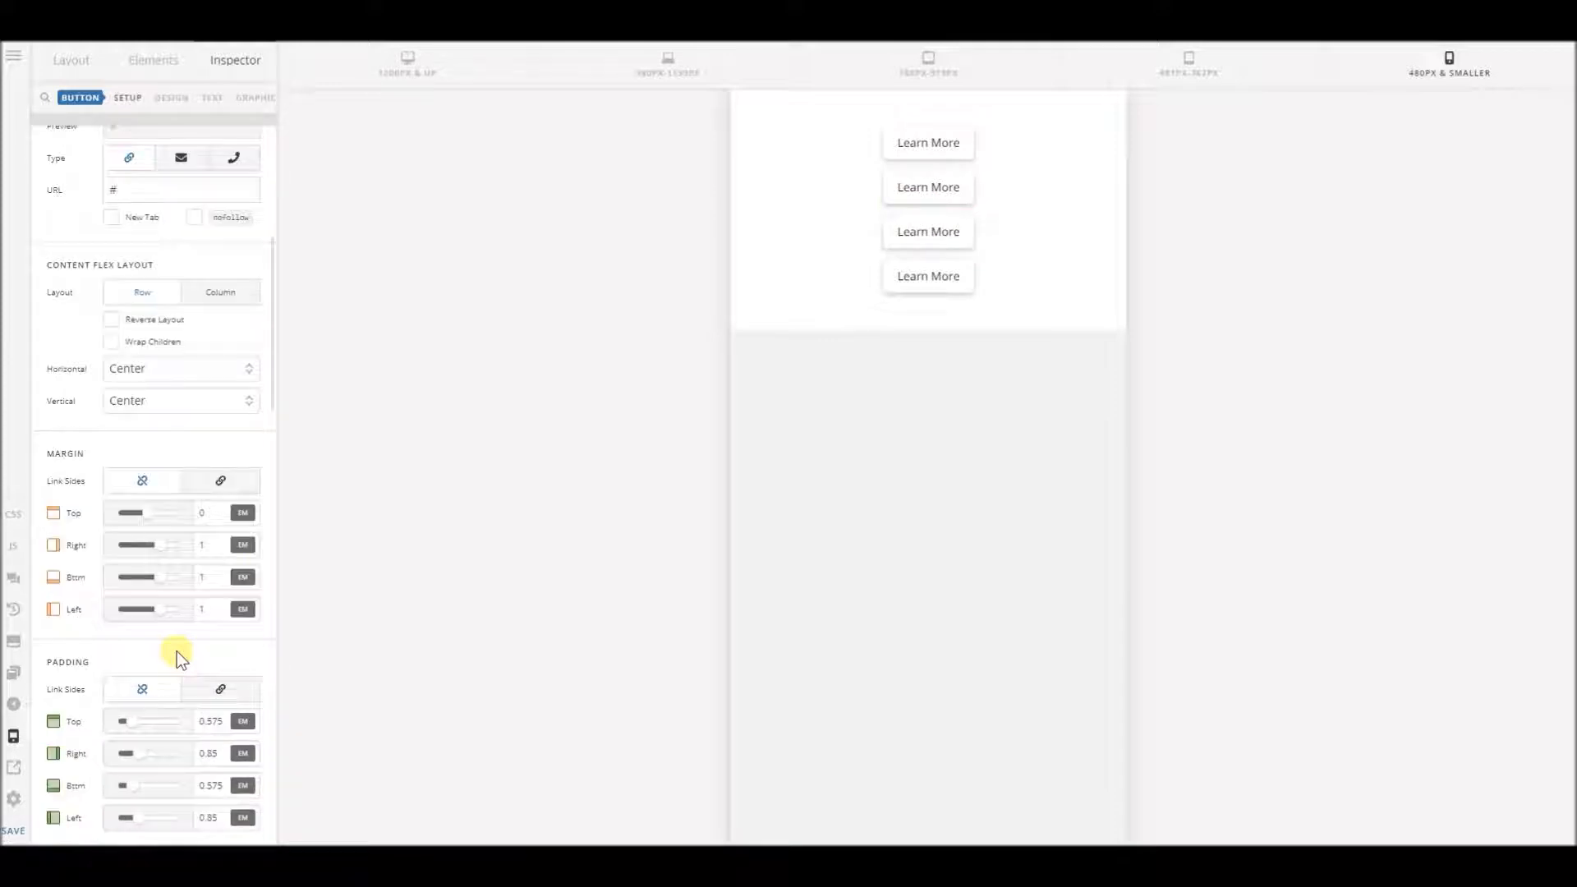
scroll(131, 518, "up", 5)
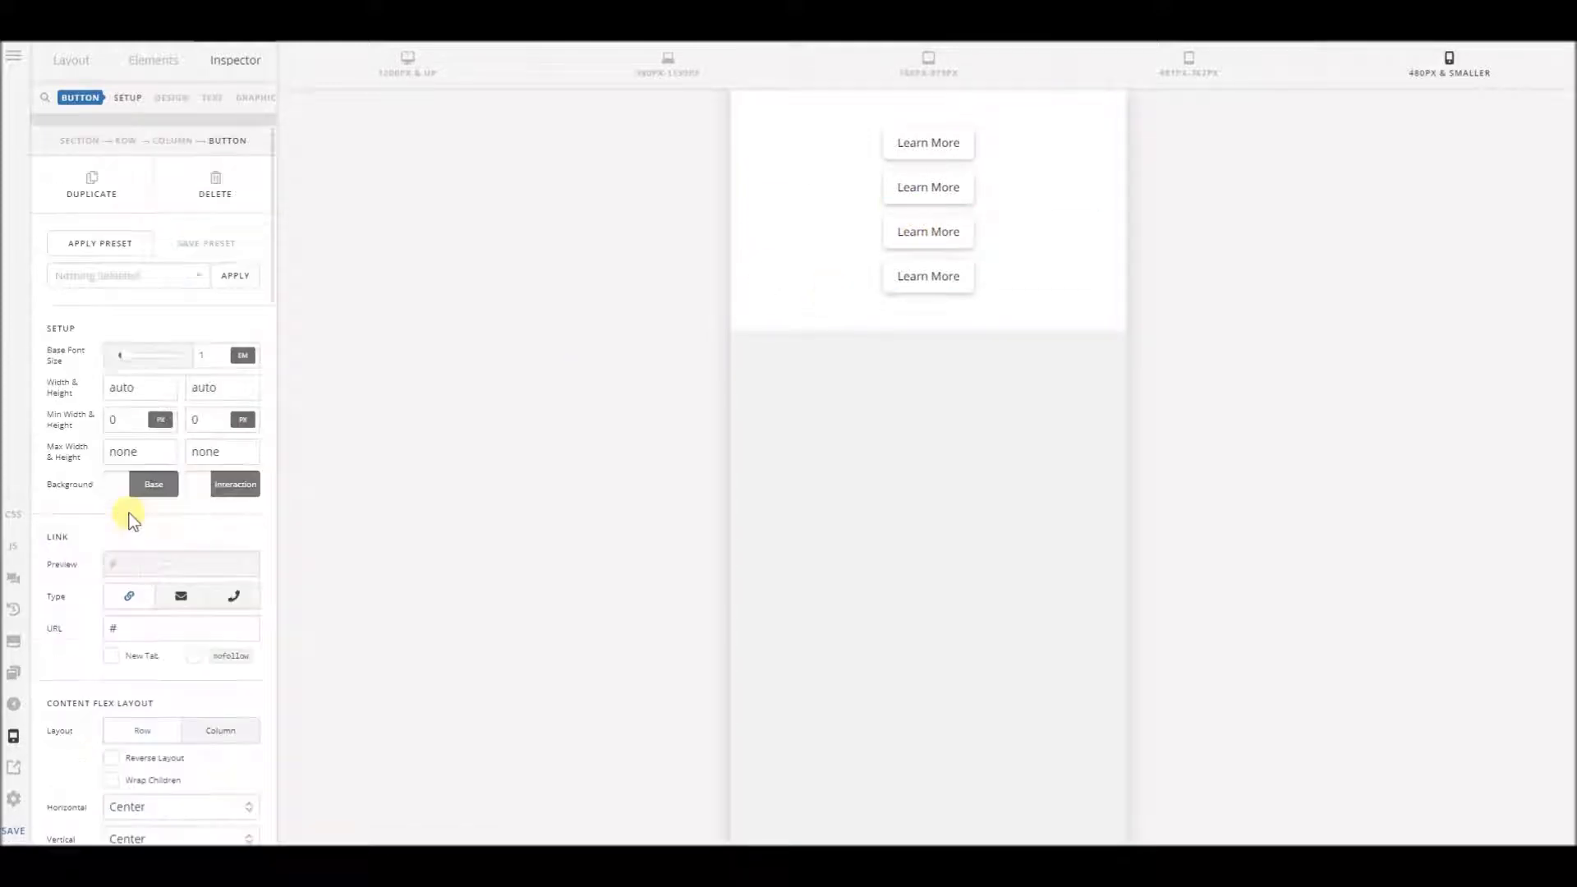
scroll(131, 517, "down", 8)
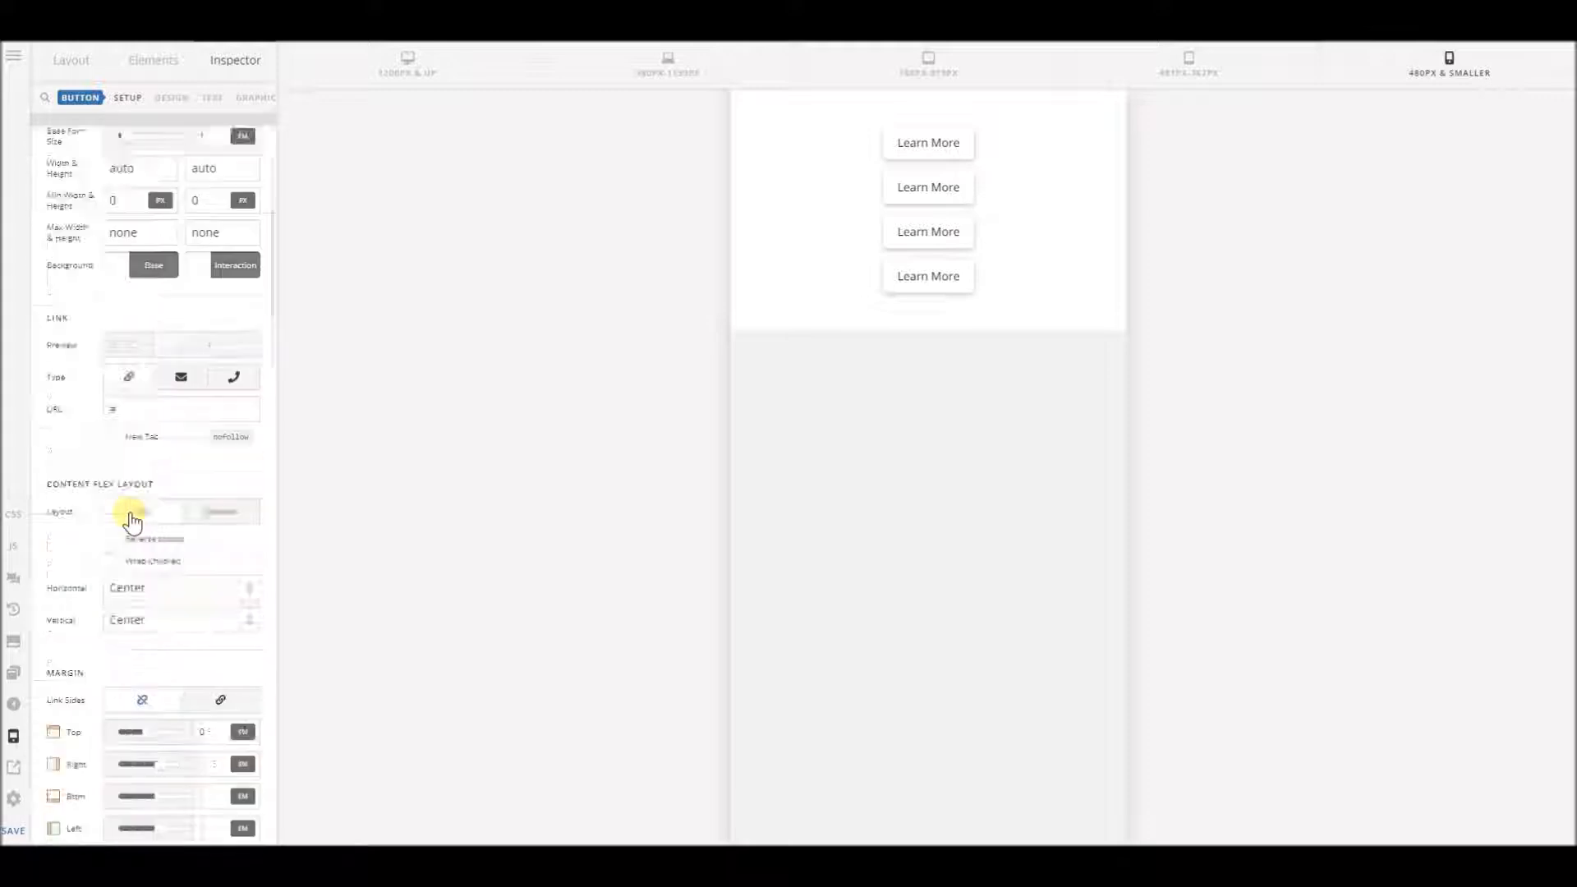
scroll(131, 518, "up", 5)
left_click(212, 99)
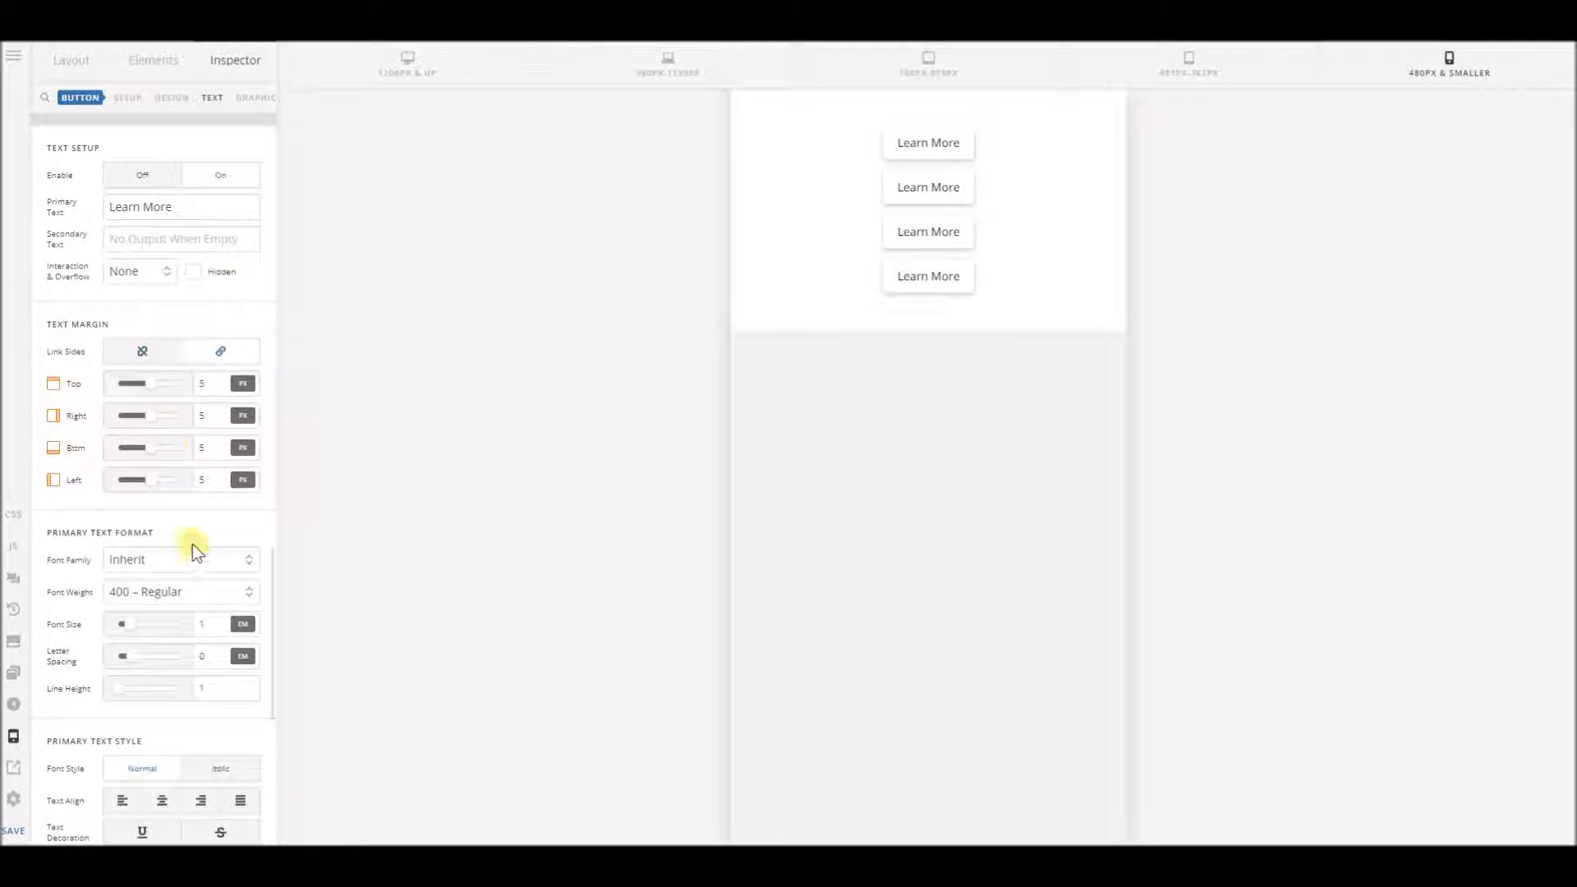
left_click(204, 208)
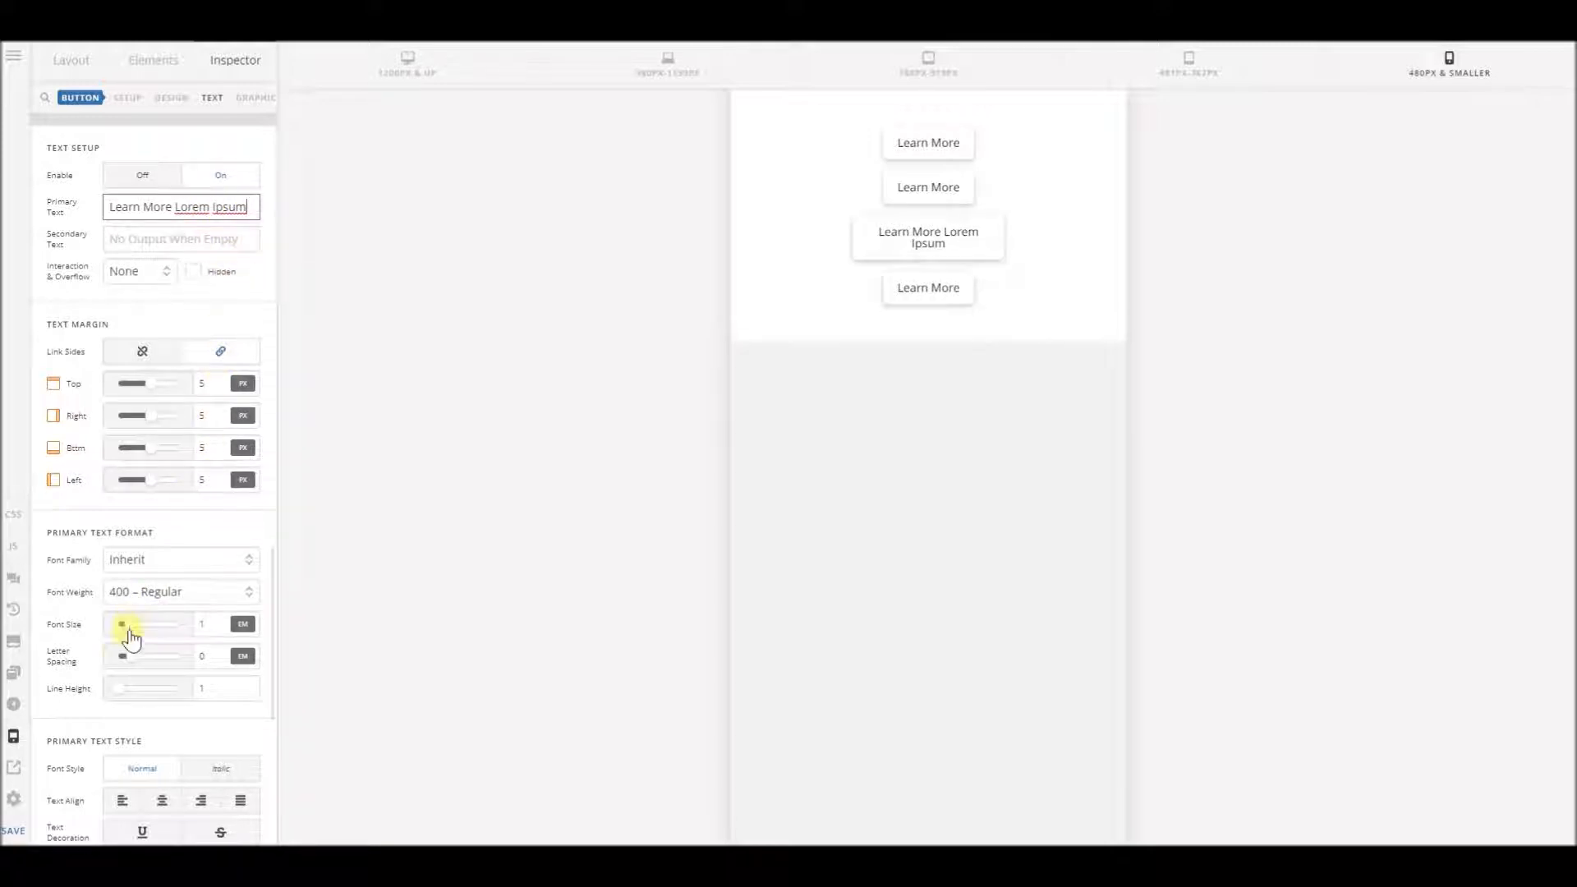
left_click(212, 689)
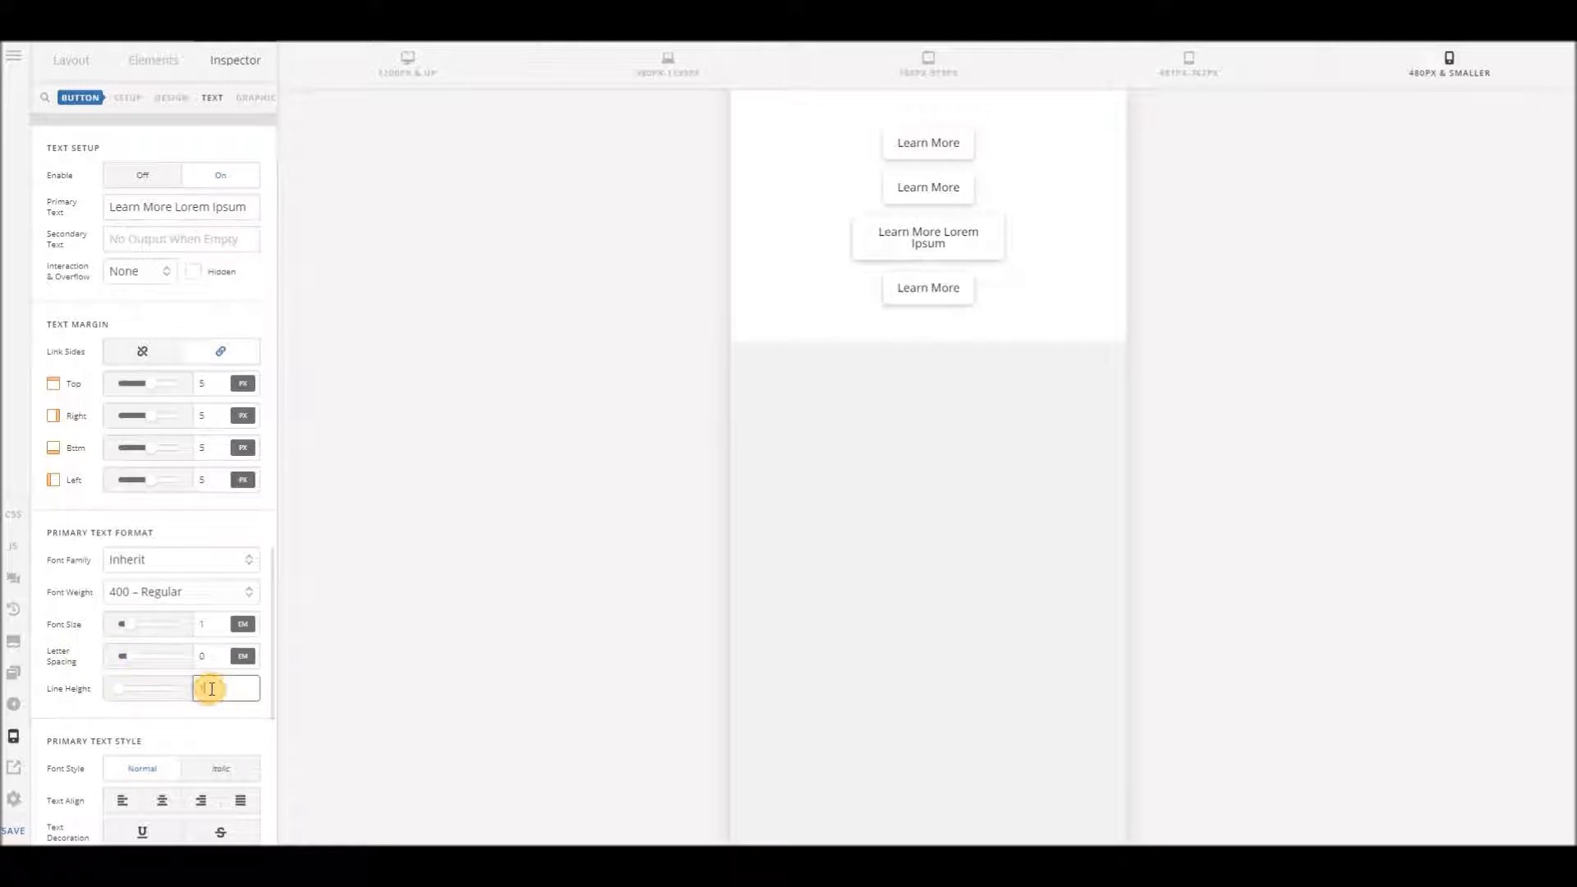
type(".2")
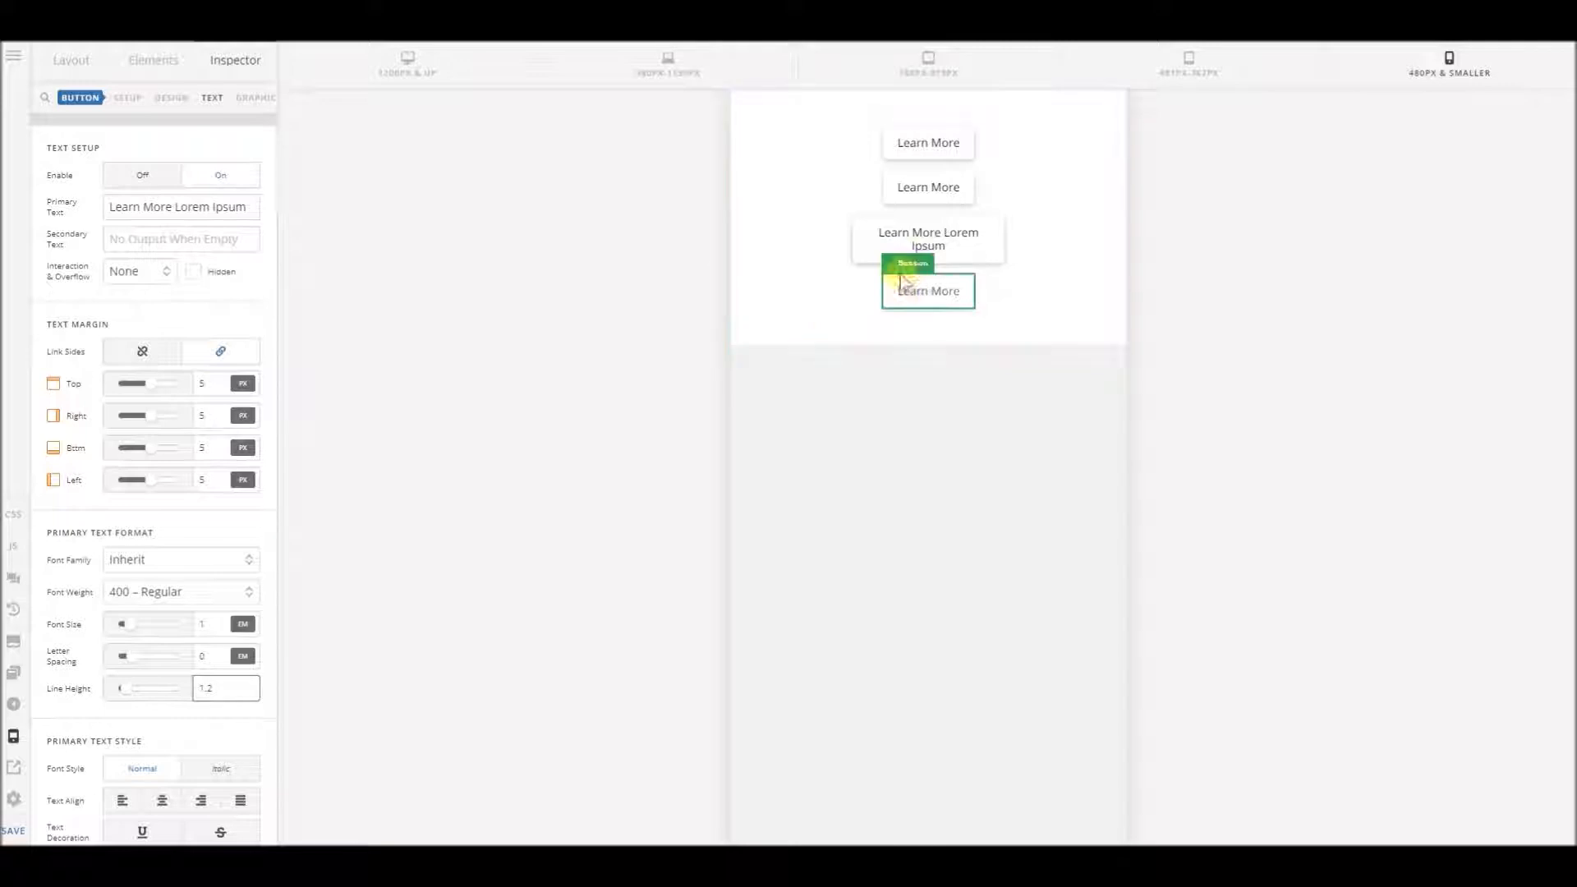
- In the 481px-767px preview, set the second row's column padding to 18% on the right and left
left_click(1003, 80)
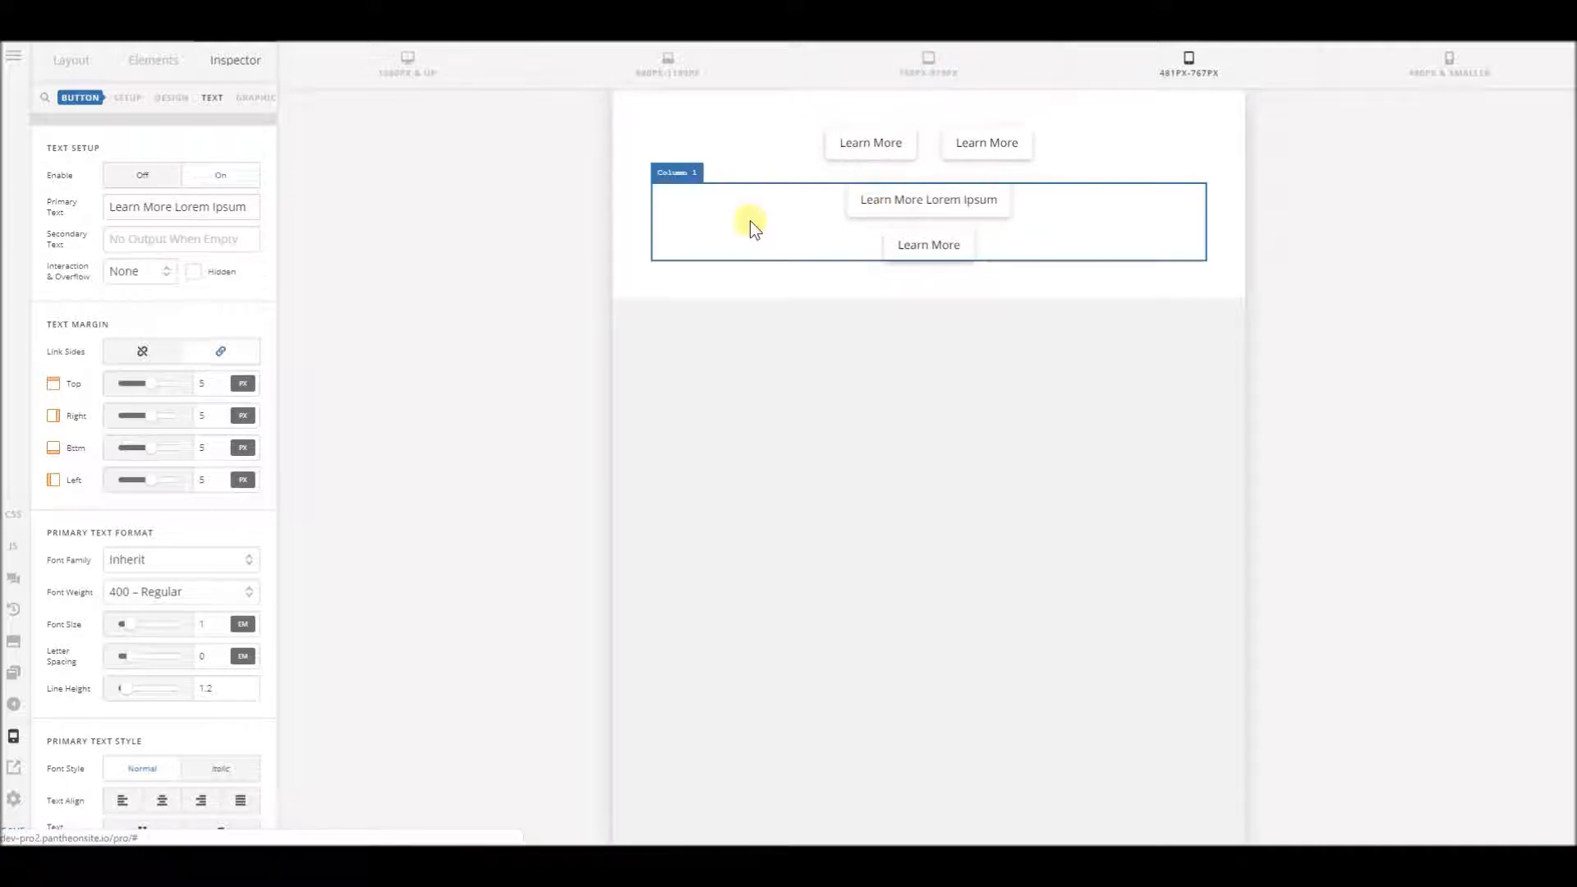
left_click(751, 220)
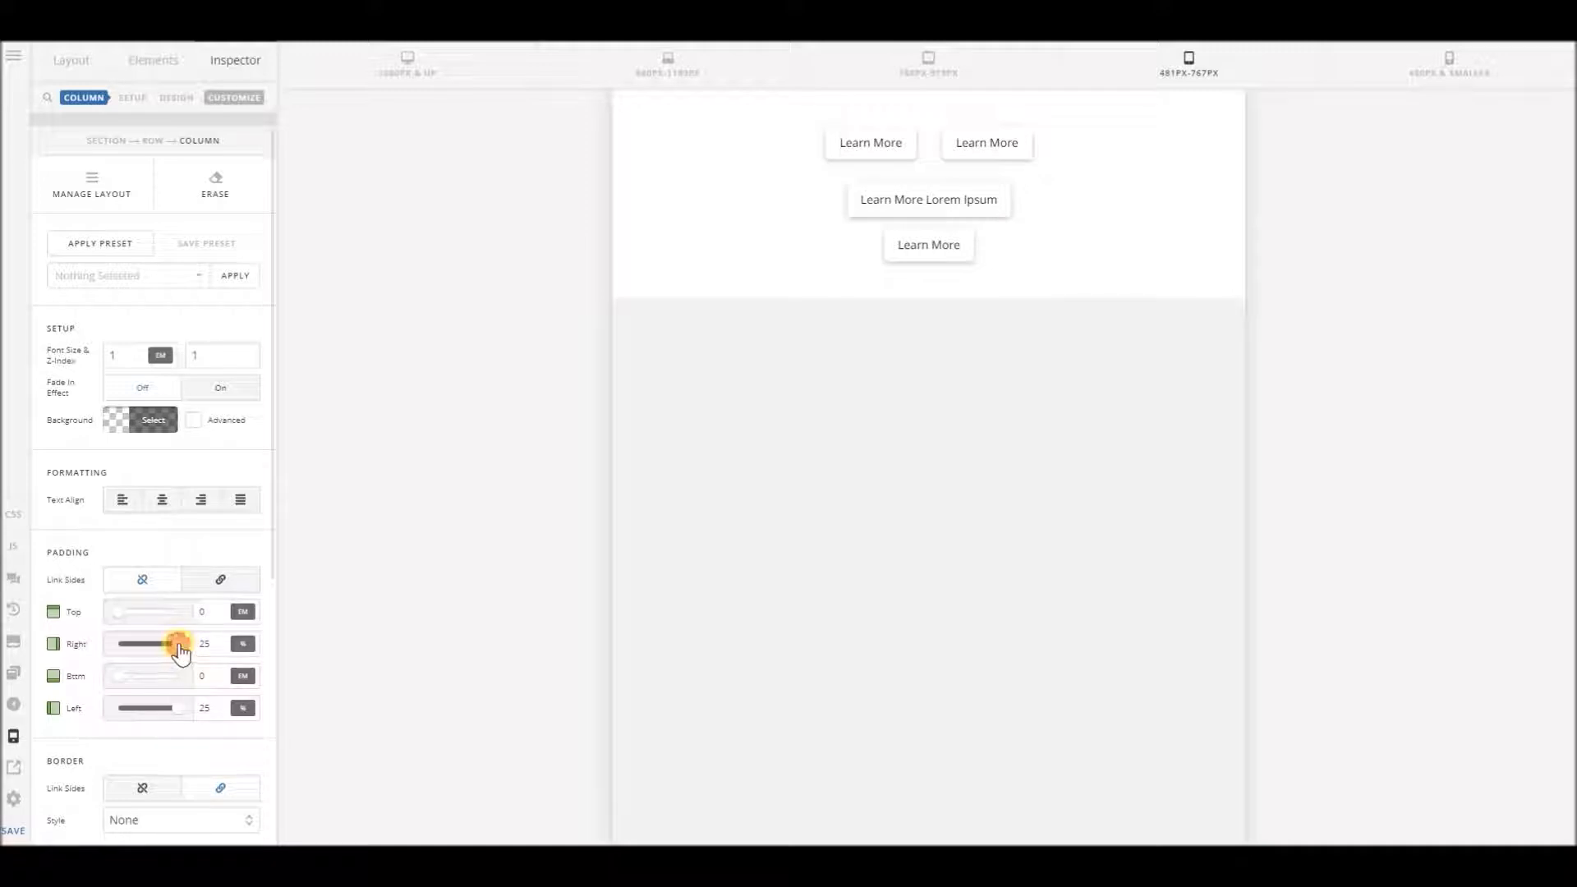
left_click_drag(180, 653, 161, 653)
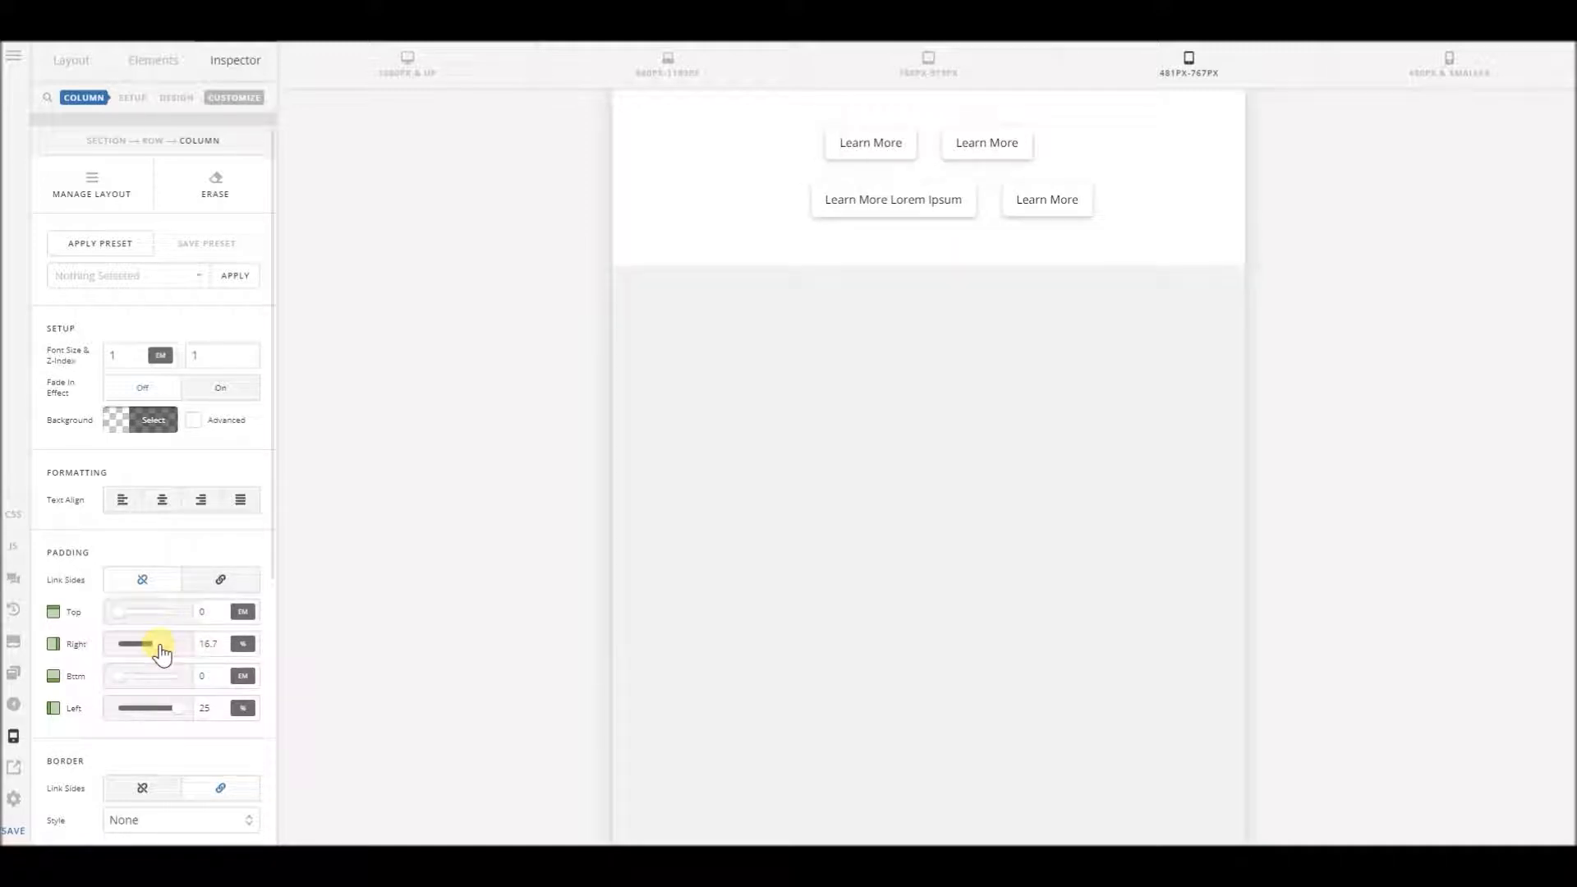
double_click(210, 643)
type("18")
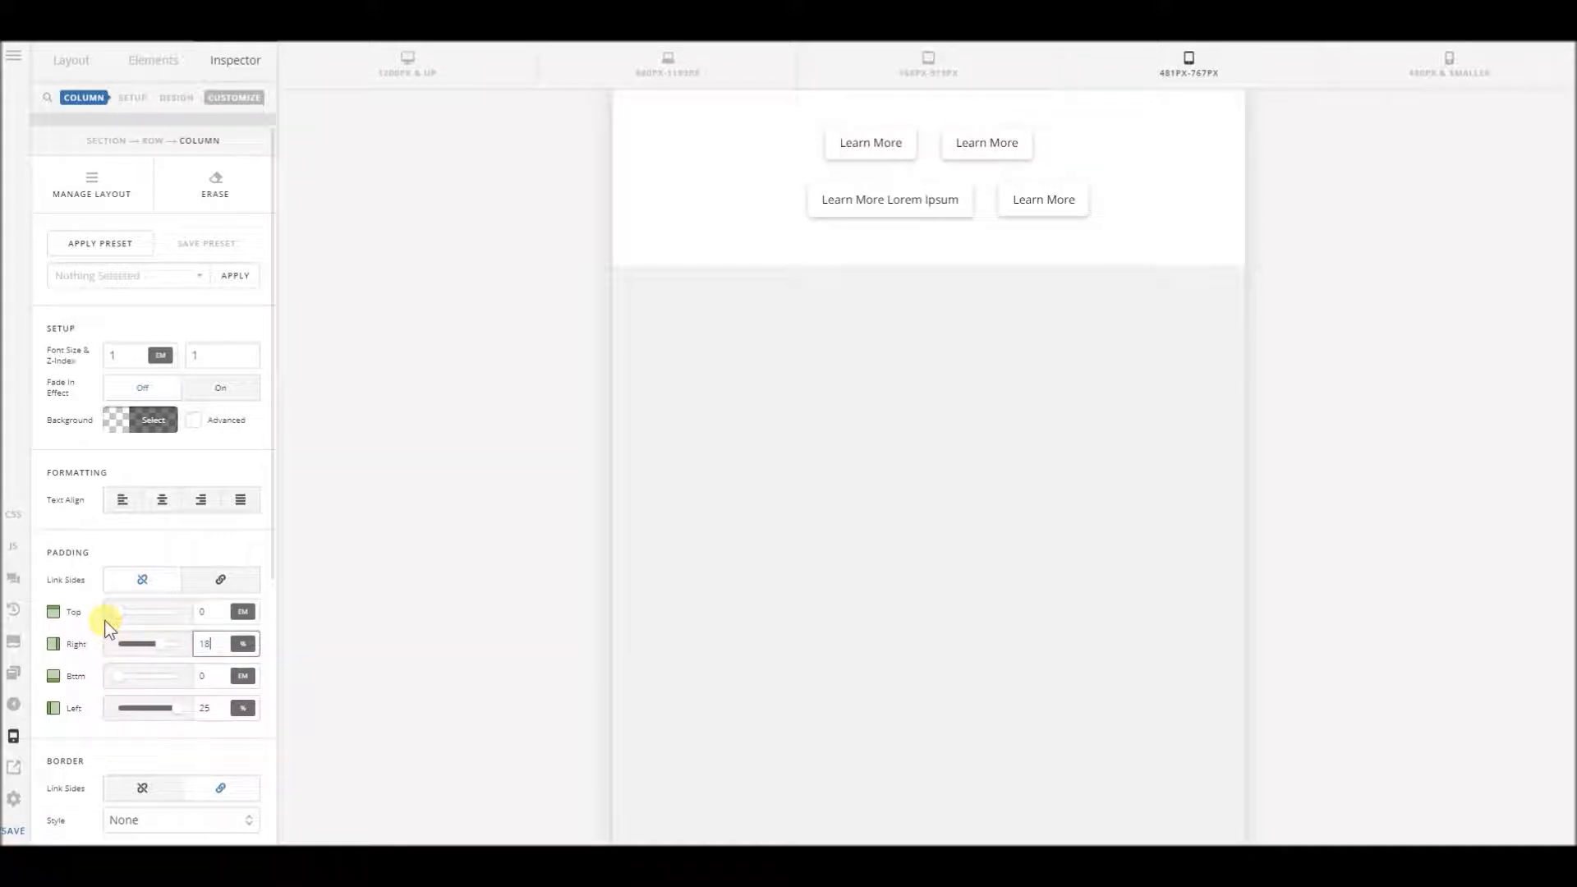
double_click(215, 708)
type("18")
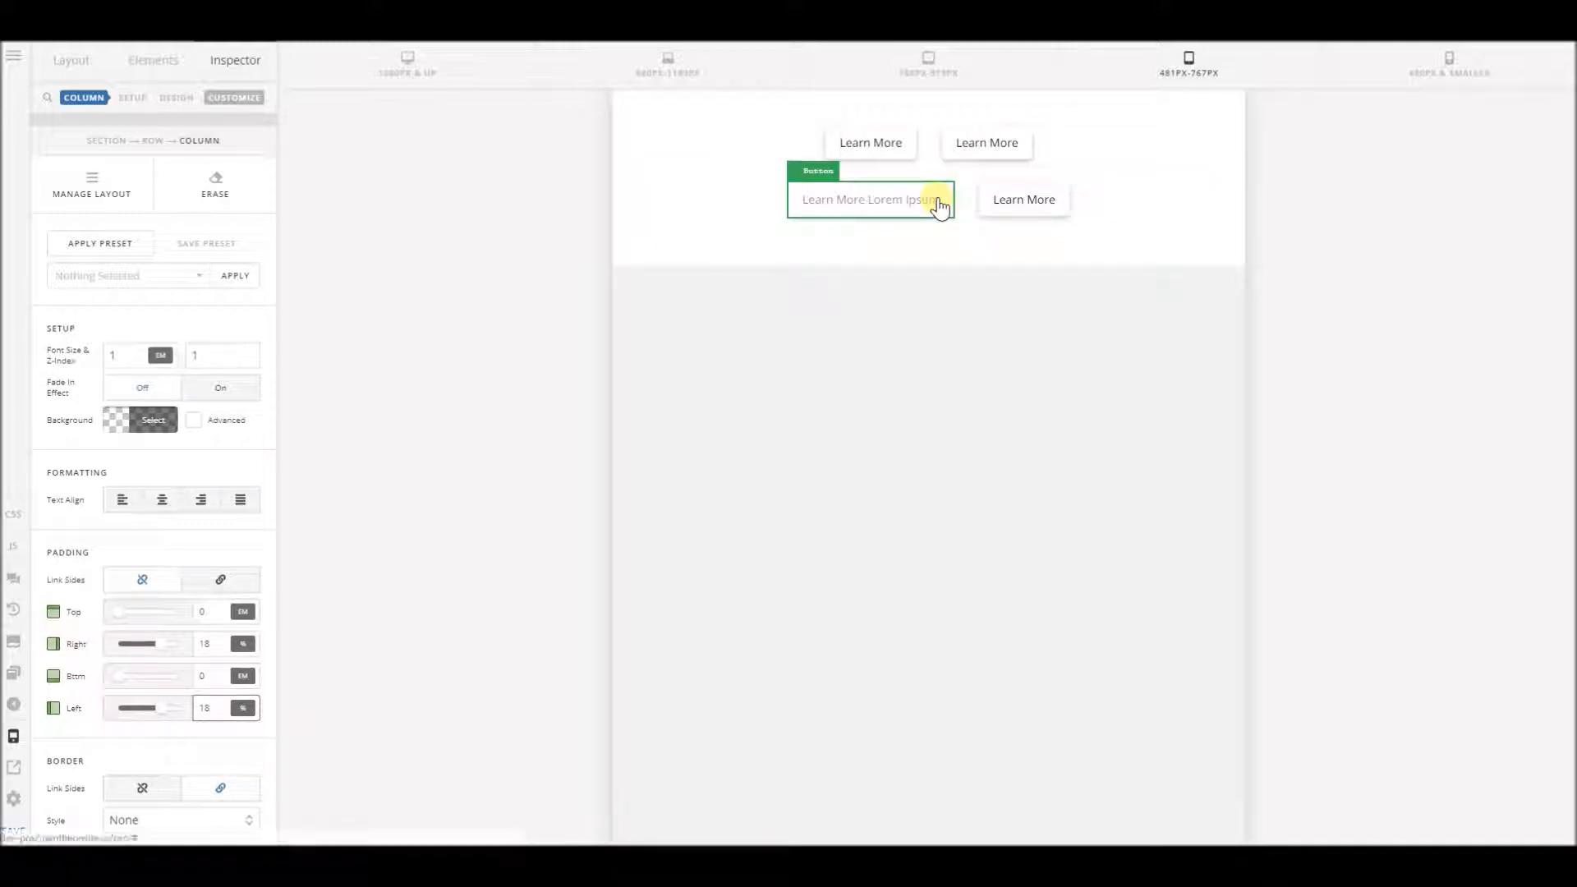
- Try widths of 150 px and 250 px on the second row's "Learn More" button, settling on 220 px
left_click(1043, 197)
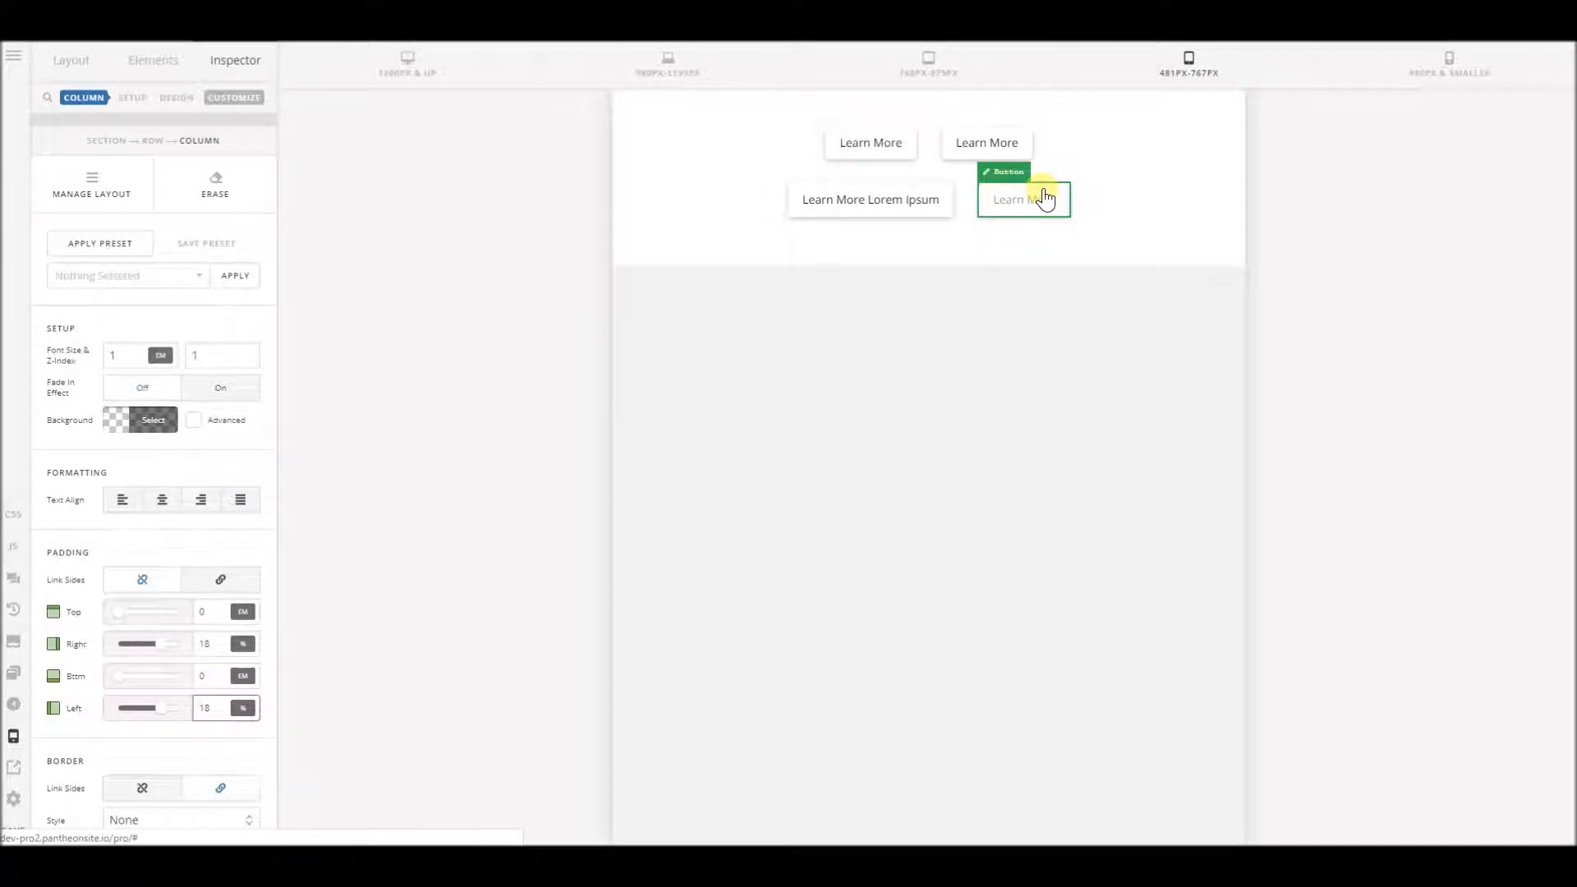
left_click(894, 206)
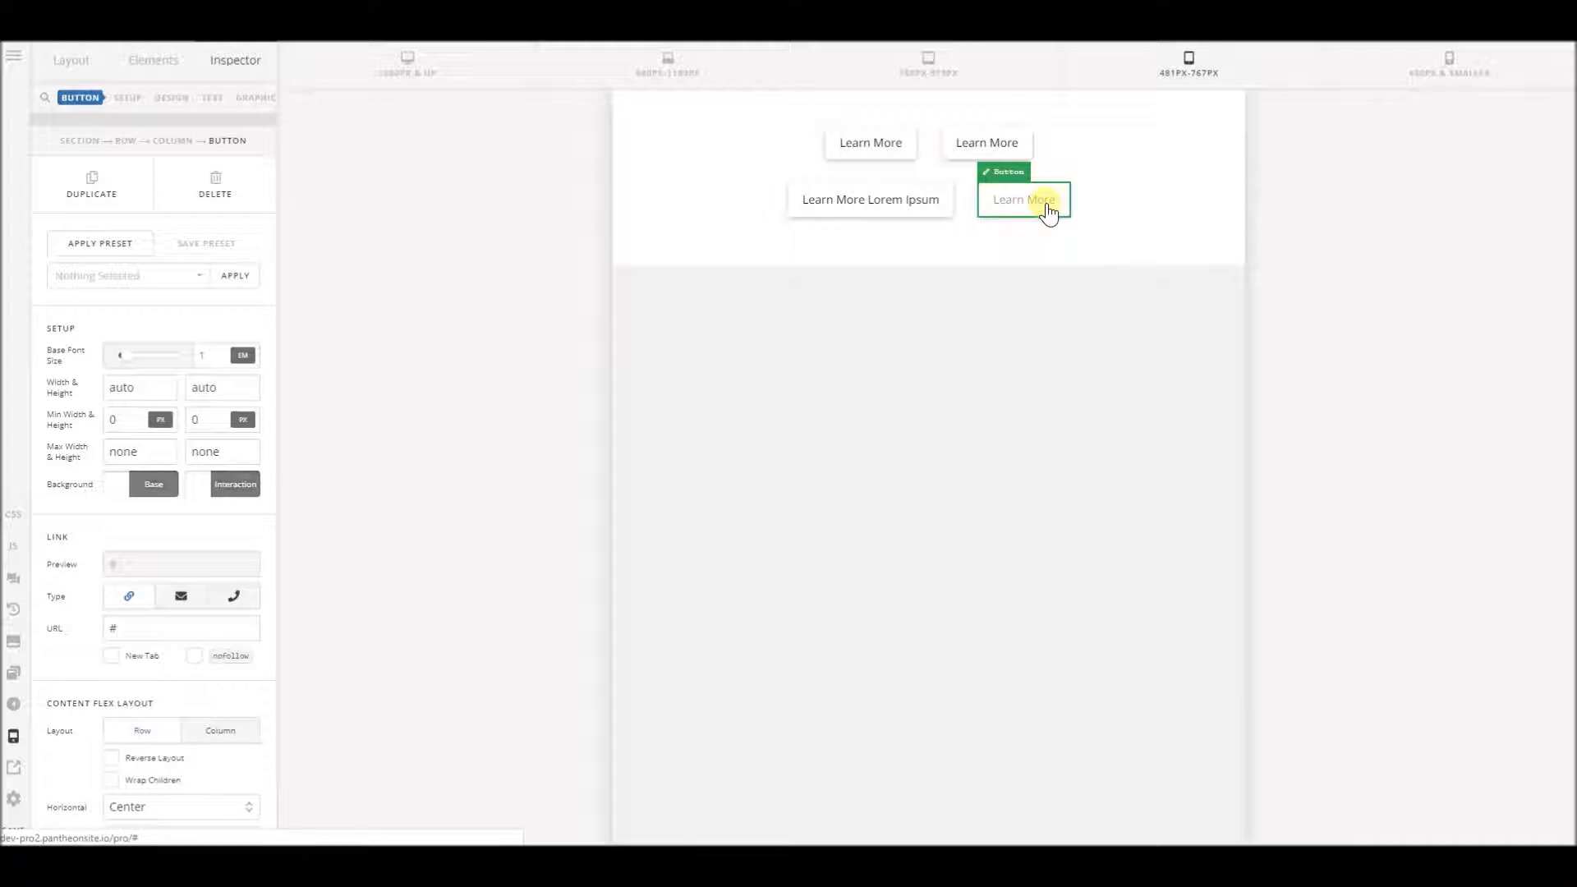
left_click(146, 391)
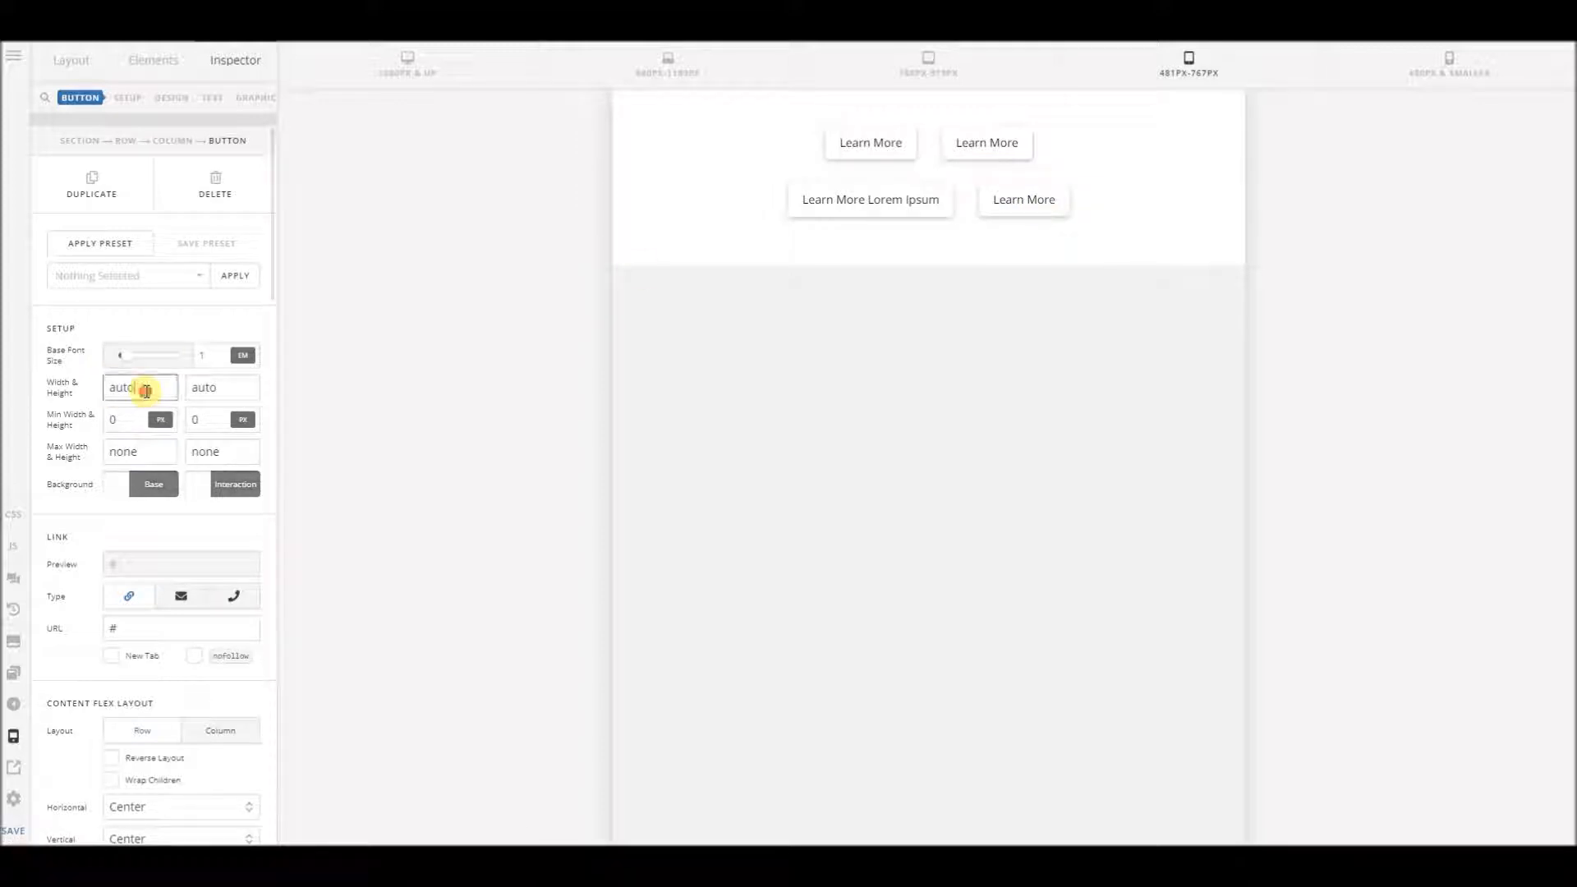
left_click_drag(148, 390, 53, 369)
type("150")
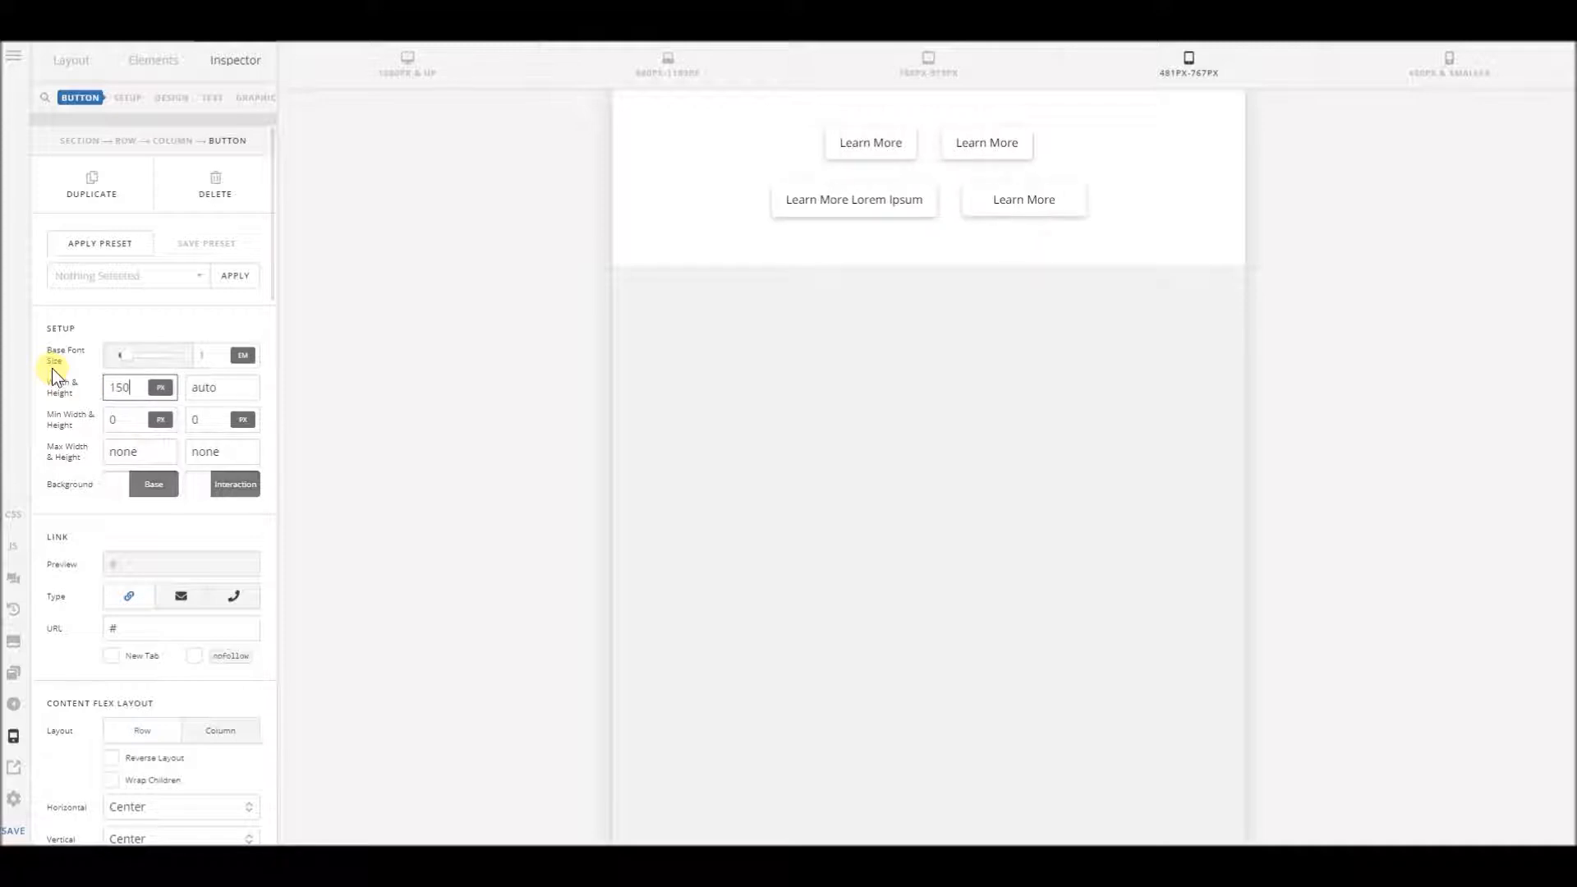
left_click(116, 386)
key("BackSpace")
type("2")
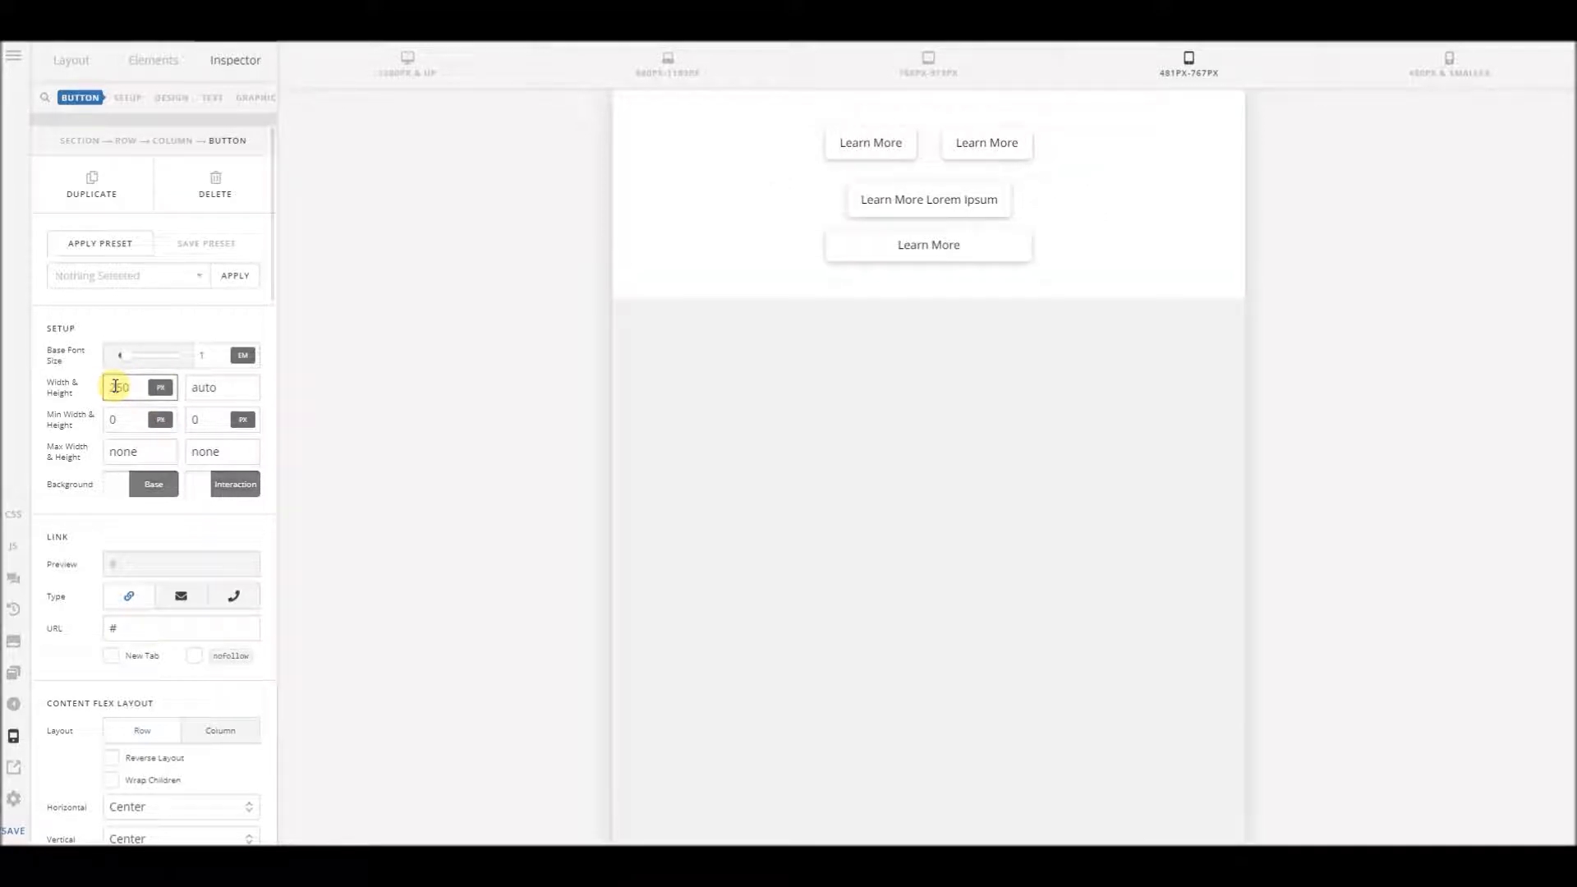
key("Delete")
key("Delete")
type("2")
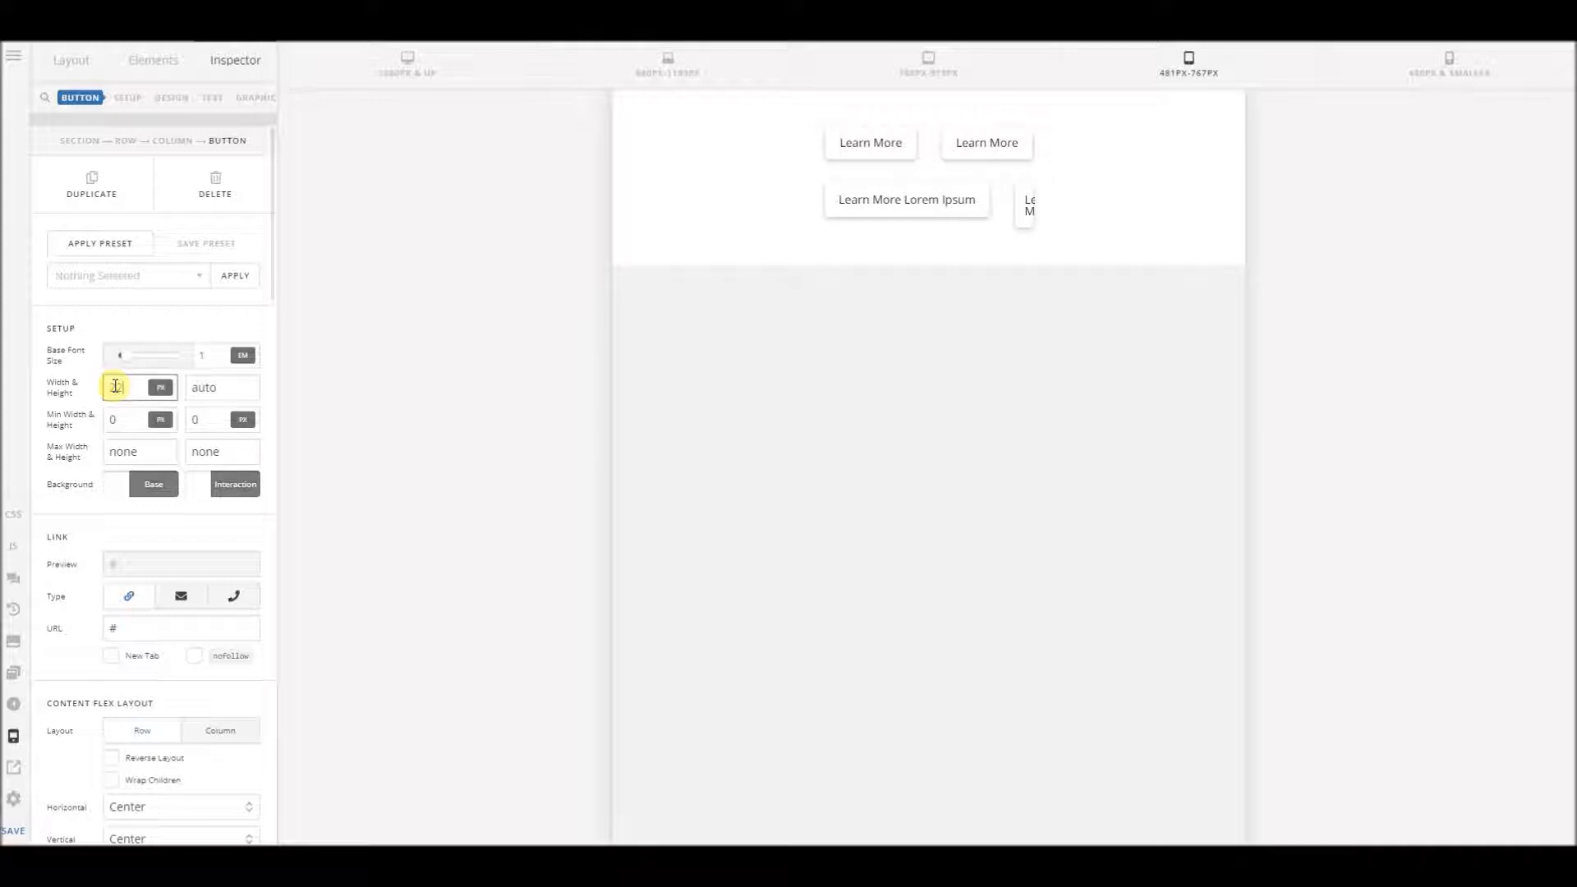
type("0")
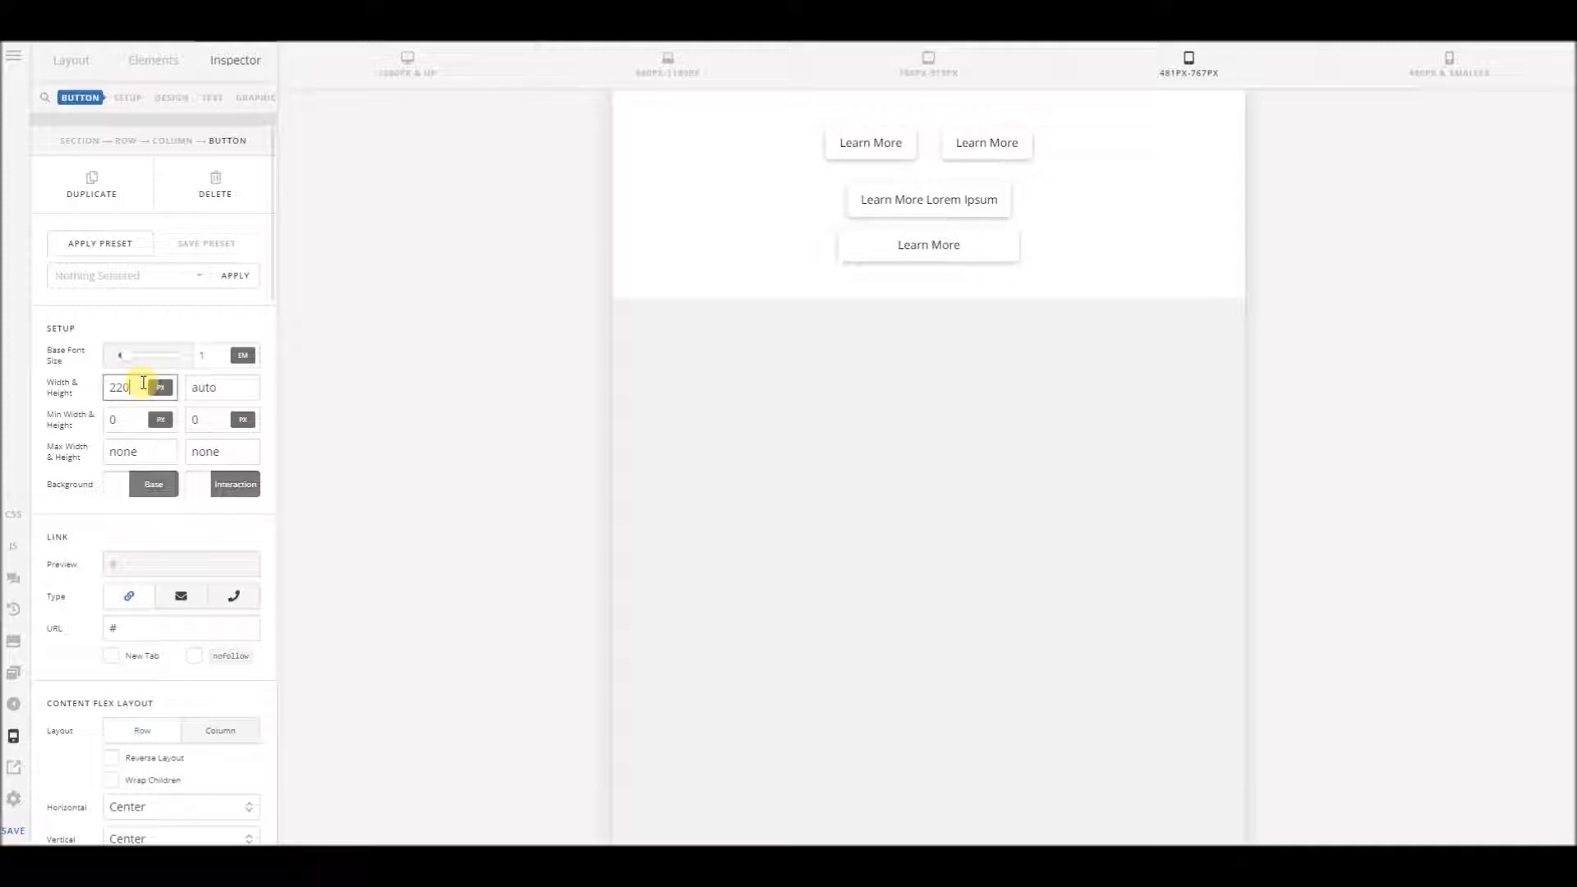
- Set the width of the "Learn More Lorem Ipsum" button to 220 px
left_click(859, 204)
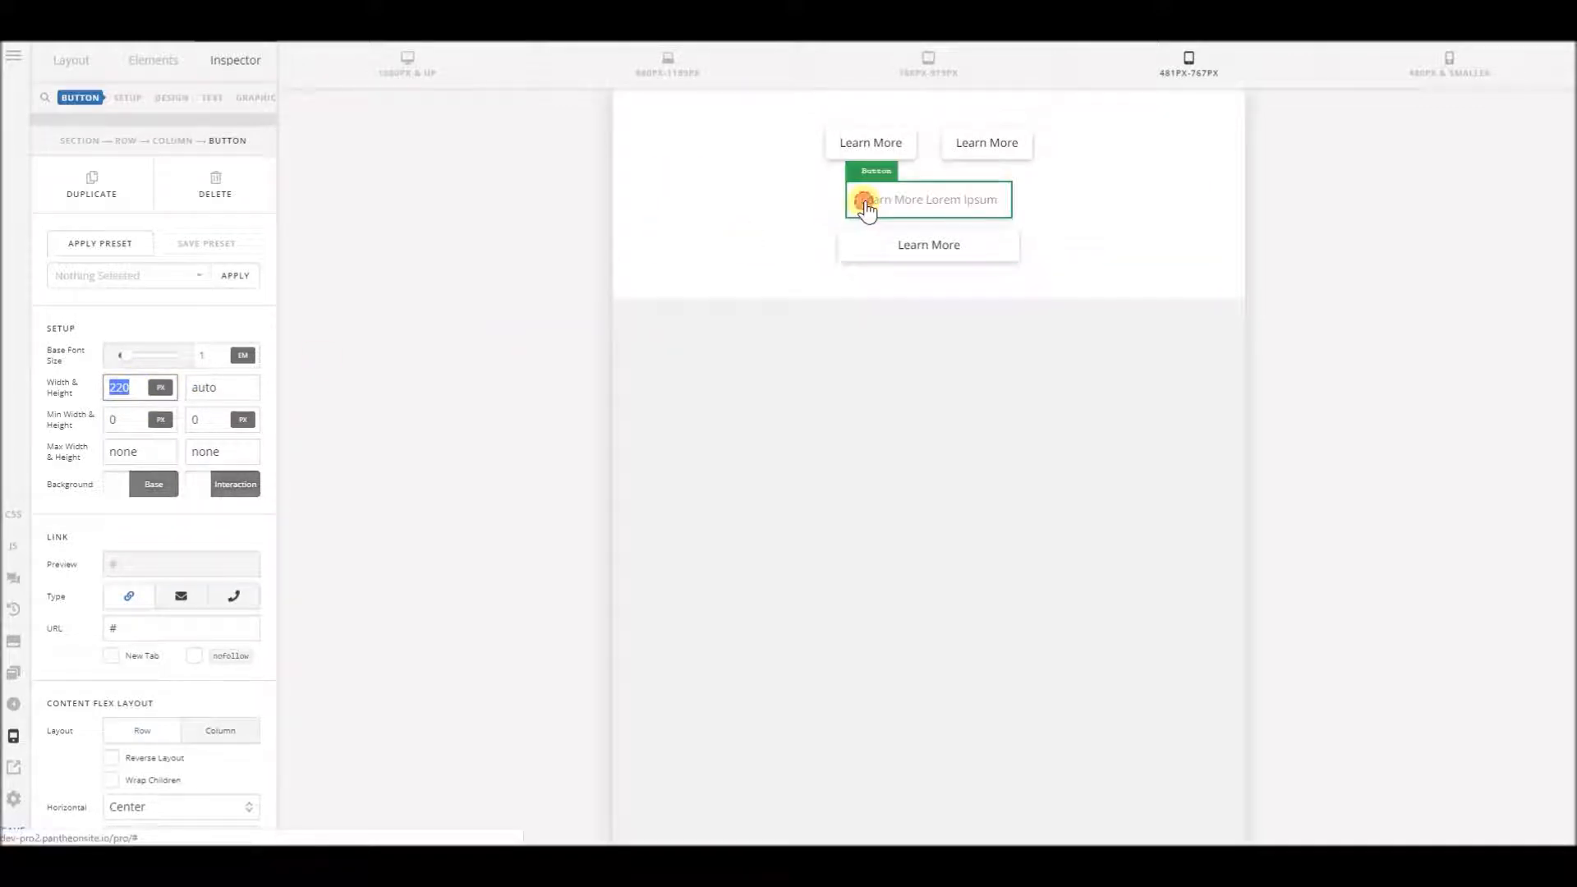
double_click(148, 387)
type("220")
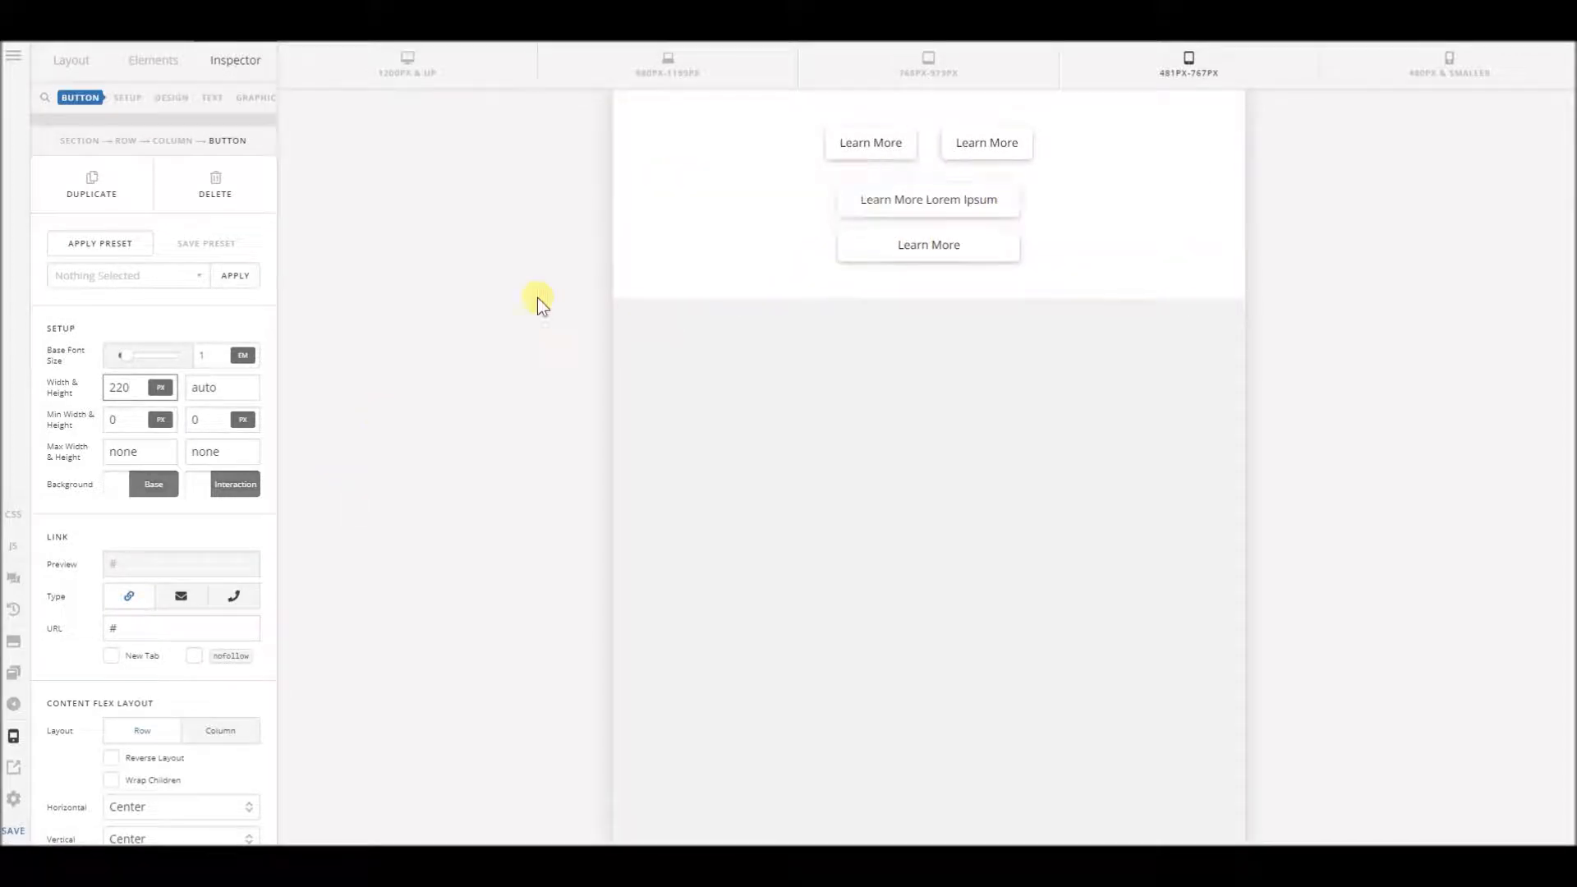
- Reduce the second row's column padding to 11% on both the right and left so the buttons sit side by side
left_click(759, 229)
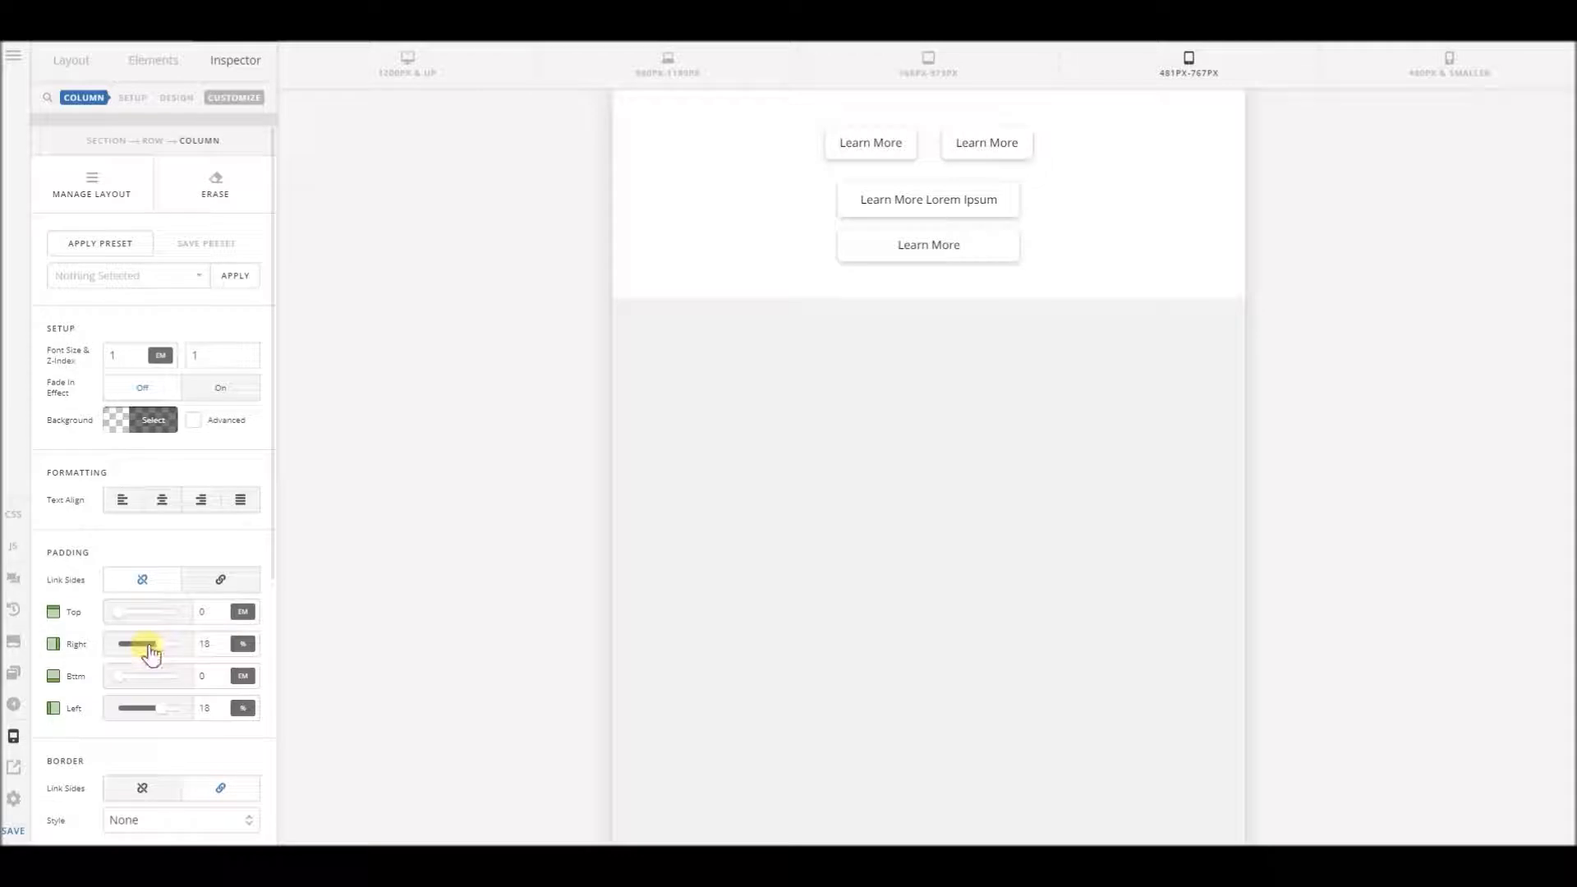
left_click_drag(160, 651, 152, 649)
left_click_drag(162, 718, 147, 717)
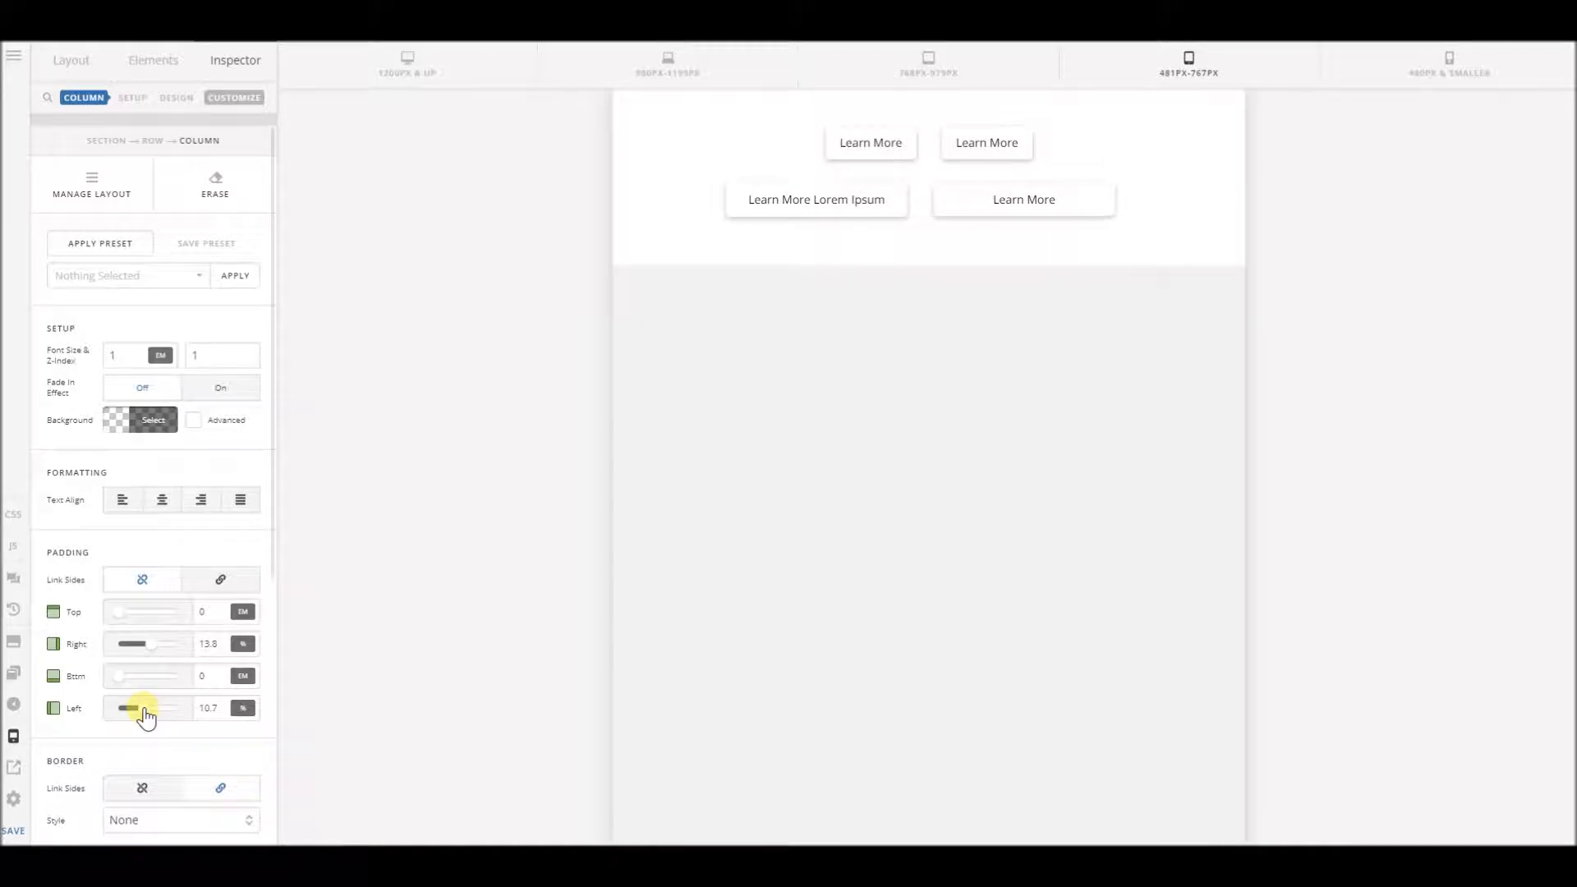
left_click_drag(220, 647, 107, 632)
type("11")
left_click_drag(223, 708, 104, 695)
type("11")
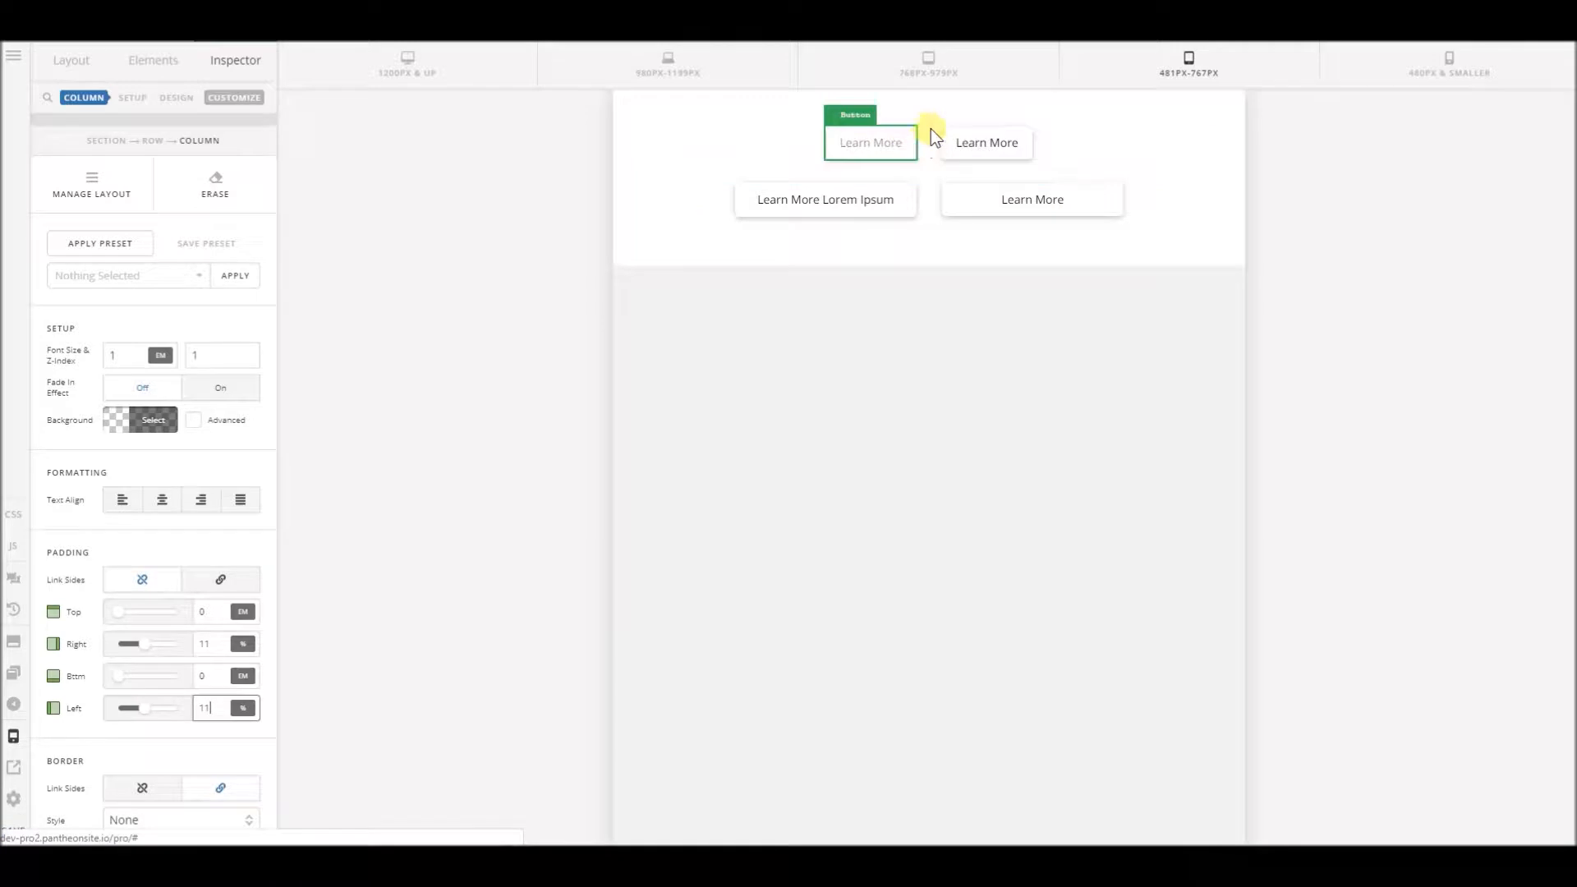
- Set the right and left margins of the first "Learn More" button in the upper row to 0.5 em
left_click(881, 197)
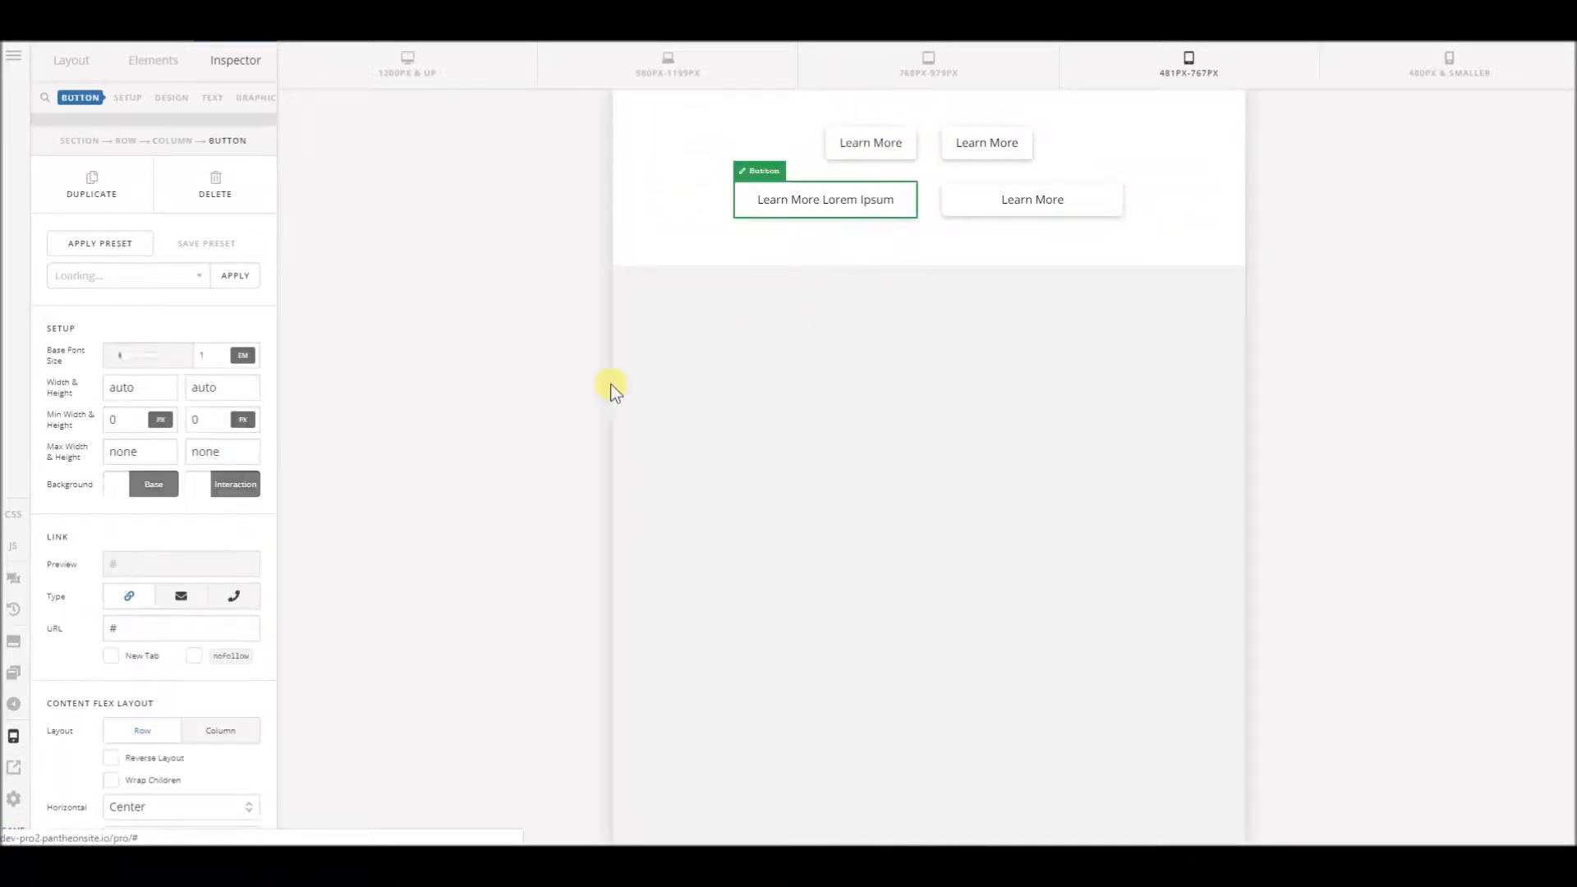
scroll(180, 645, "down", 5)
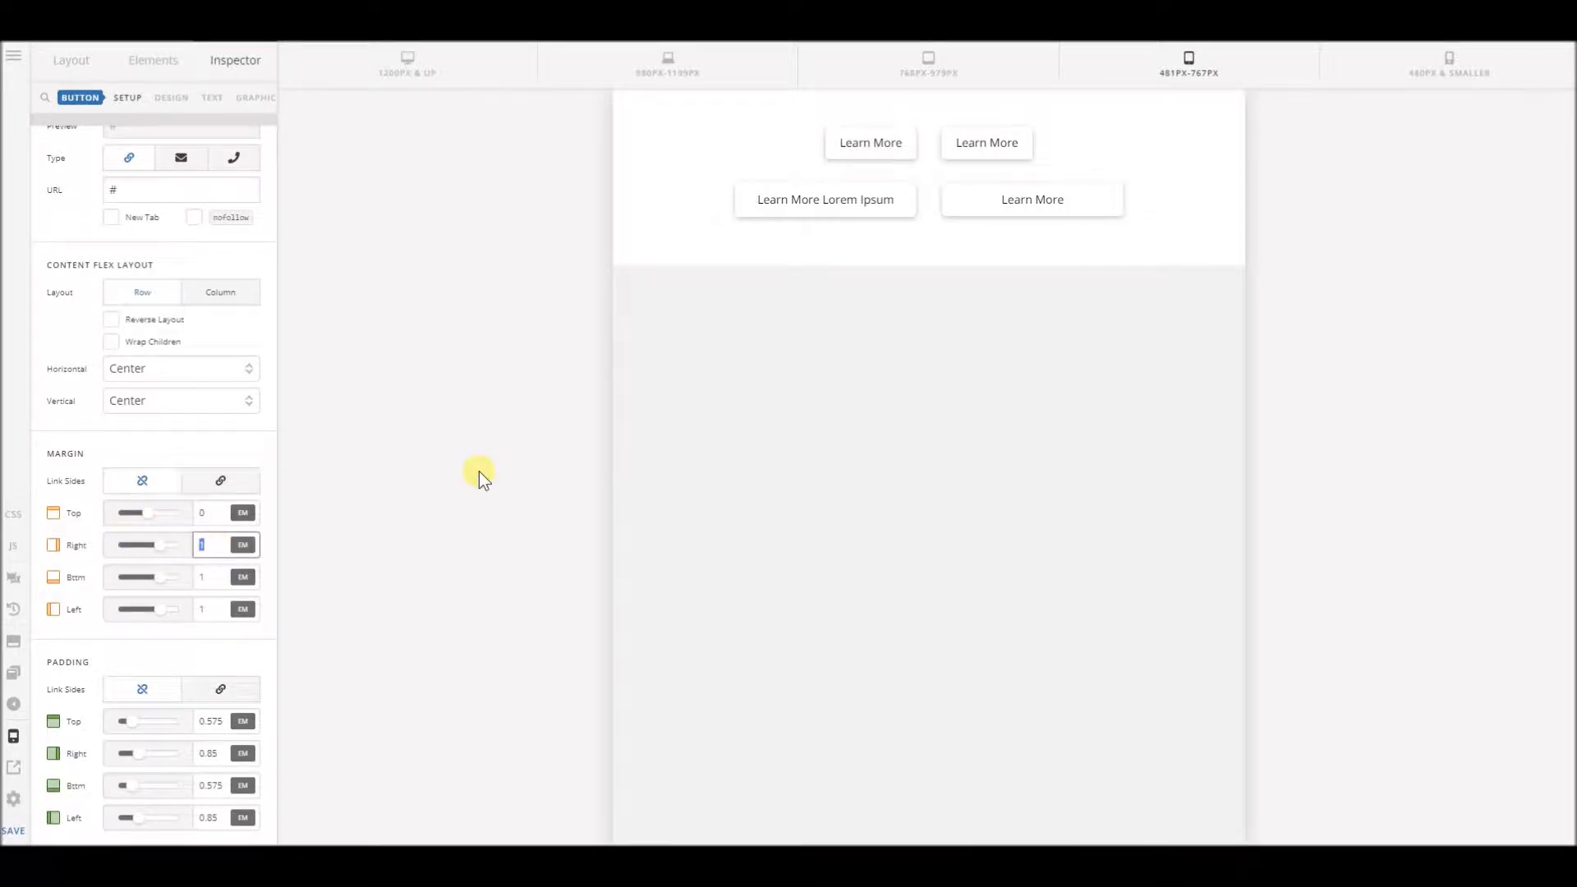
type("0")
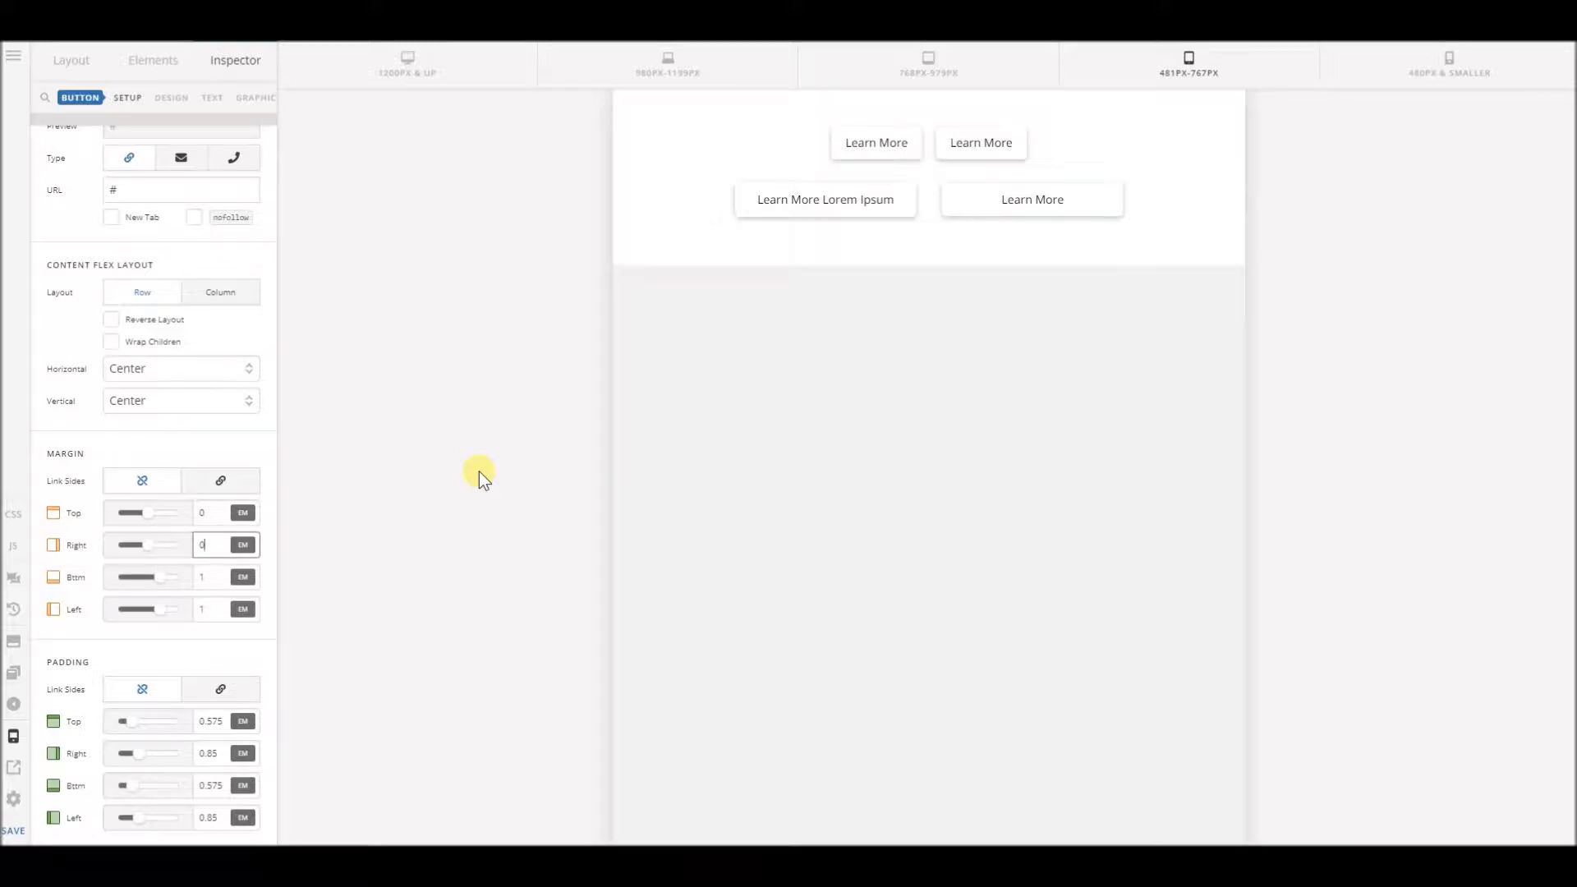
type(".5")
key("Return")
left_click(227, 609)
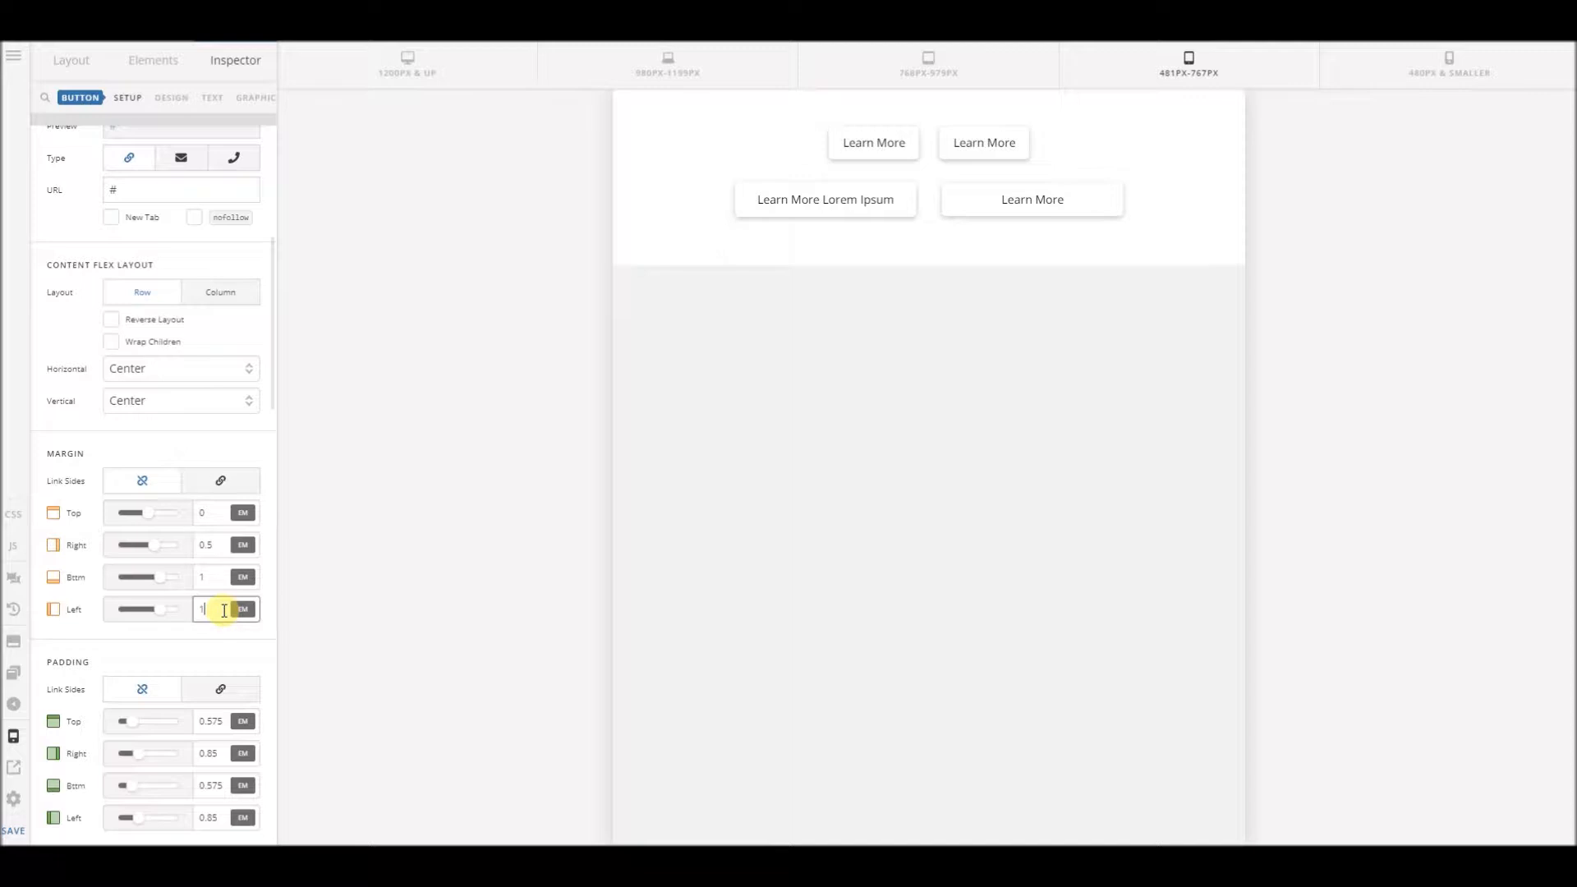
type("0.5")
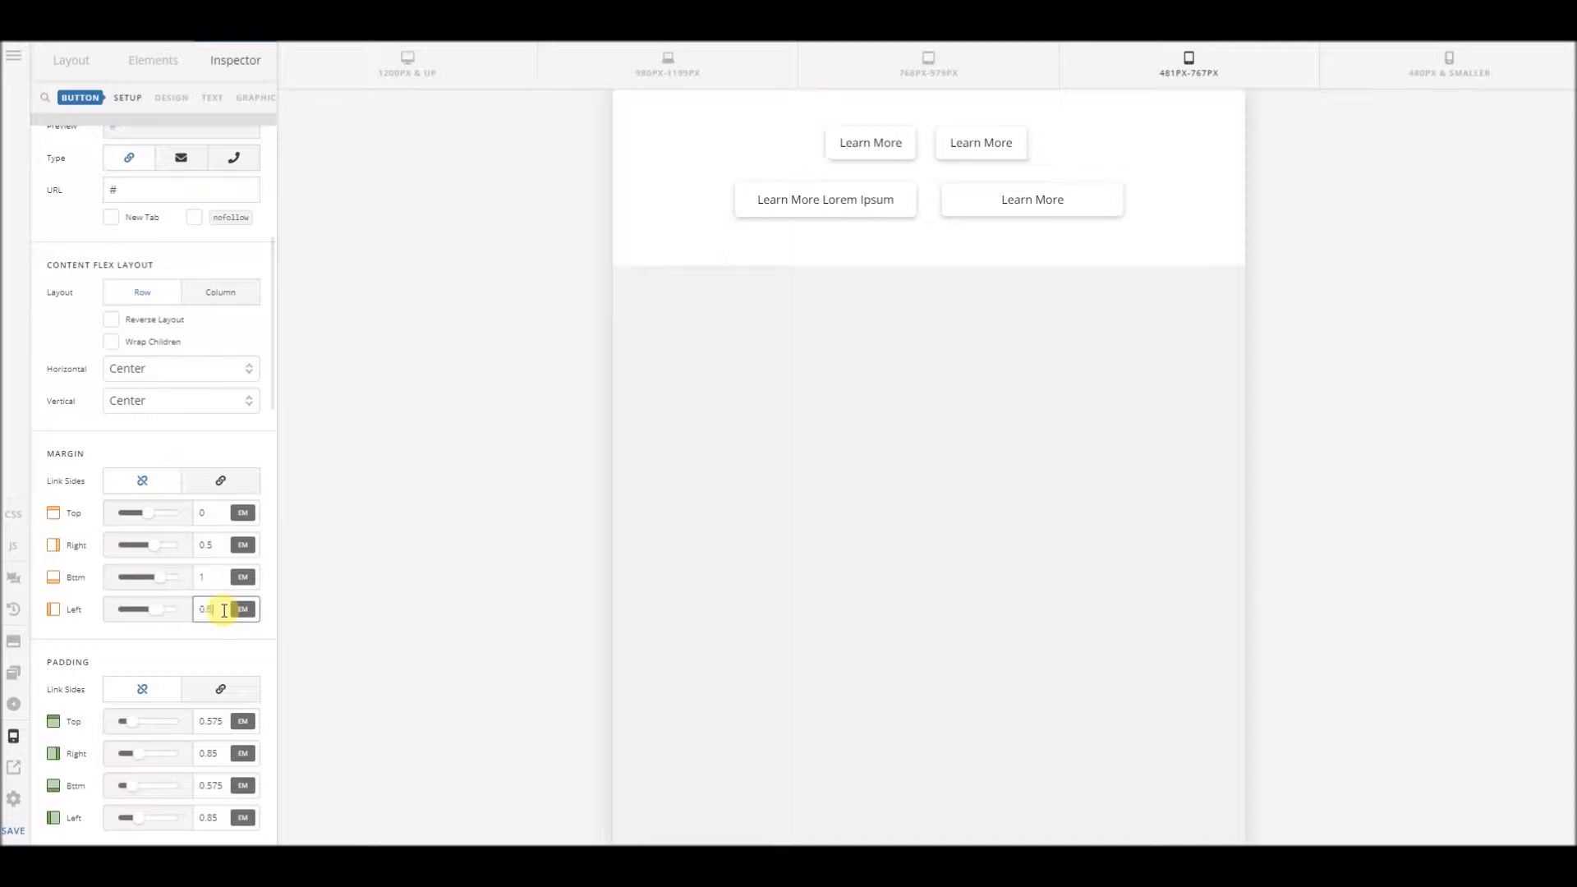
- Set the right and left margins of the second "Learn More" button in the upper row to 0.5 em
left_click(942, 152)
left_click(222, 547)
key("BackSpace")
type("0.5")
double_click(211, 608)
type("0.5")
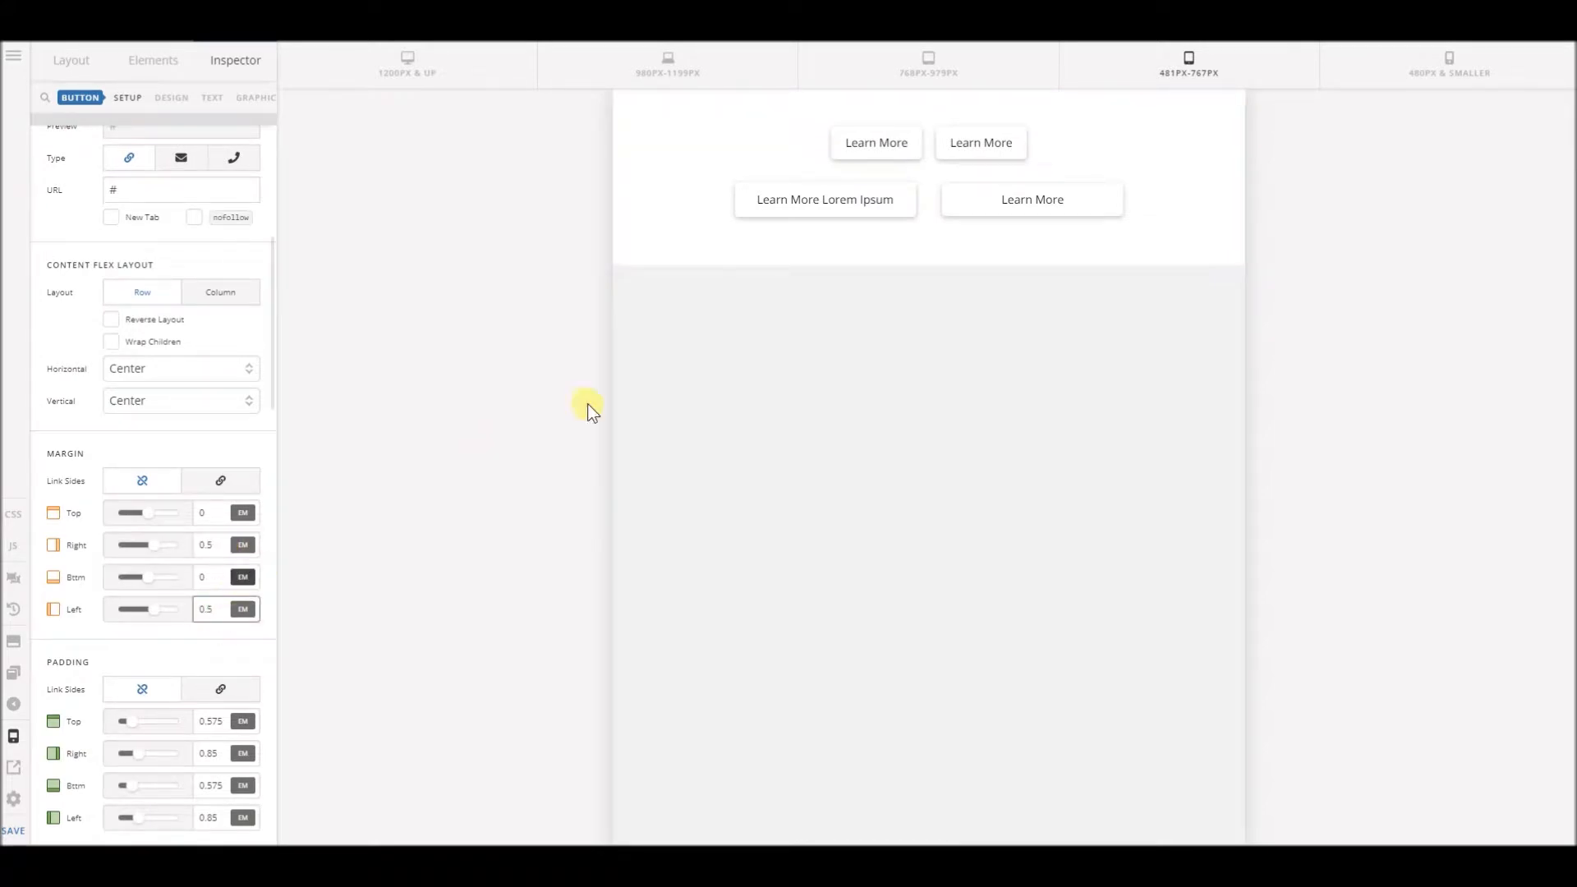
- Set the right and left margins of the "Learn More Lorem Ipsum" button to 0.5 em
left_click(862, 205)
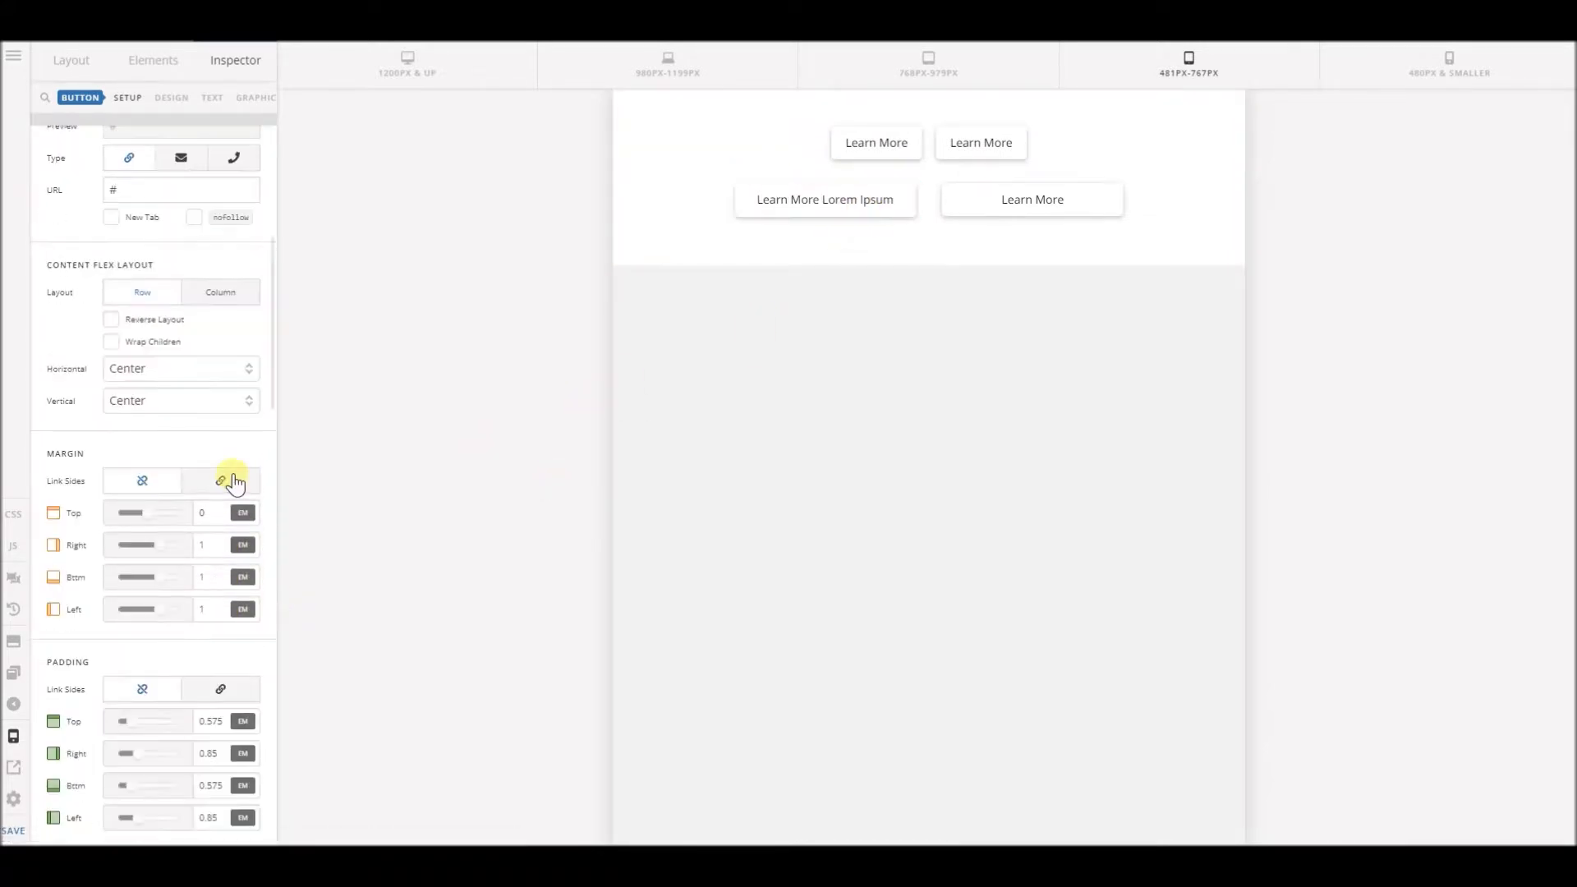
scroll(176, 729, "down", 3)
double_click(216, 329)
type("0.5")
double_click(210, 389)
type("0.5")
- Set the right and left margins of the second row's "Learn More" button to 0.5 em
left_click(1021, 201)
double_click(215, 328)
type("0.5")
double_click(212, 390)
type("0.5")
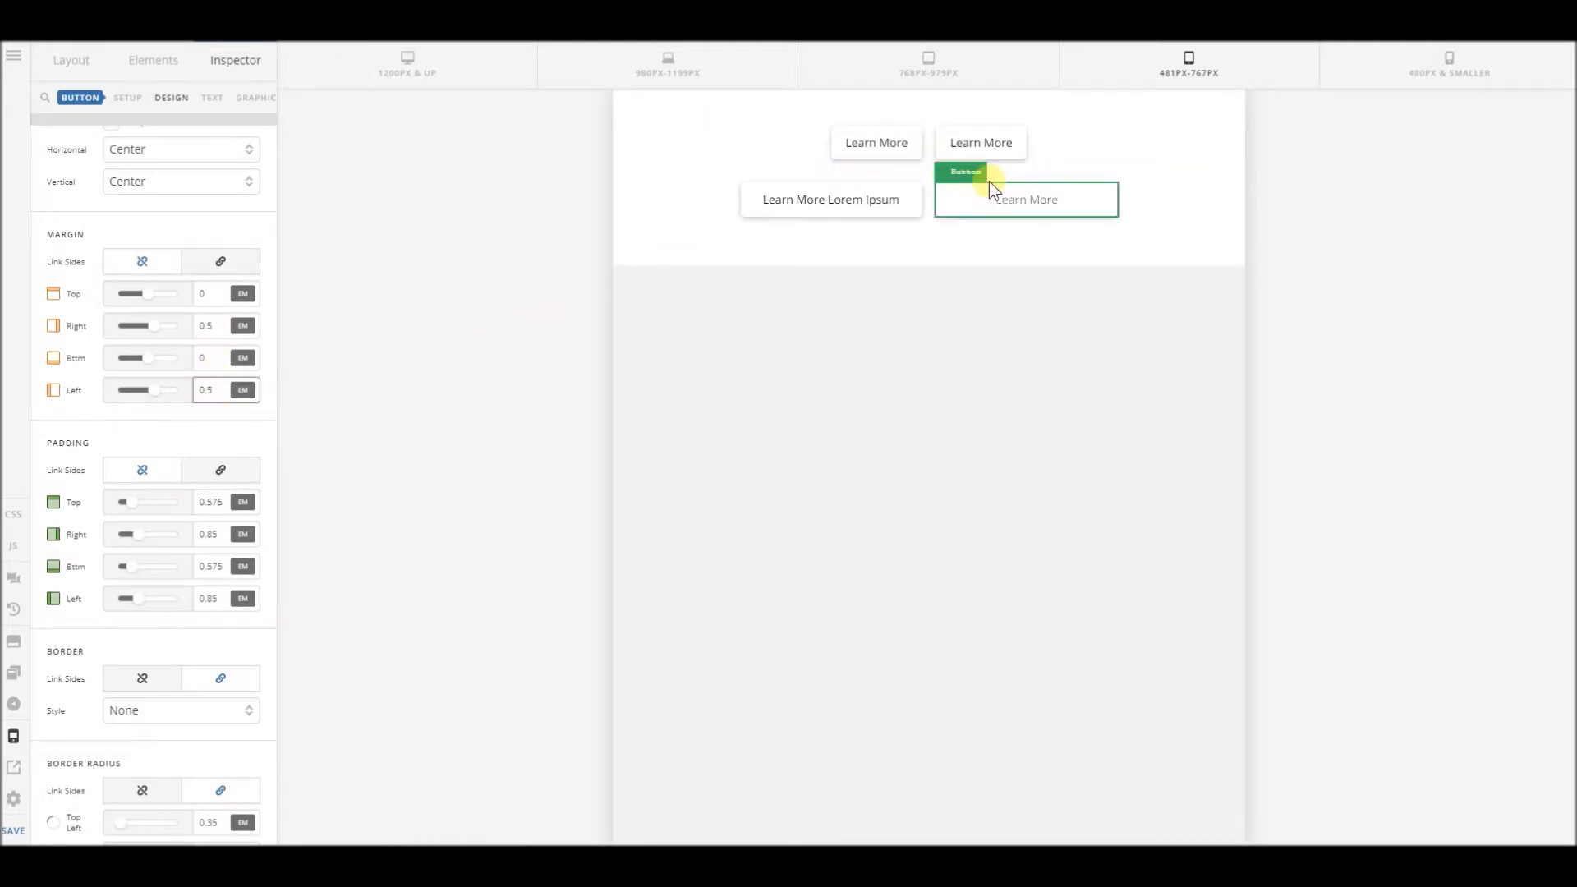
- Compare the button layout across the 480px & smaller, 481px-767px and 768px-979px previews
left_click(1393, 66)
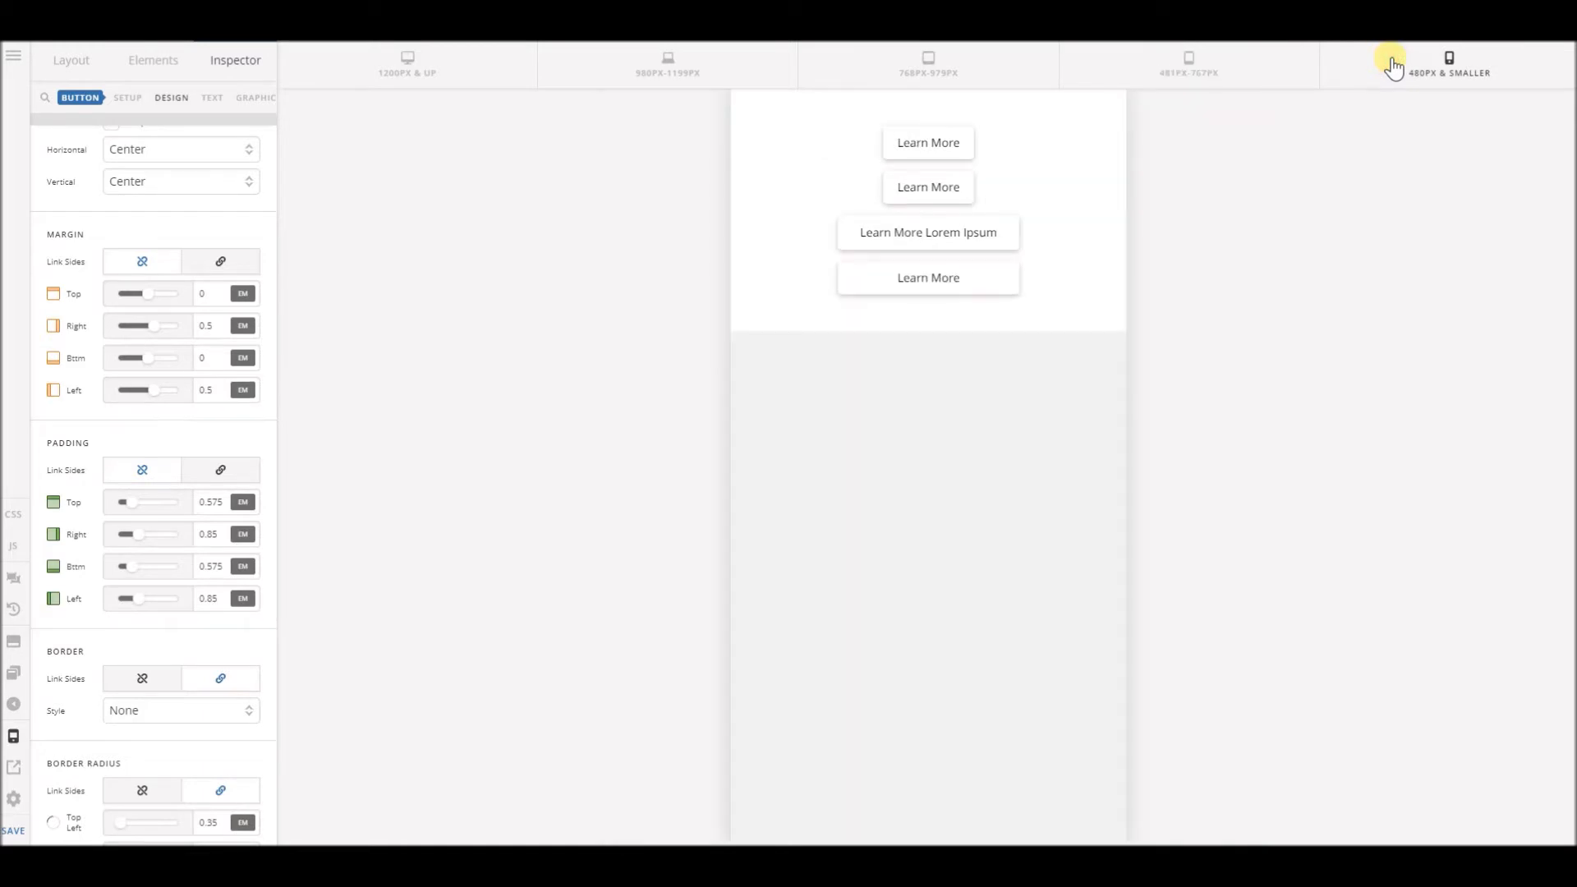
left_click(1190, 72)
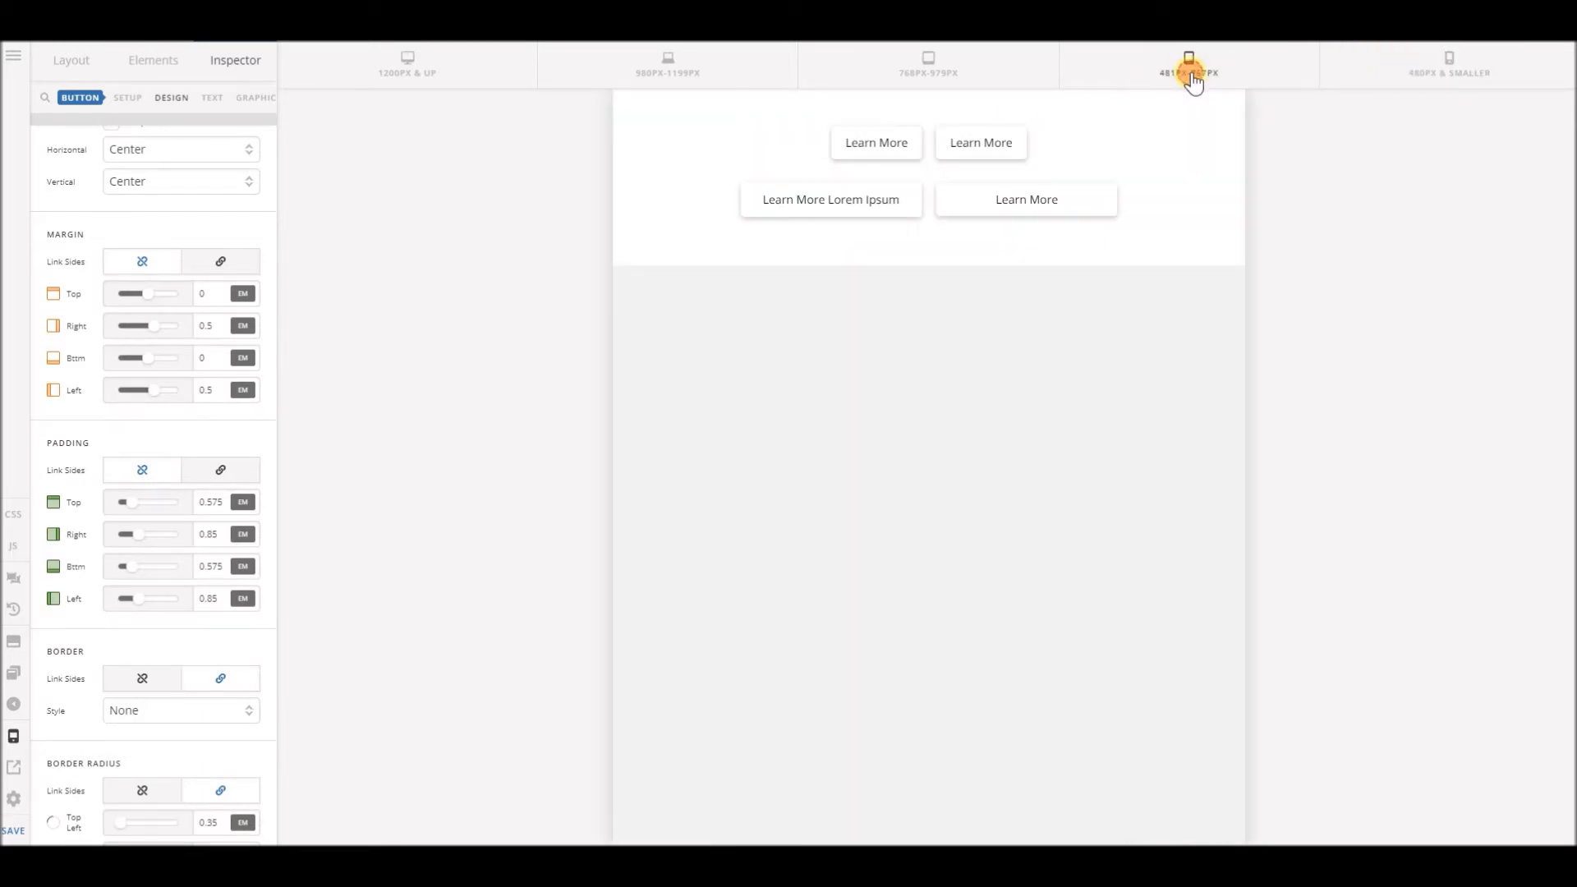
left_click(986, 71)
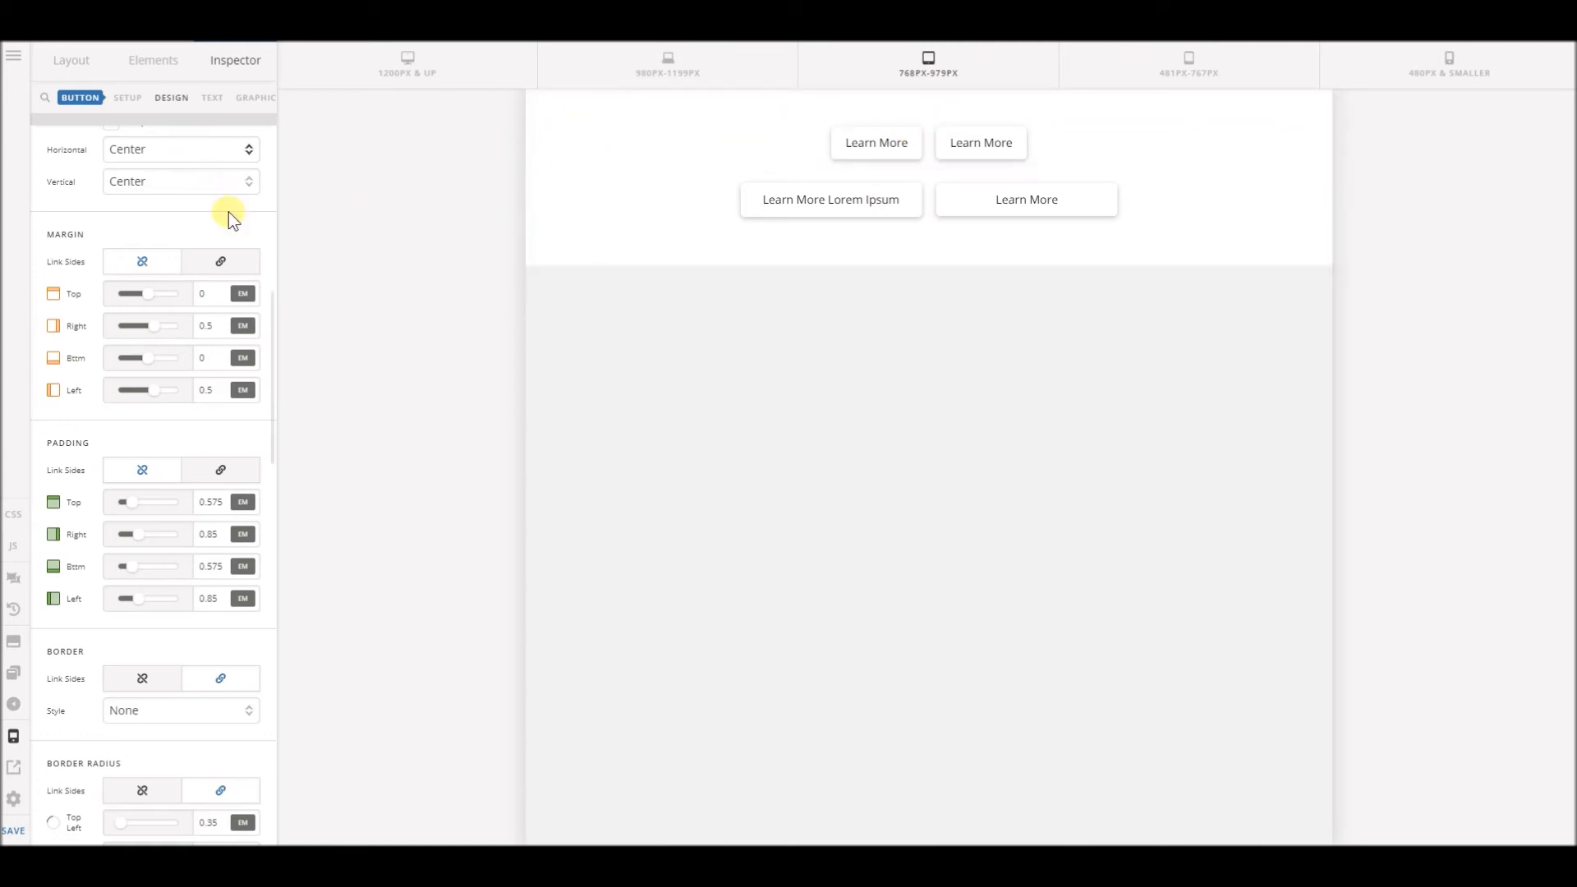
left_click(1355, 66)
left_click(1265, 74)
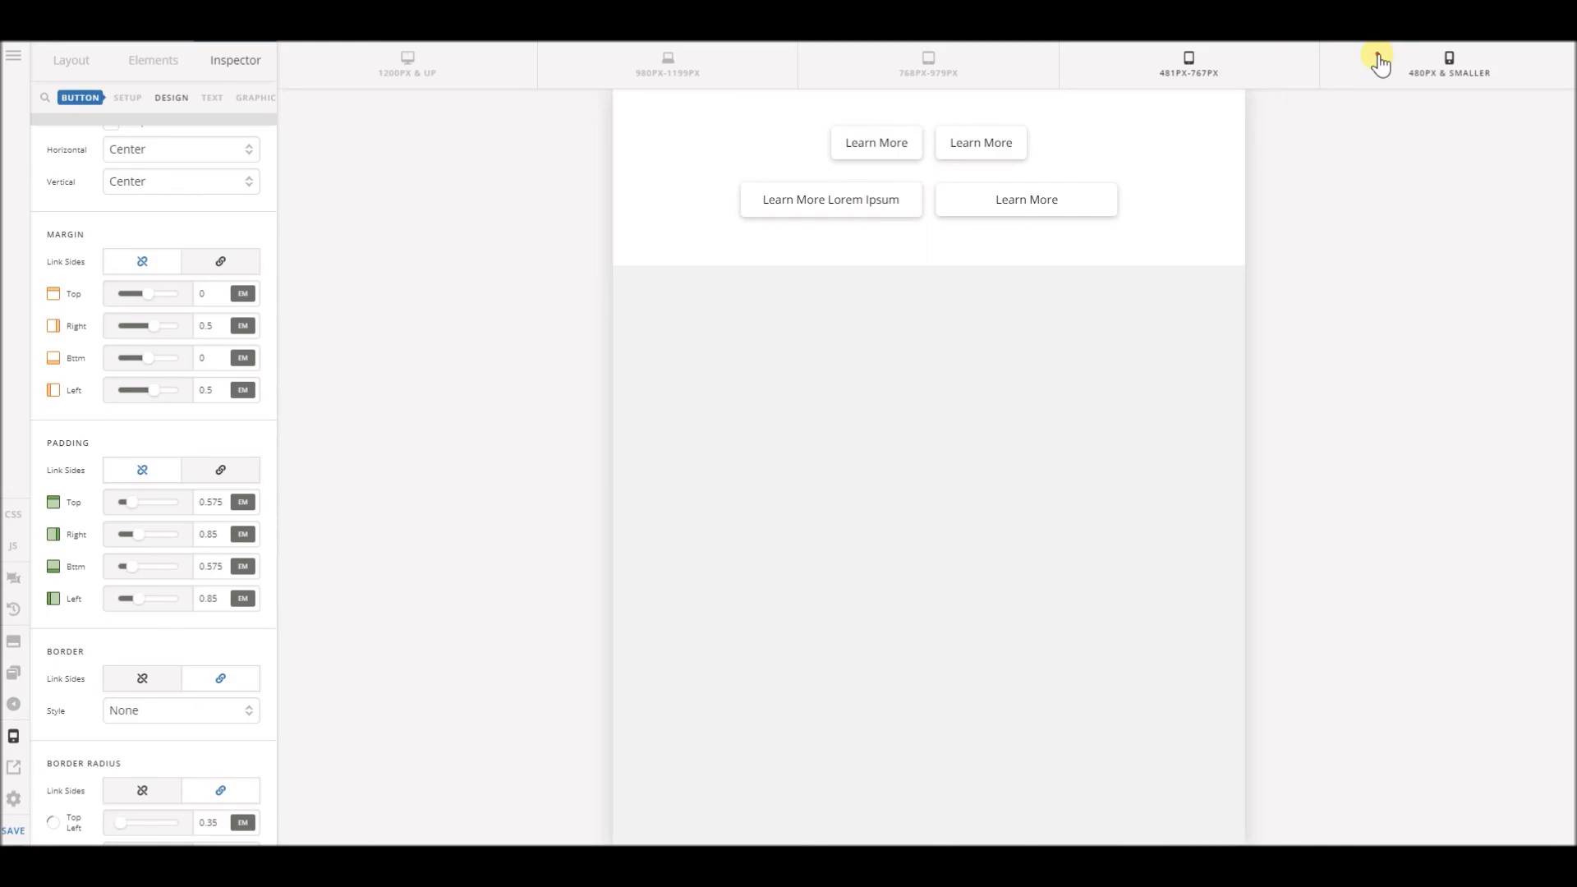